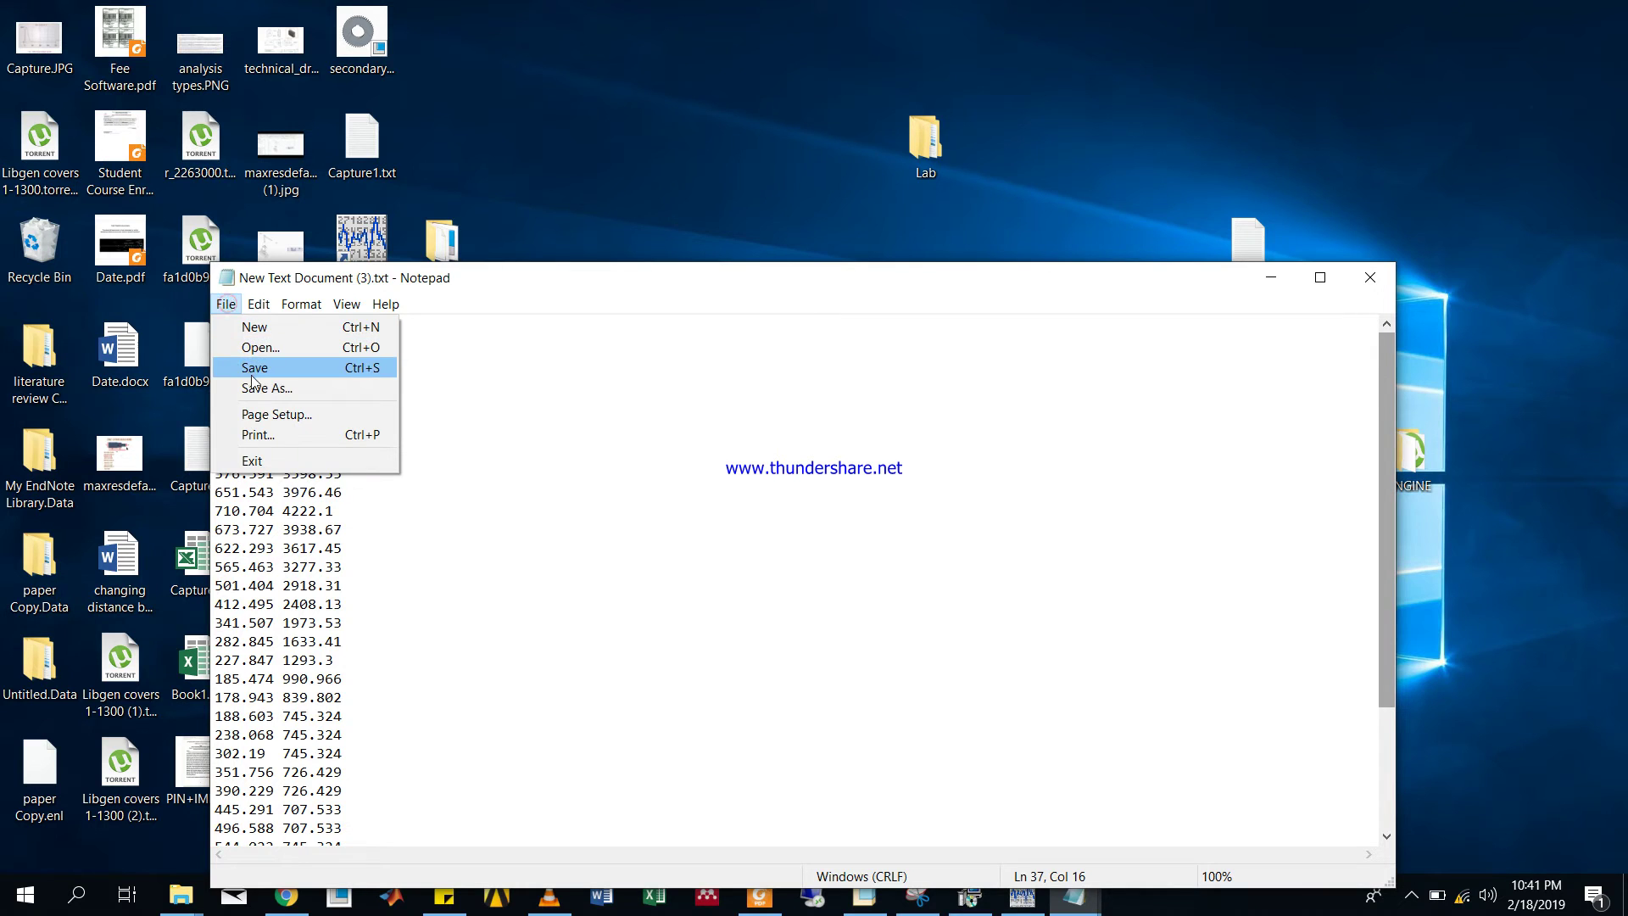
- Save and close the text document of paired data values, and switch to Creo Parametric
click(254, 363)
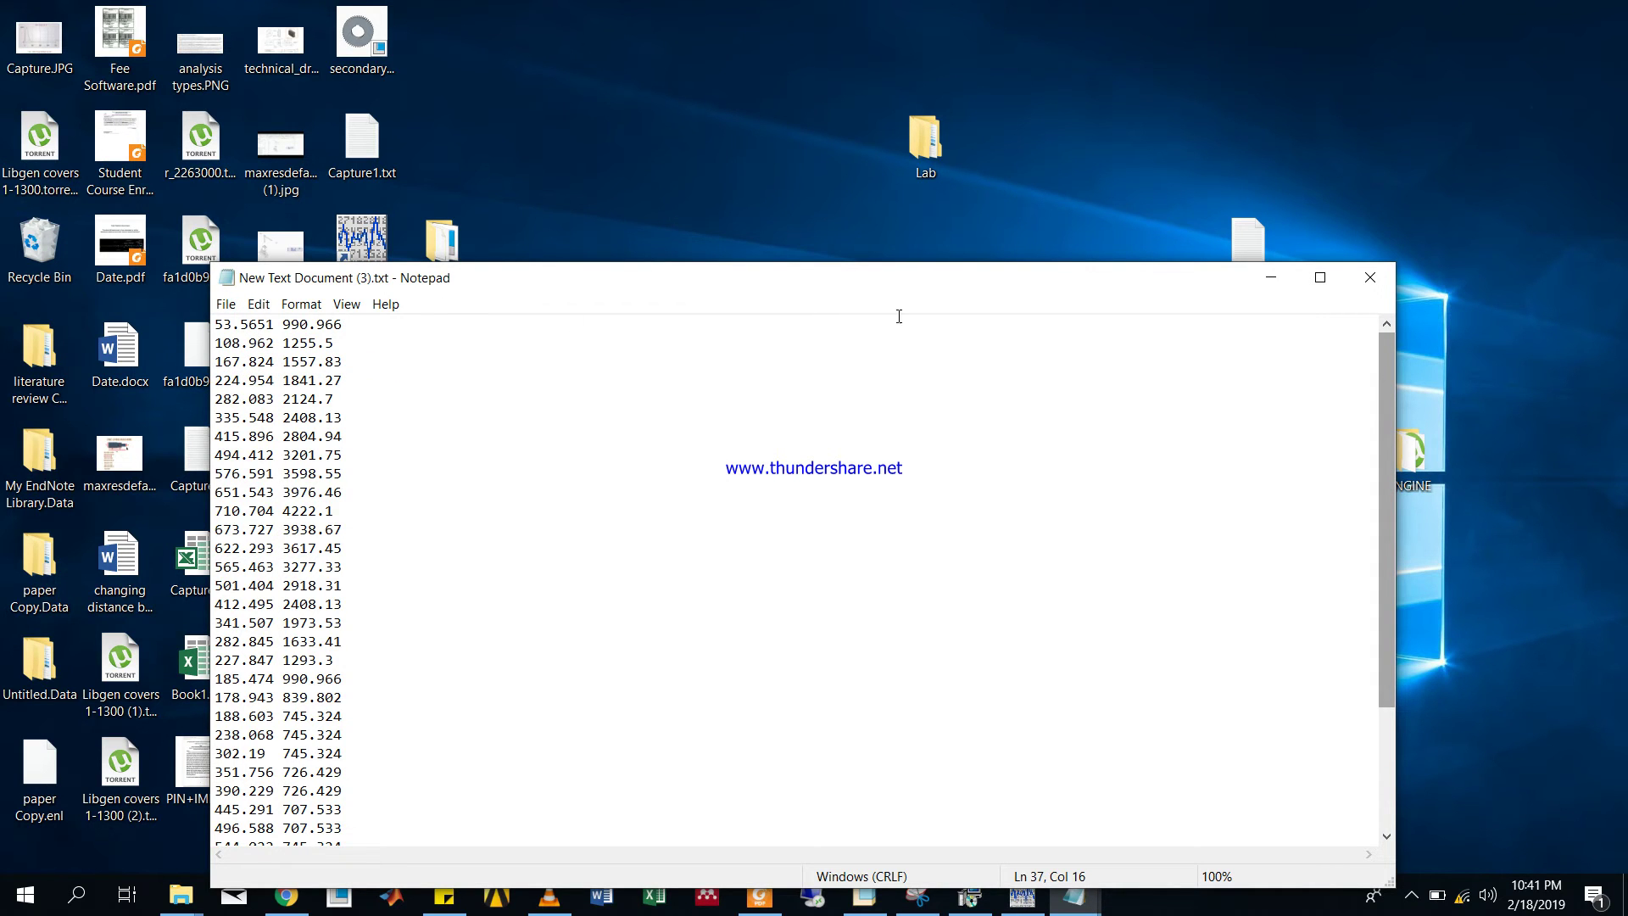
click(1371, 279)
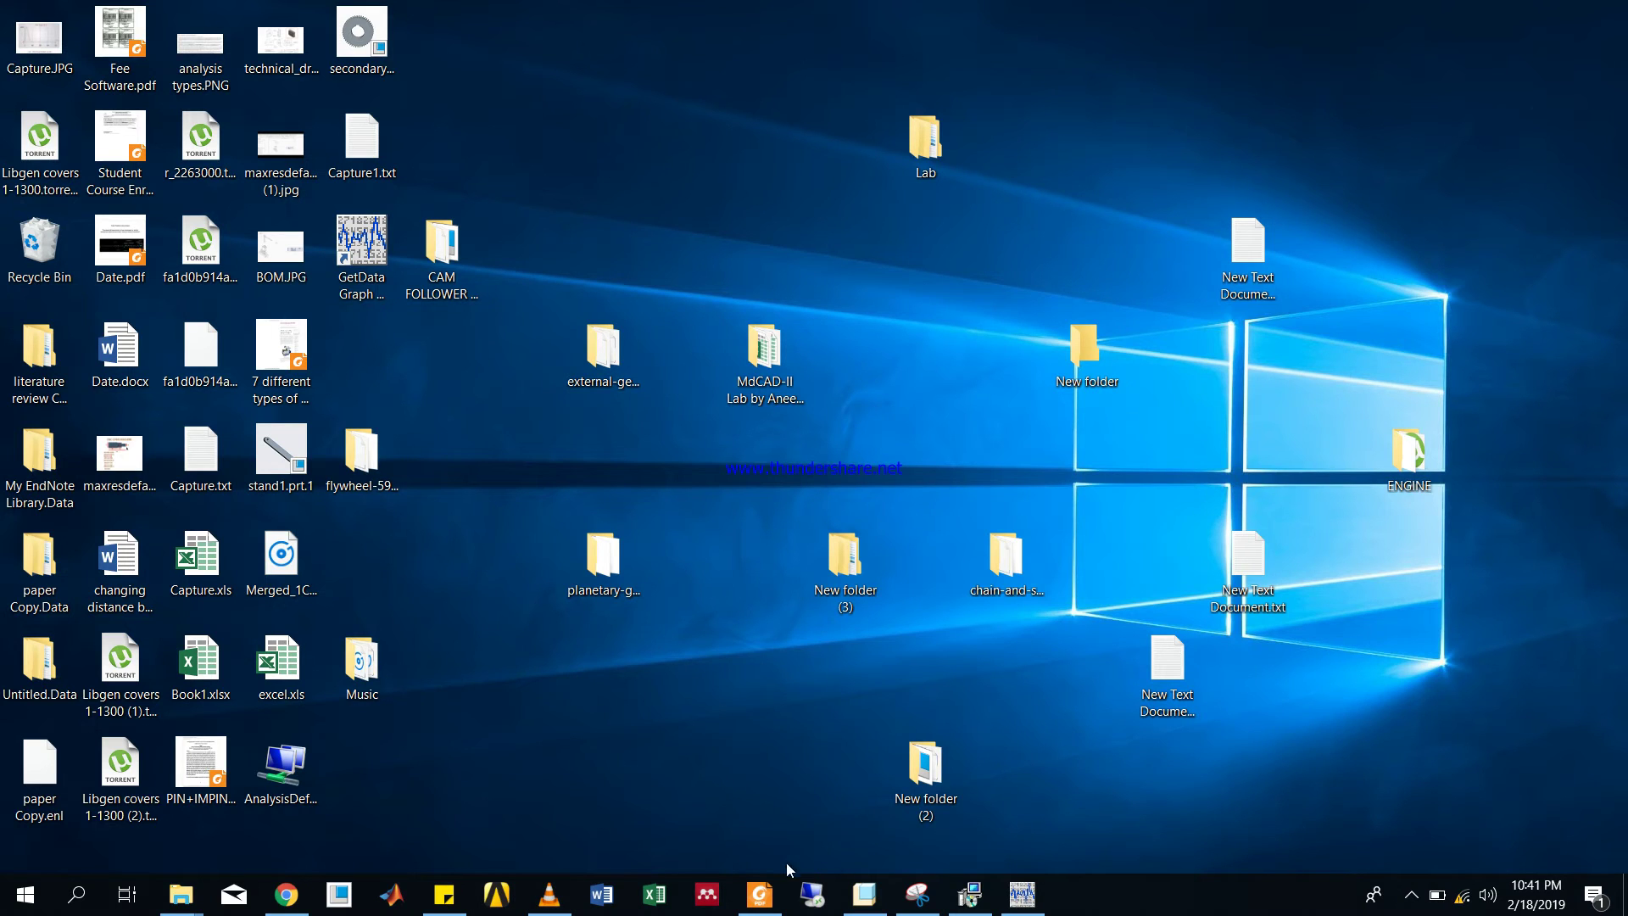
click(876, 903)
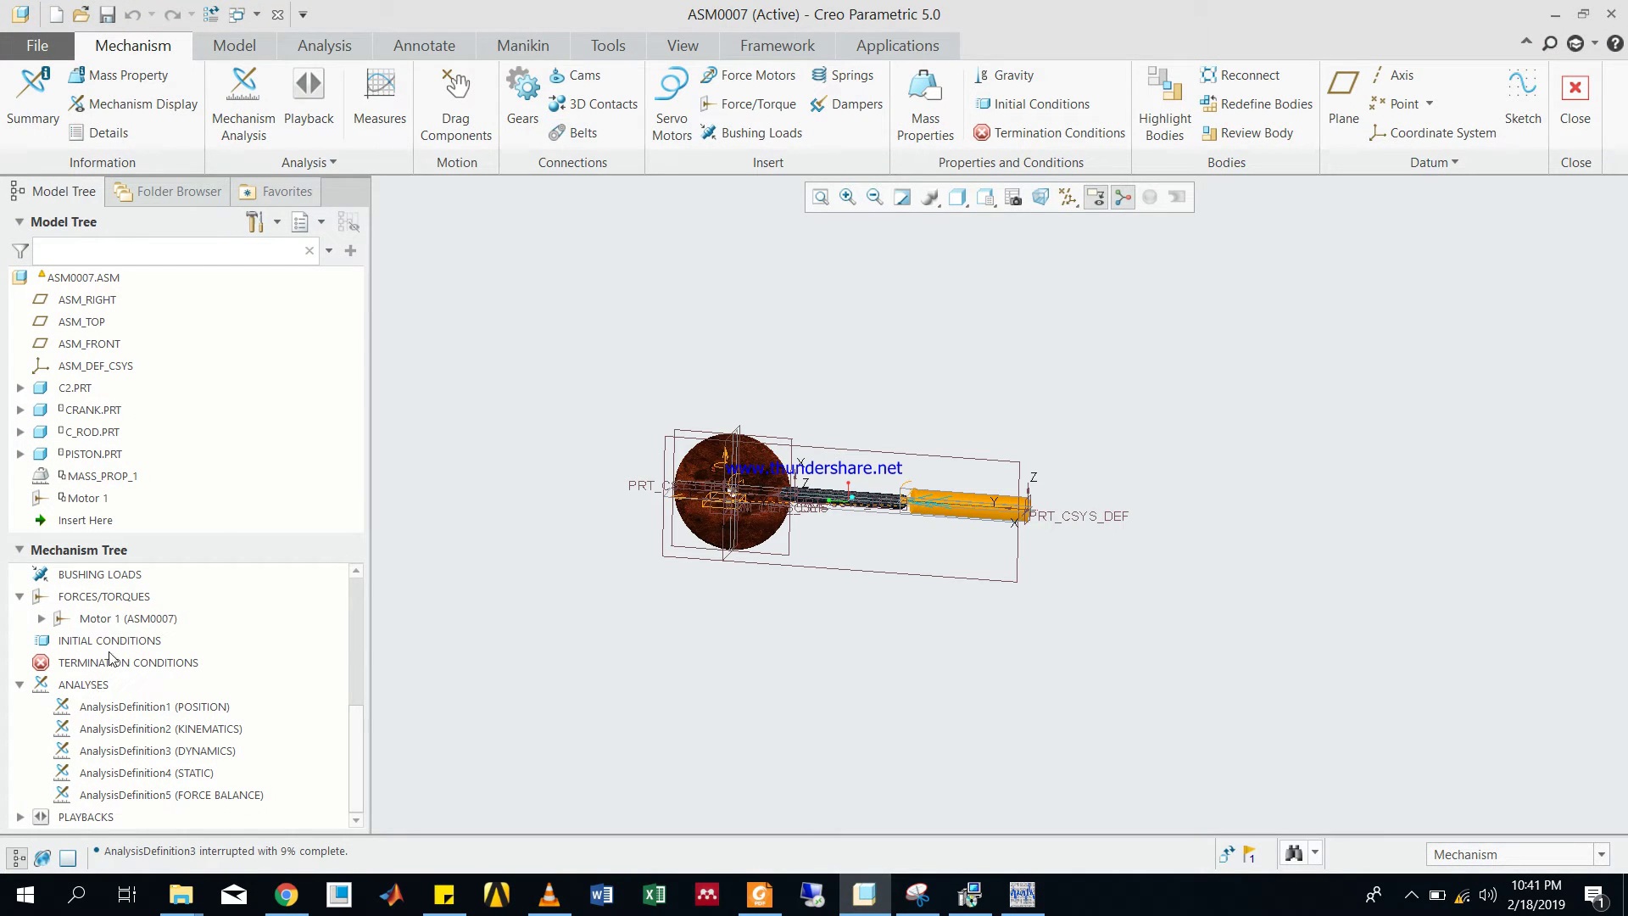
- Open Motor 1's definition, review its profile details, and exit without changing it
right_click(149, 623)
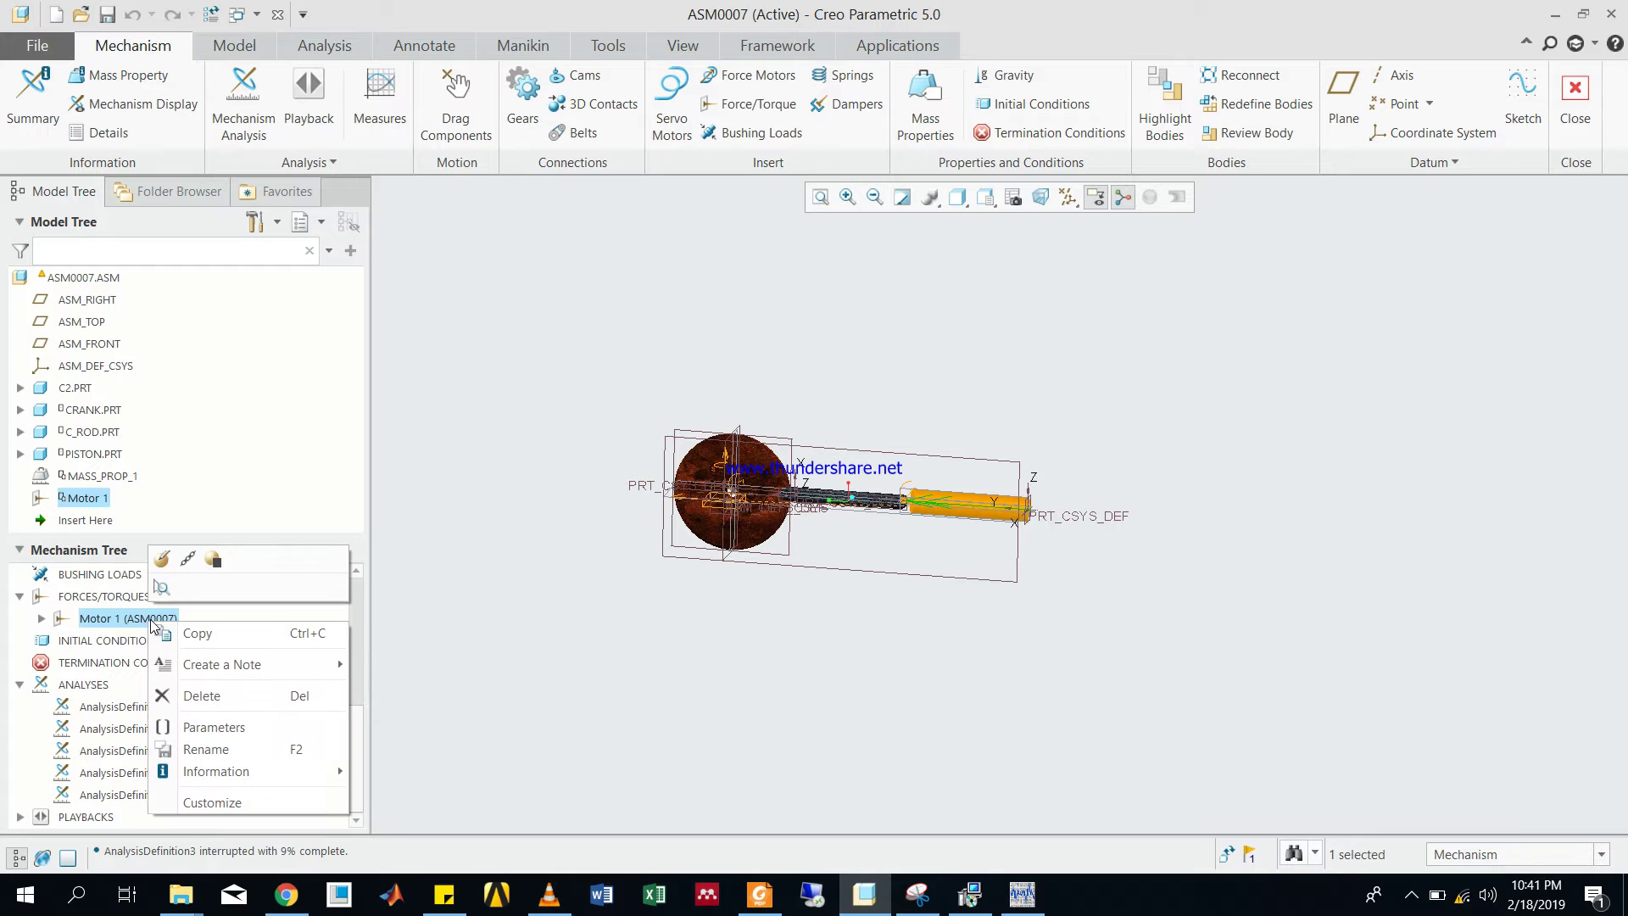
click(163, 560)
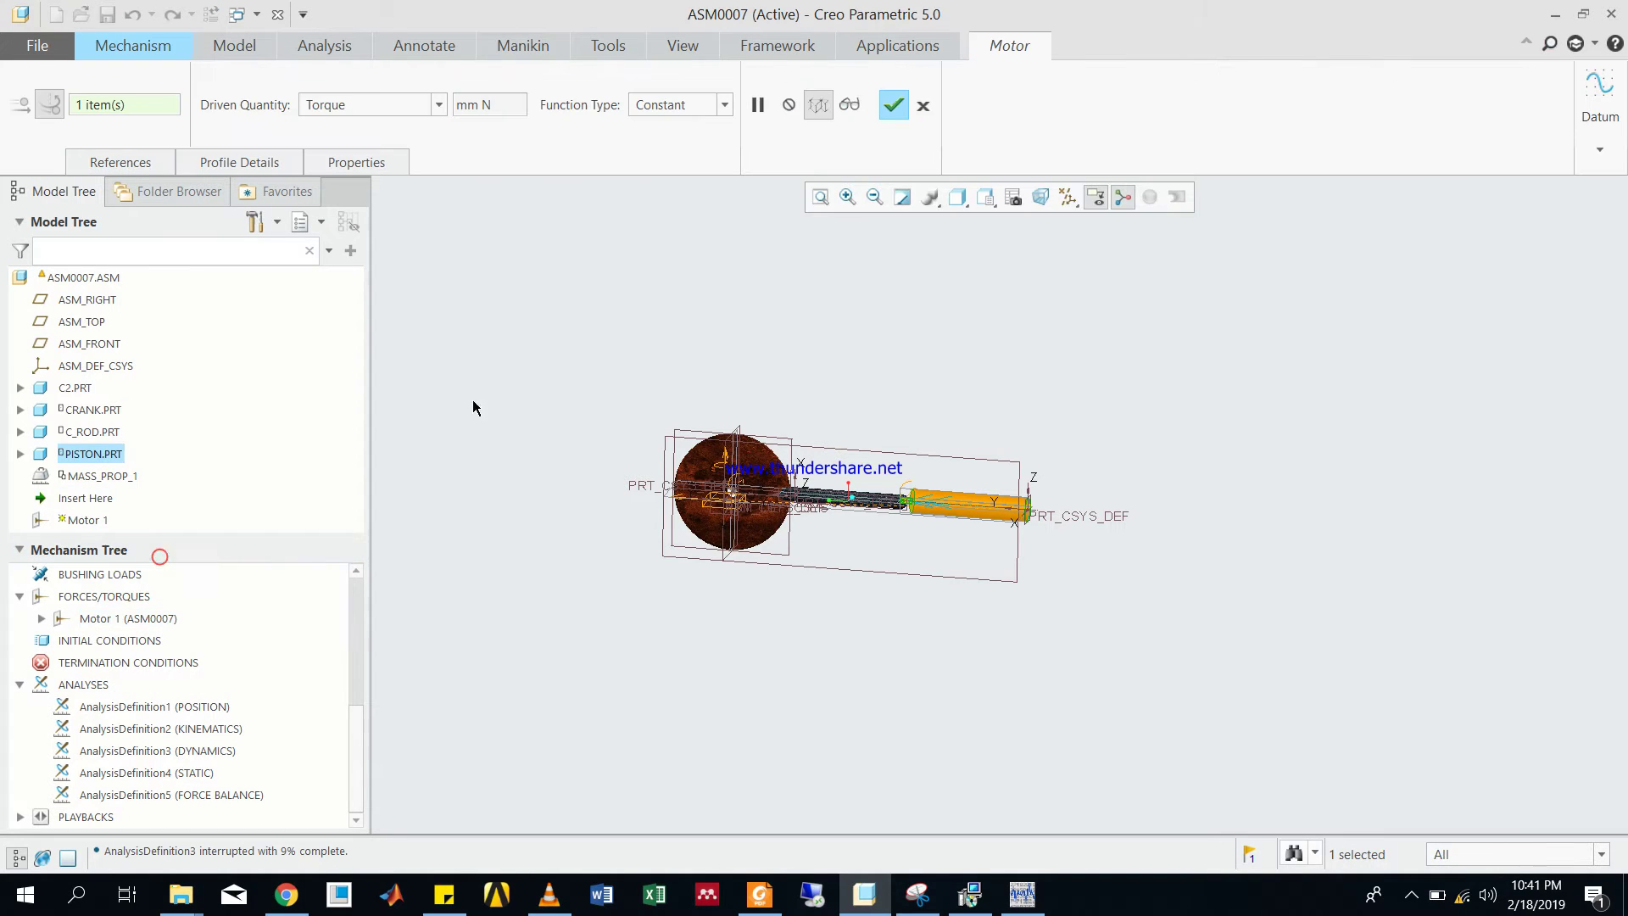
click(240, 162)
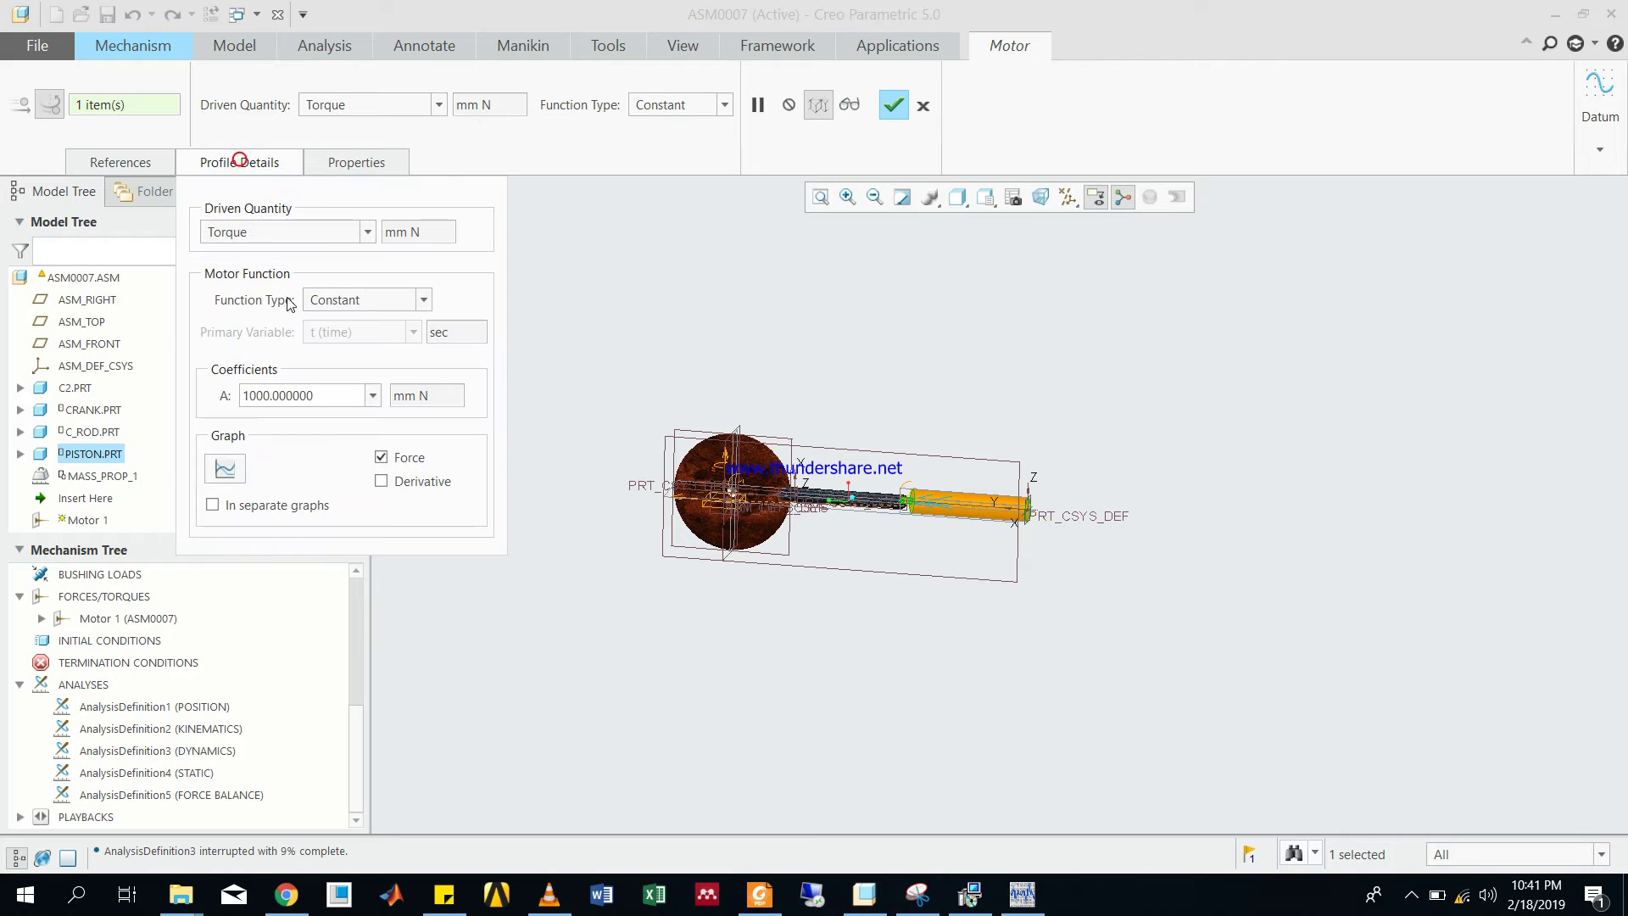
click(924, 105)
- Create a position measure on the crank's motion axis Connection_2.axis_1, evaluated at each time step, and apply it
click(380, 106)
click(1323, 364)
middle_drag(1082, 408, 1055, 444)
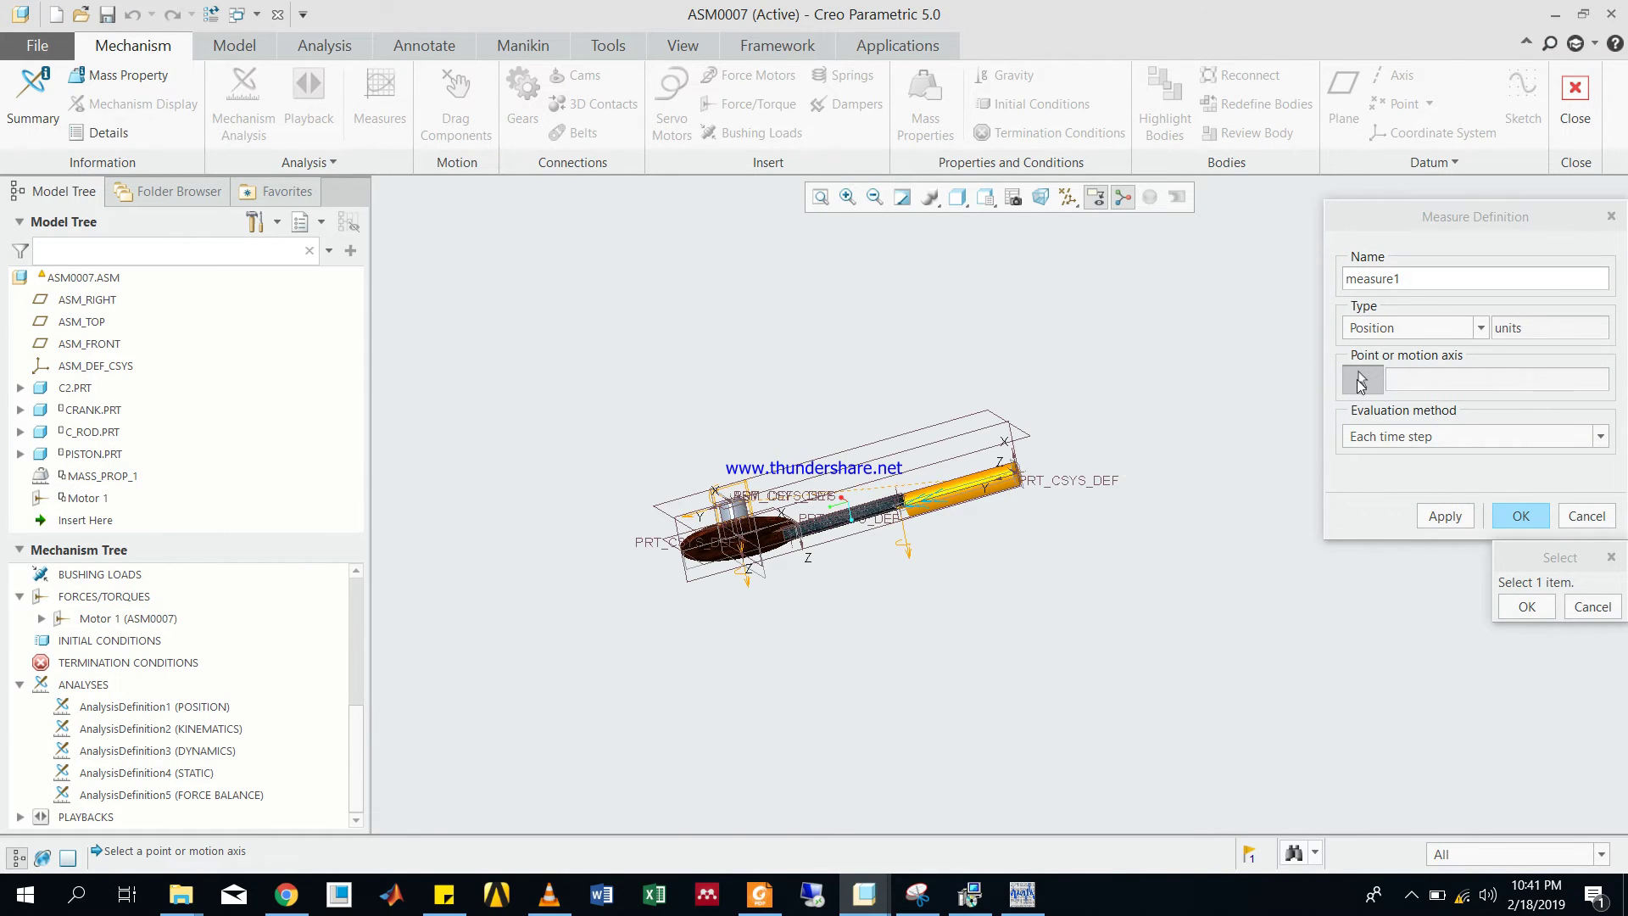
click(748, 554)
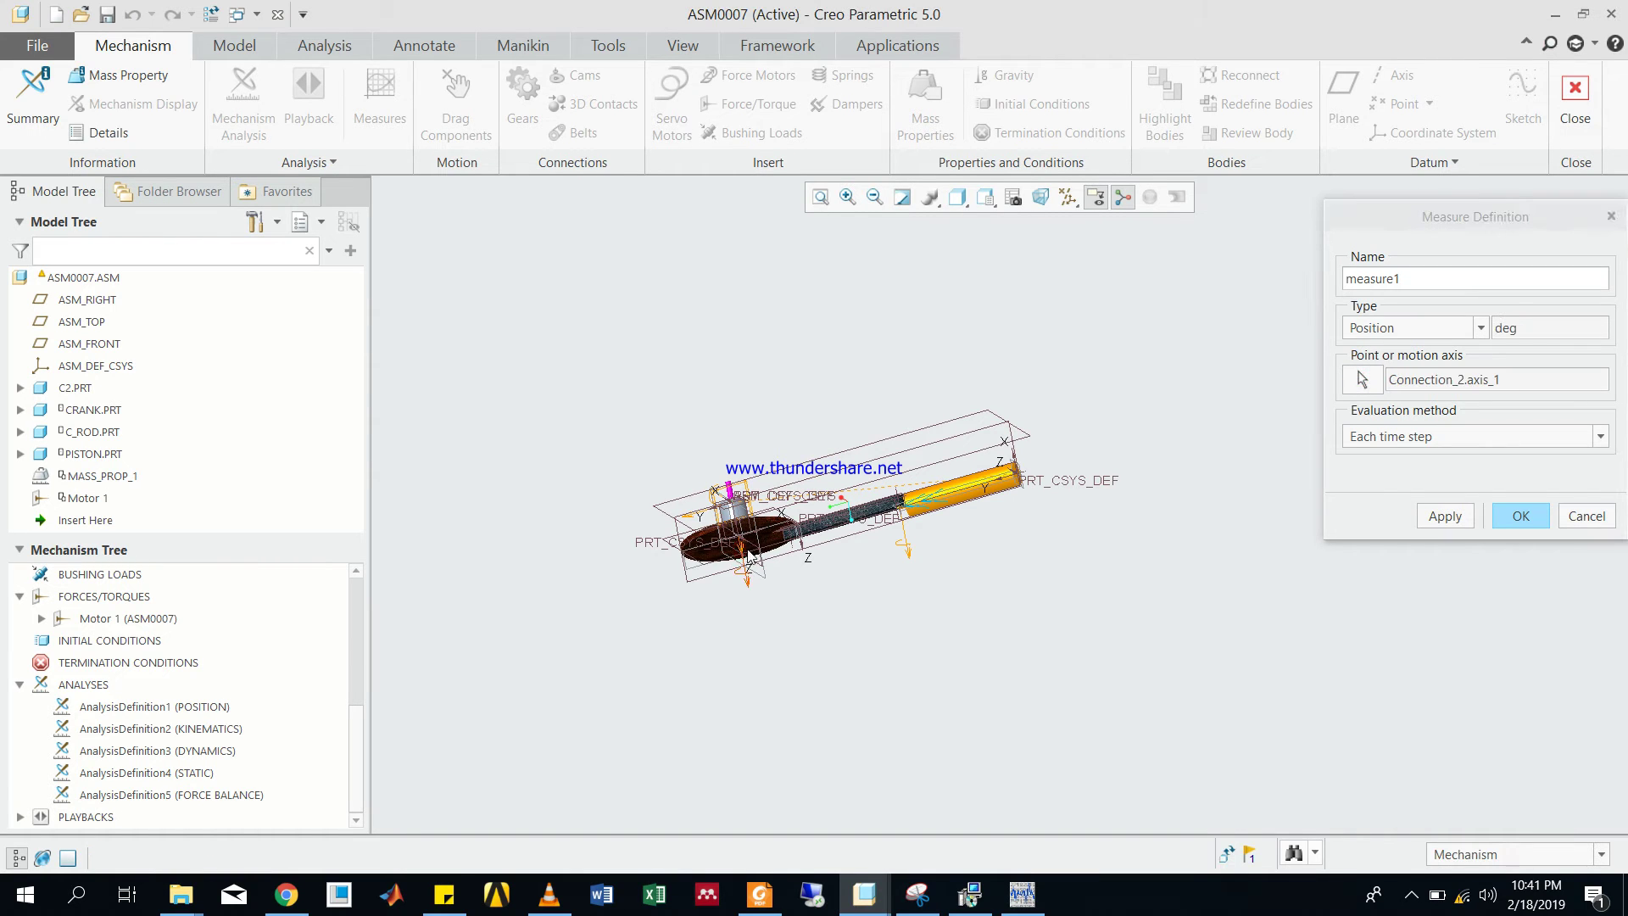
middle_drag(1074, 641, 1080, 691)
click(1445, 516)
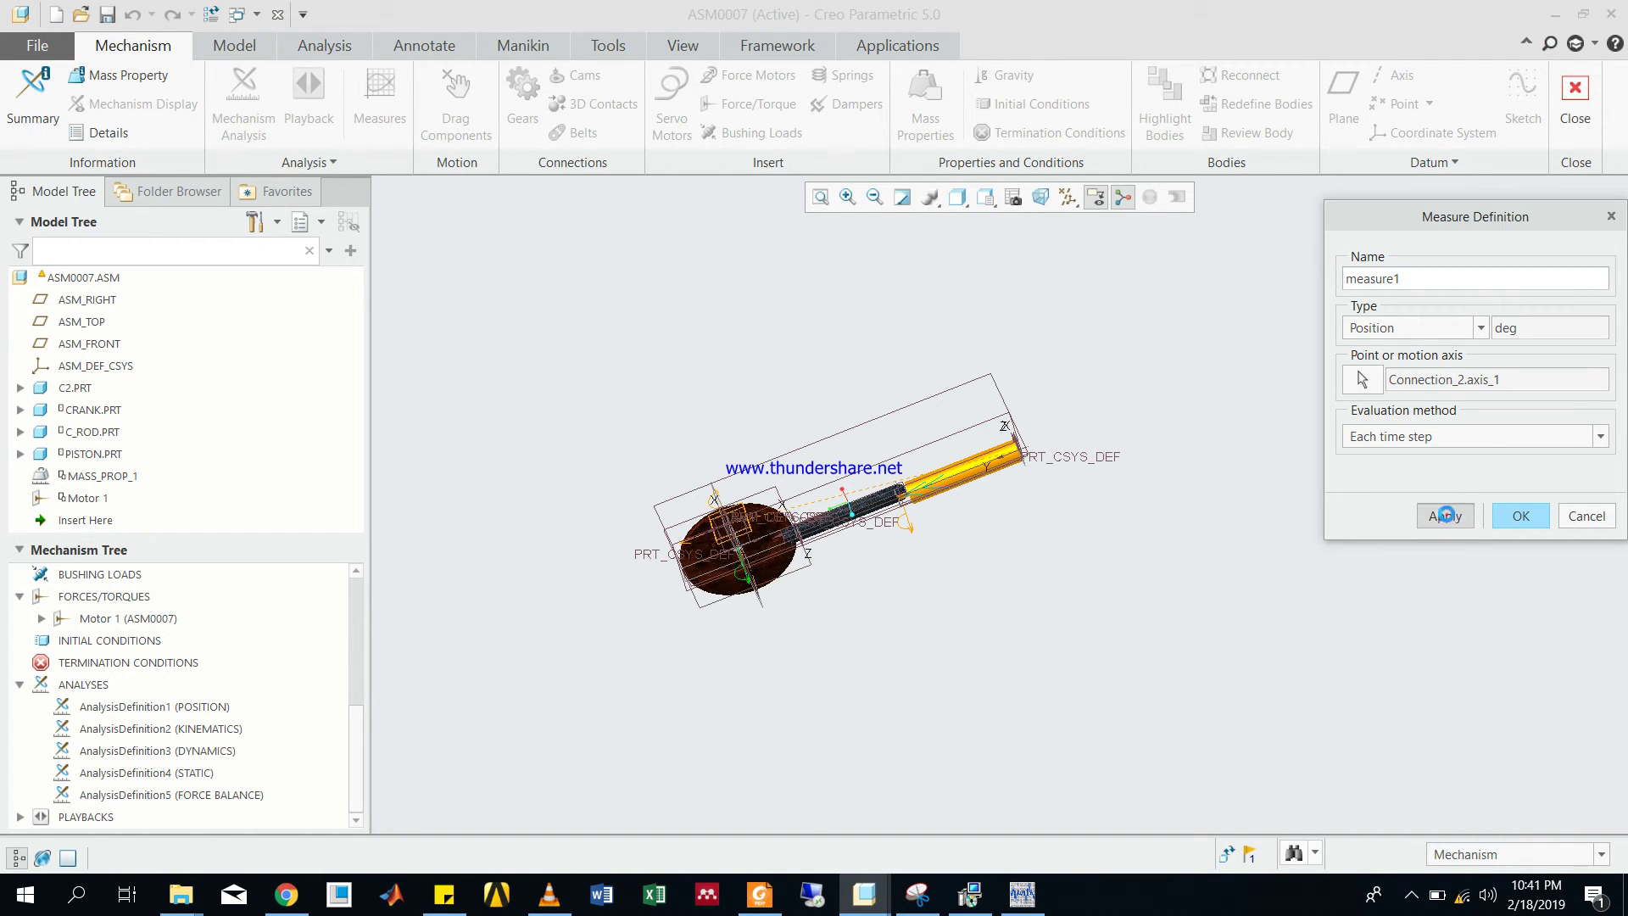
- Rename the measure "positionof crank" and try to apply the definition
double_click(1409, 275)
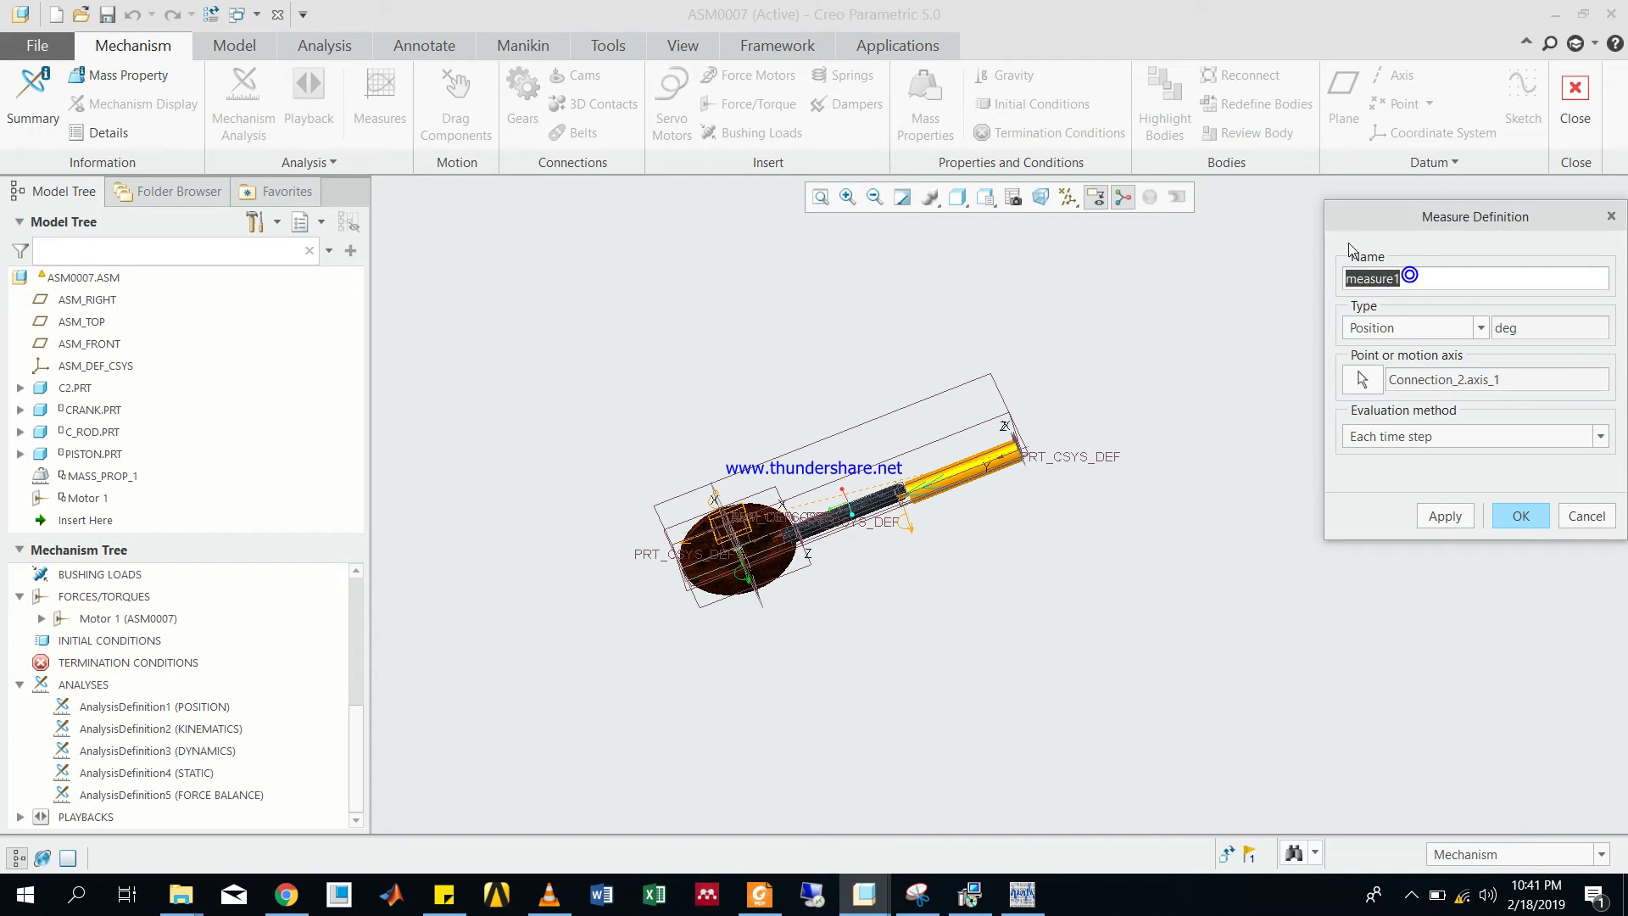
text(positionof crank)
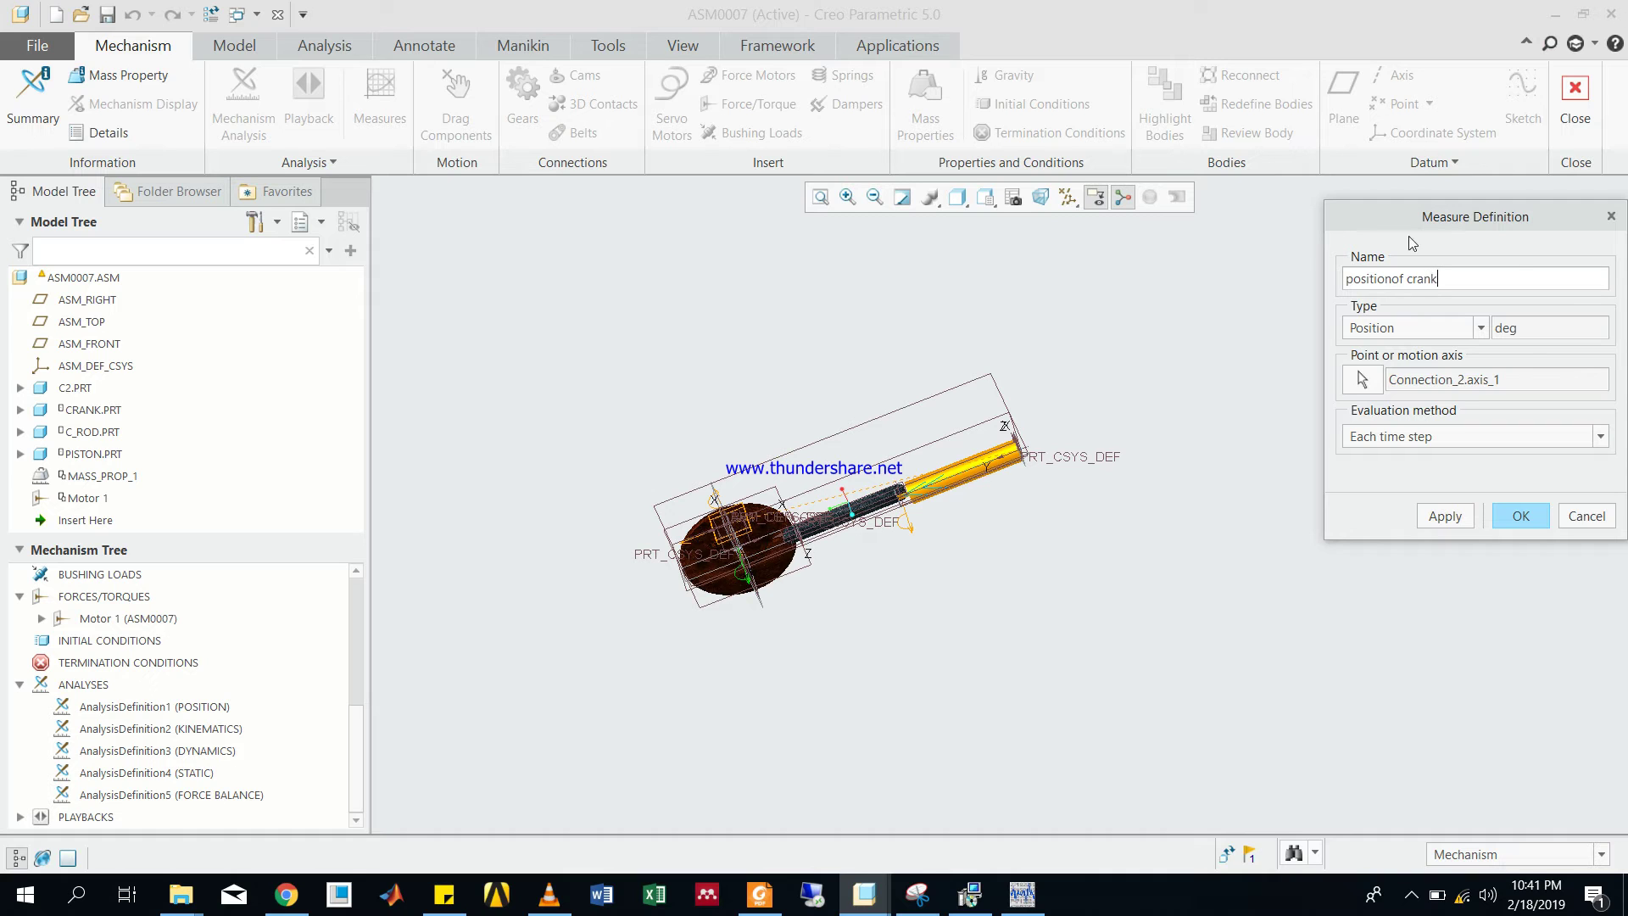
click(1446, 517)
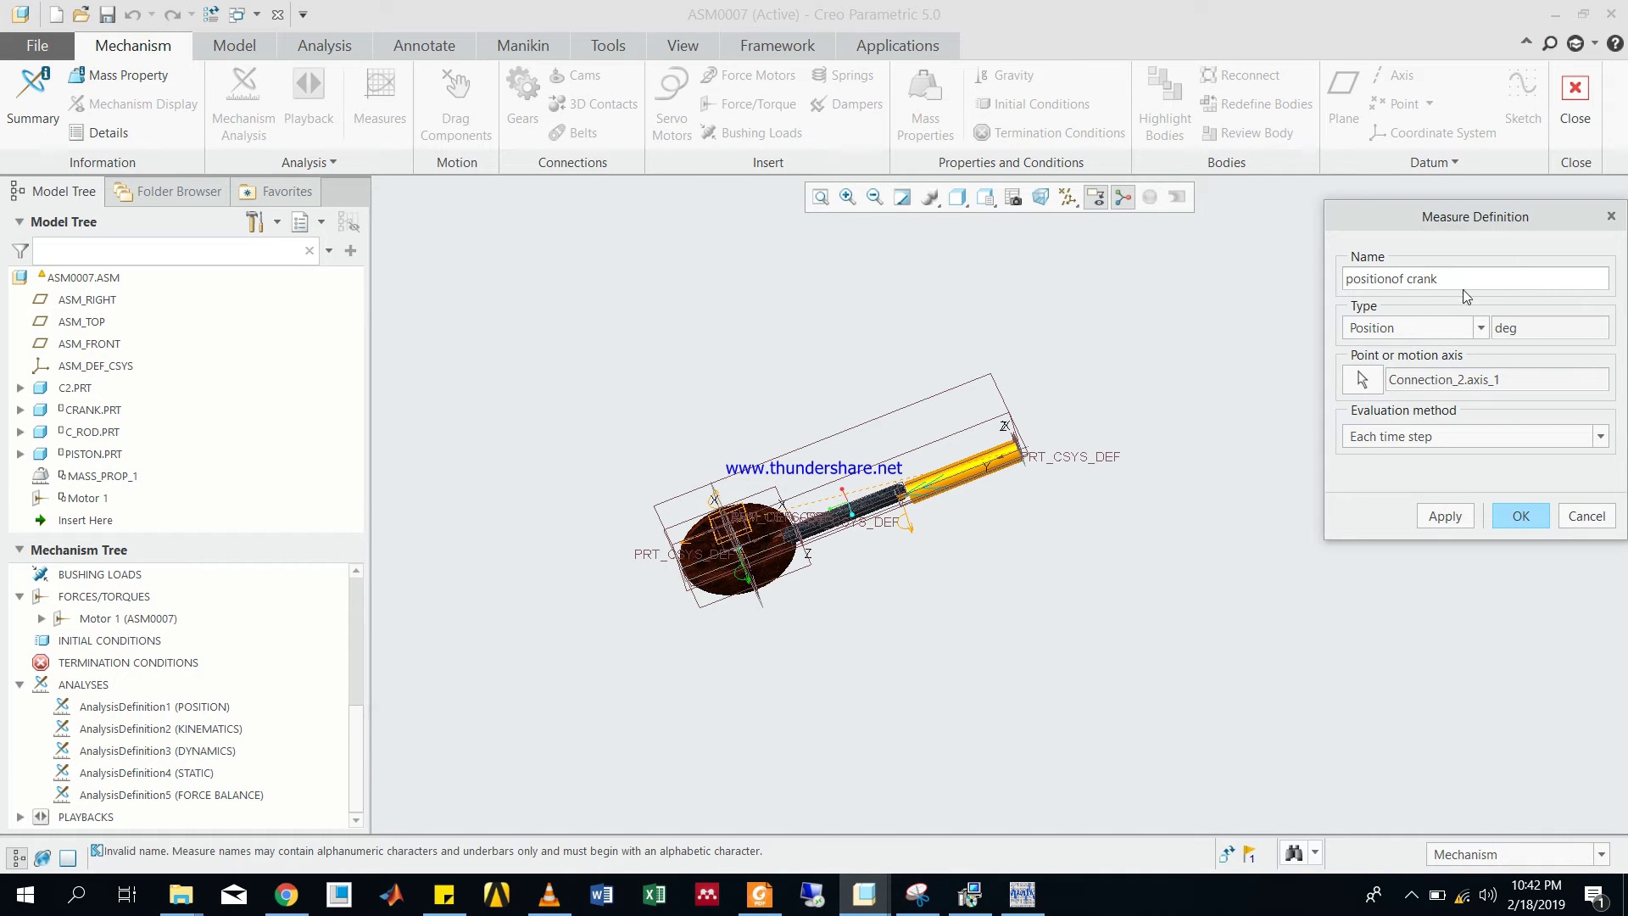
- Try to reselect the crank's motion axis for the position measure and apply the definition again
click(1365, 378)
click(1535, 607)
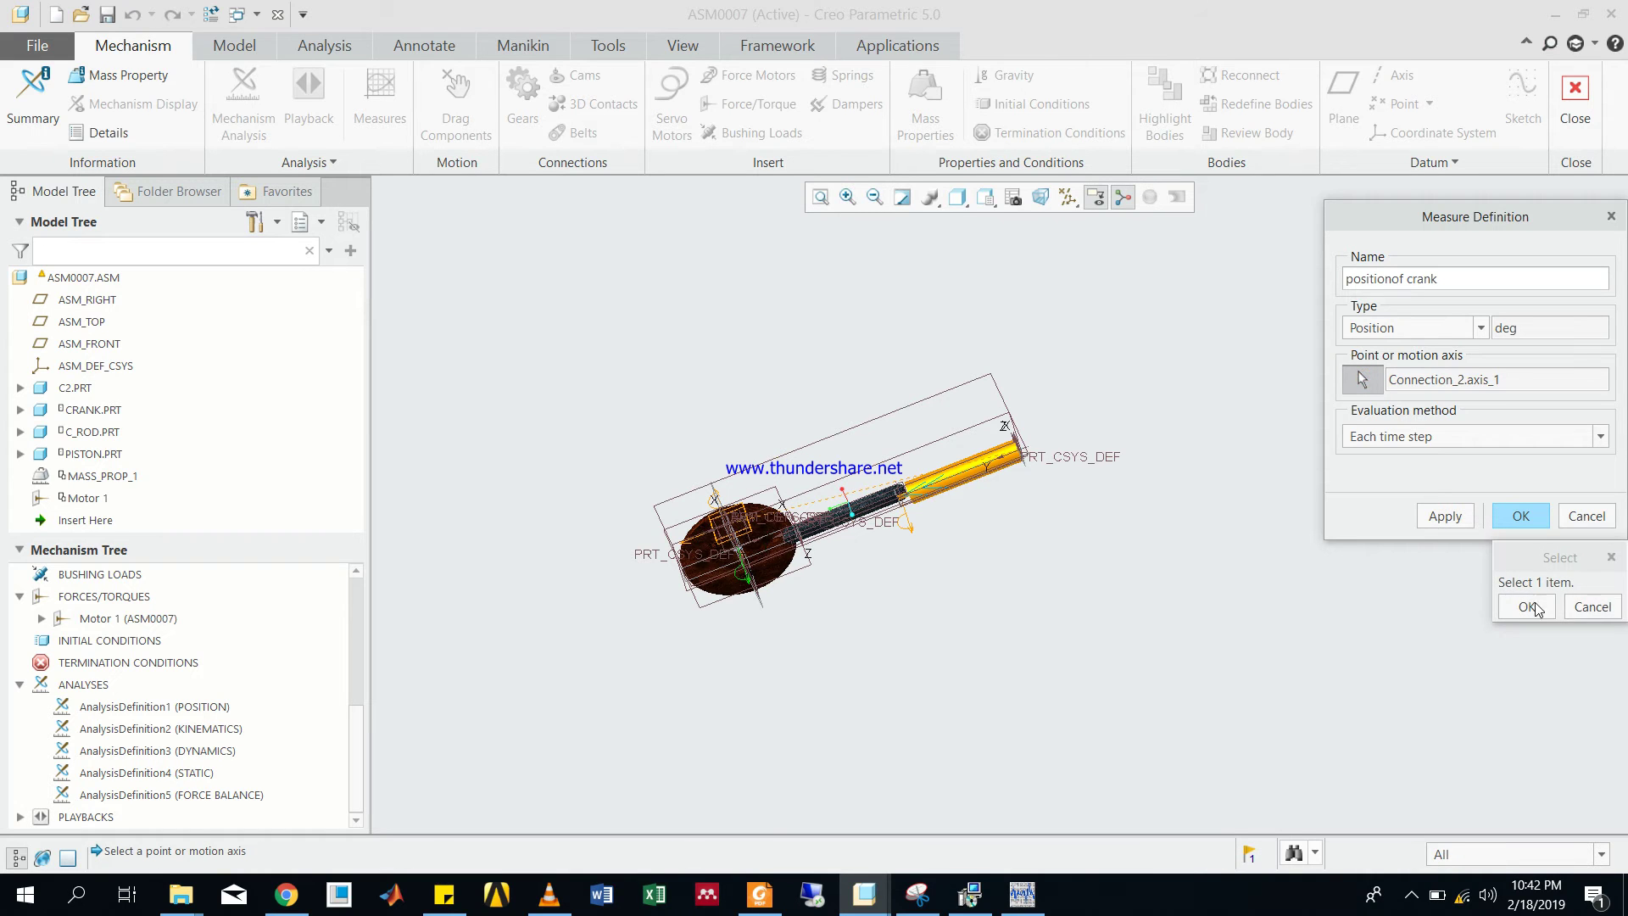
click(1450, 517)
click(1518, 516)
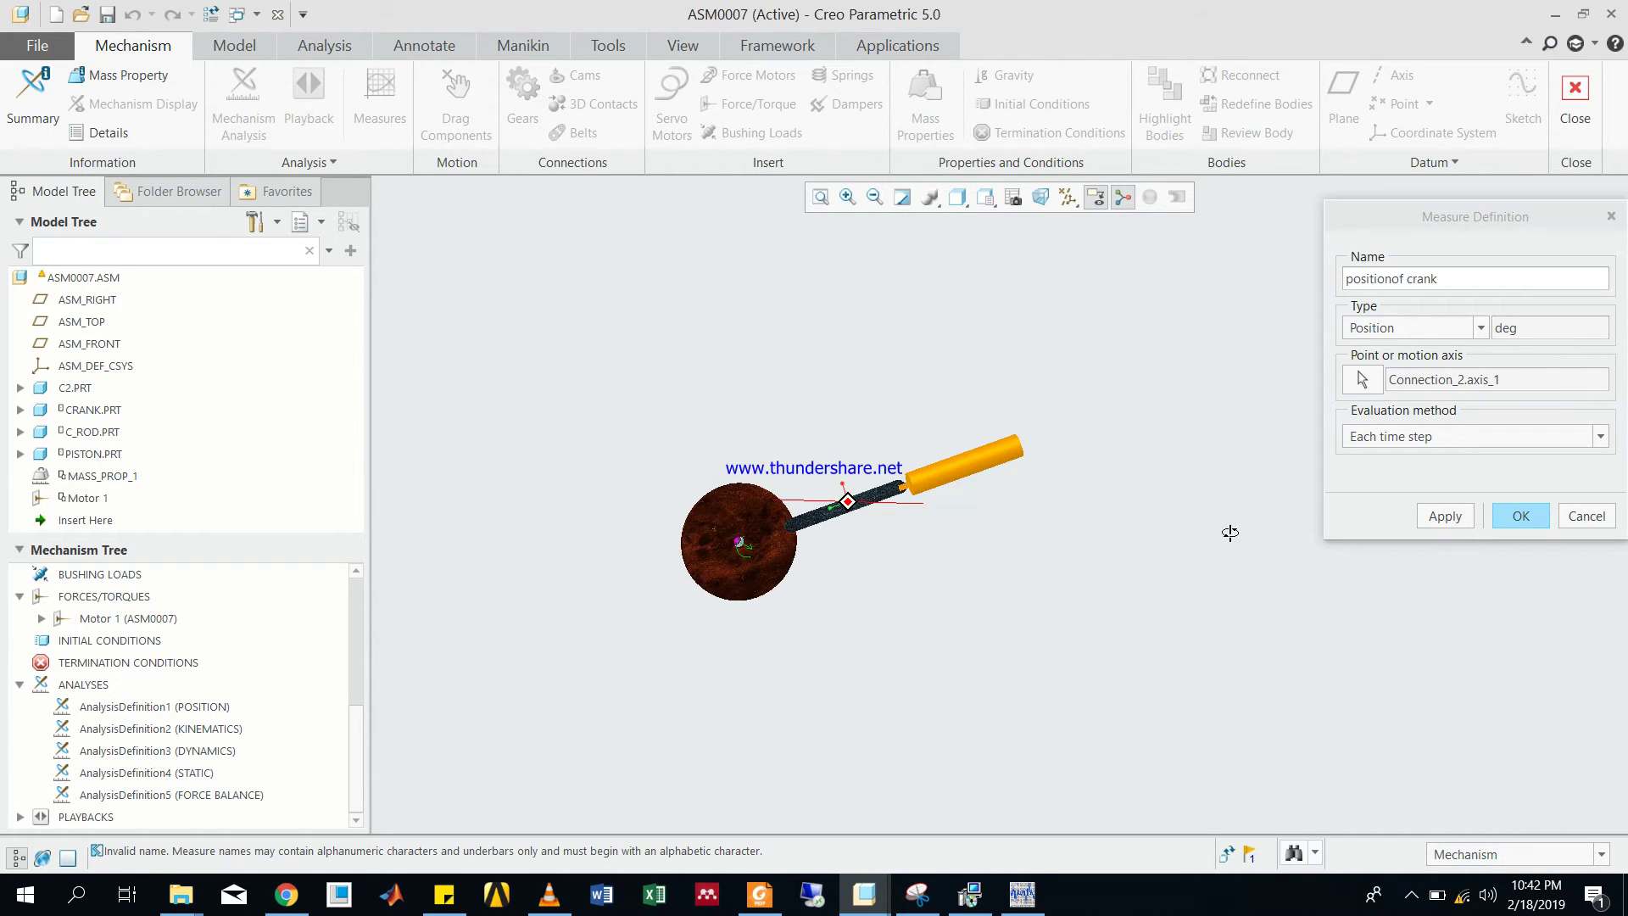
click(749, 552)
middle_drag(938, 618, 1061, 667)
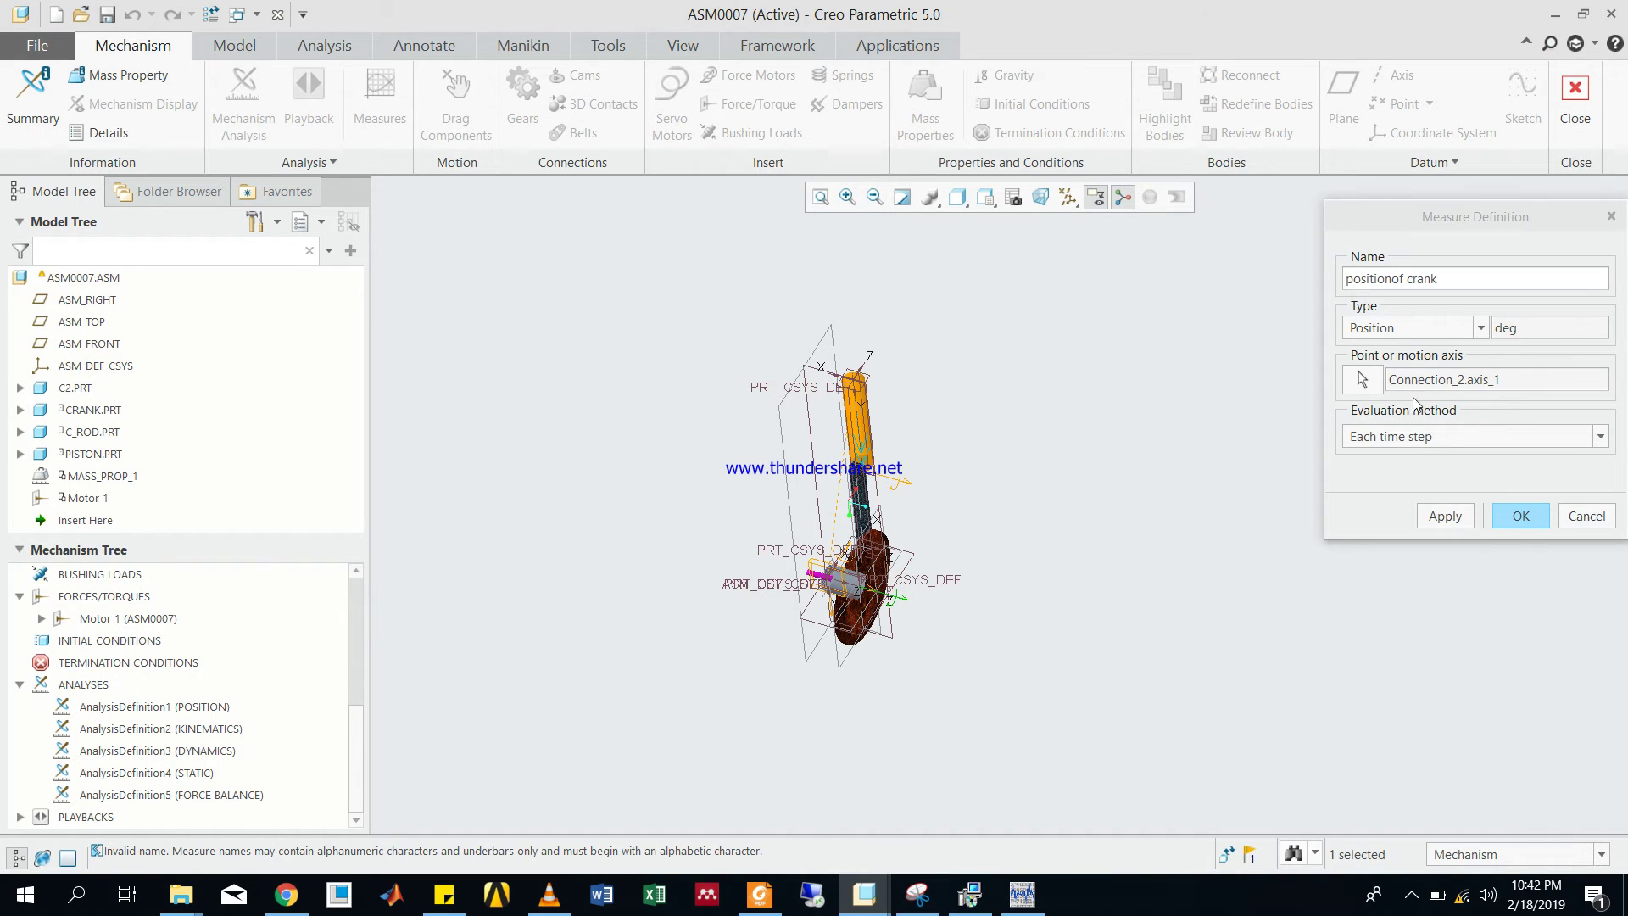
click(1445, 516)
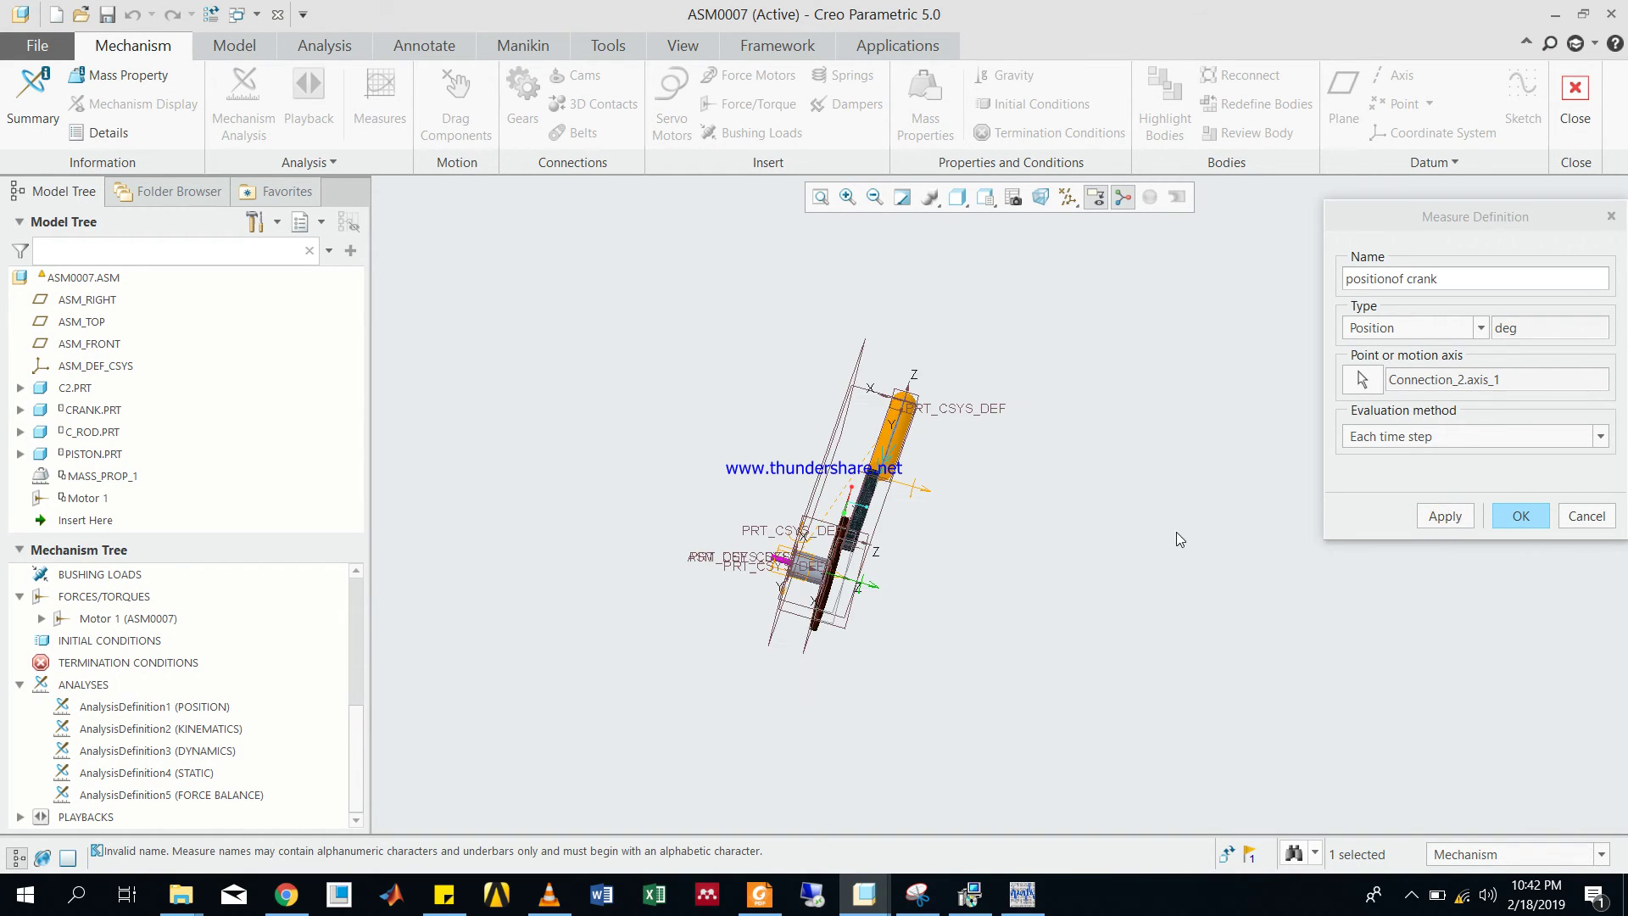
- Examine the motion axis picked on the crank shaft from several sides and retry applying the measure
key(ctrl+d)
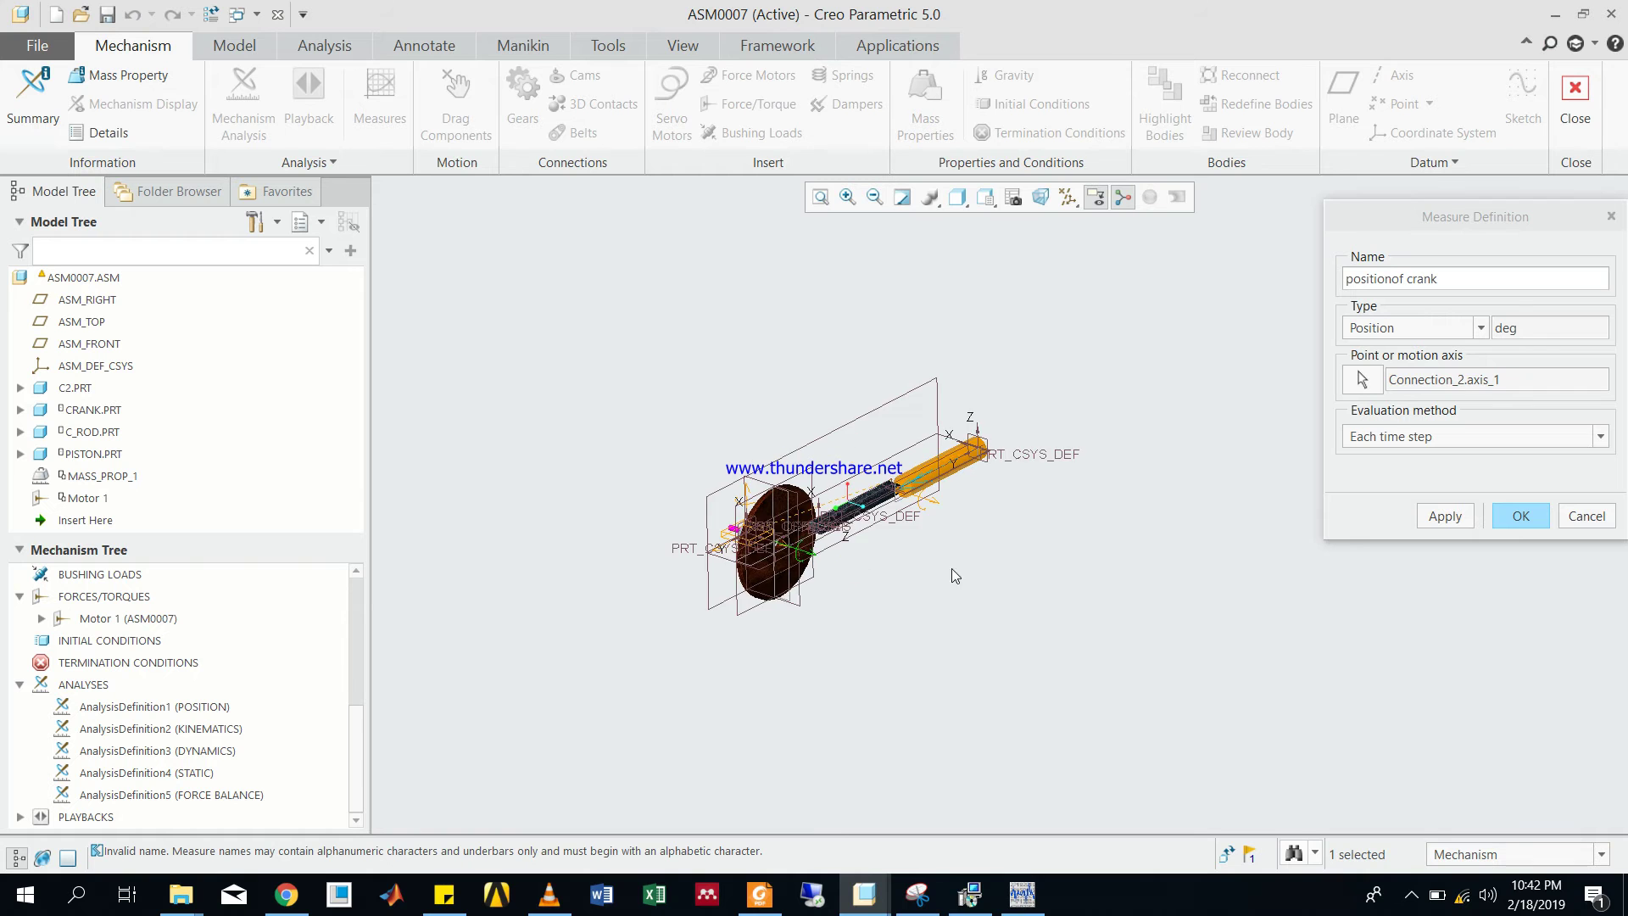
scroll(770, 537, down, 5)
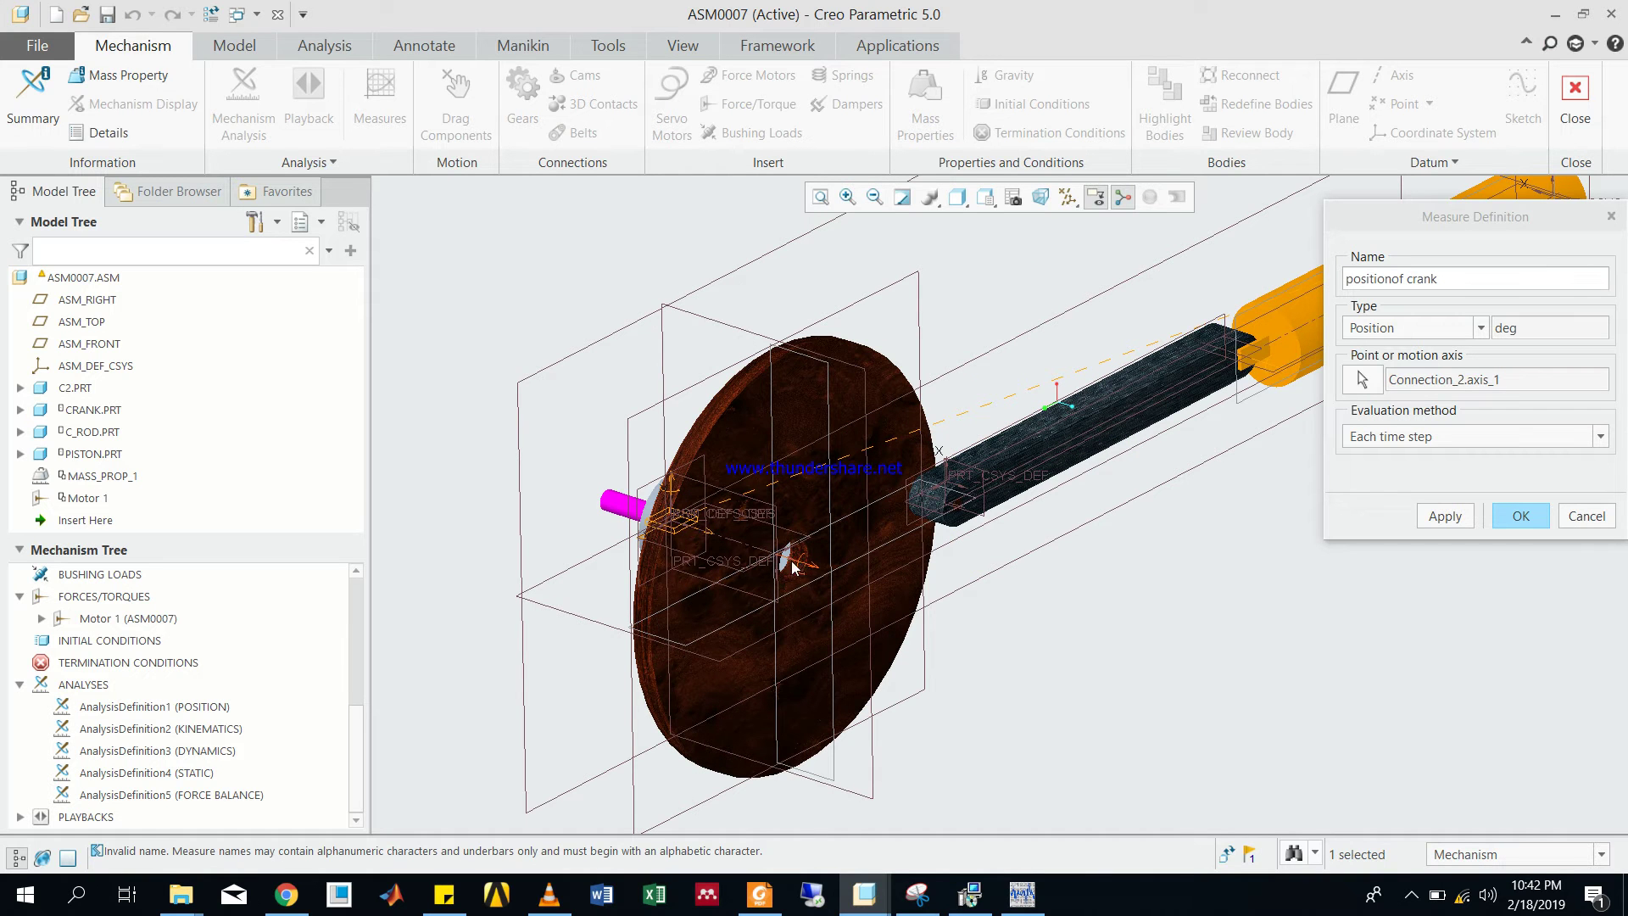
middle_drag(1035, 627, 1208, 686)
scroll(1269, 650, up, 3)
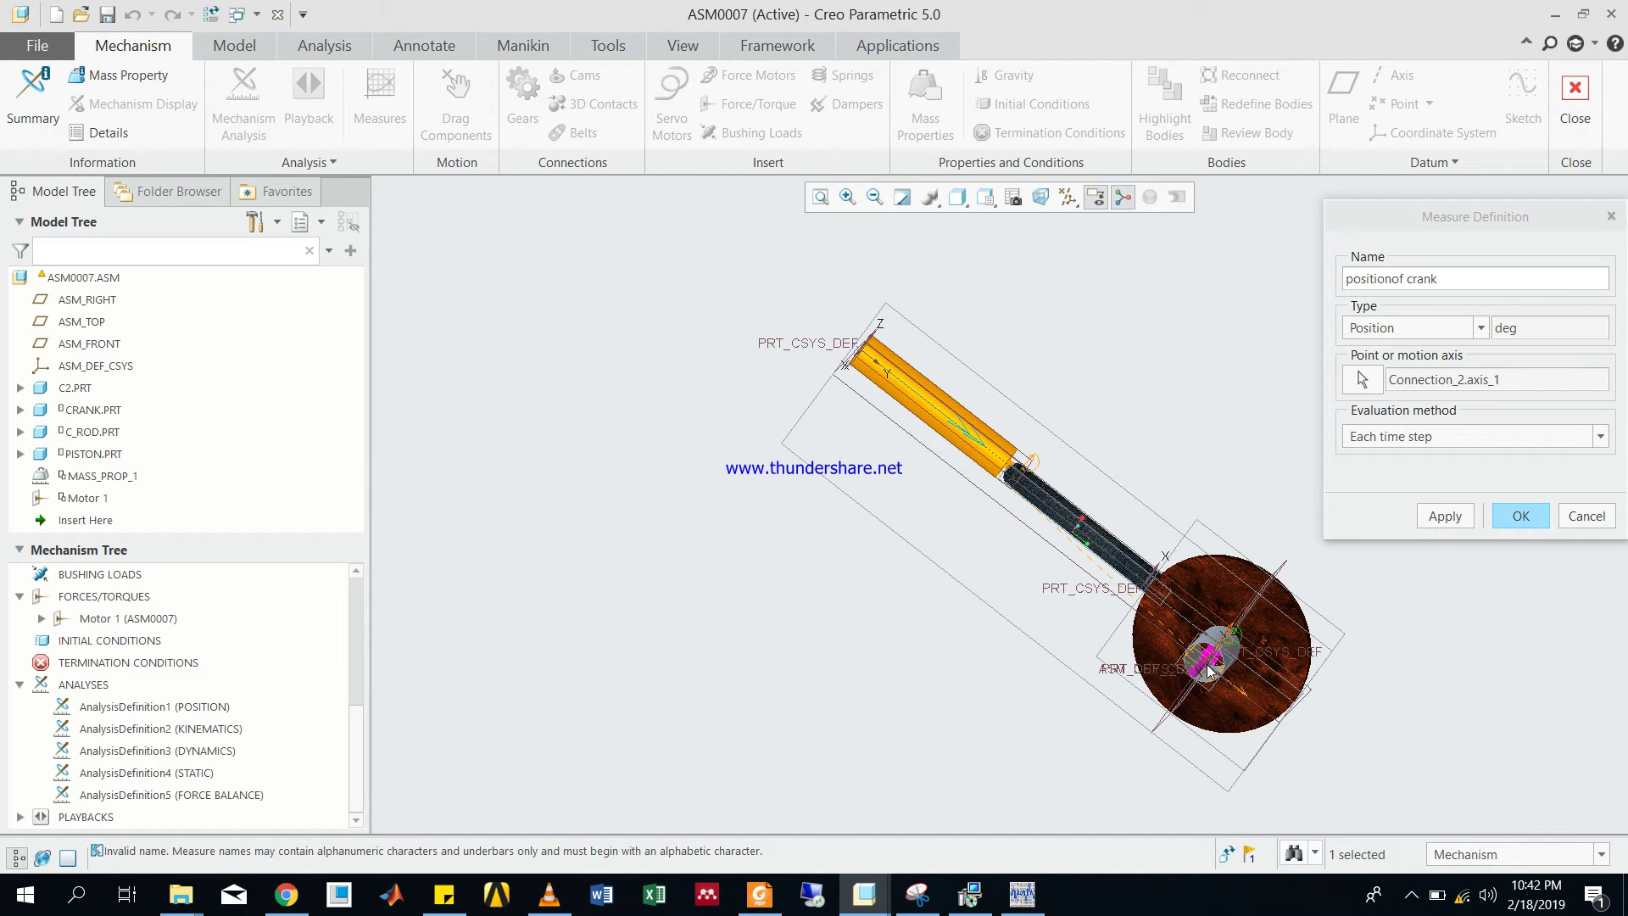
mouse_move(1233, 646)
middle_drag(1429, 651, 1281, 641)
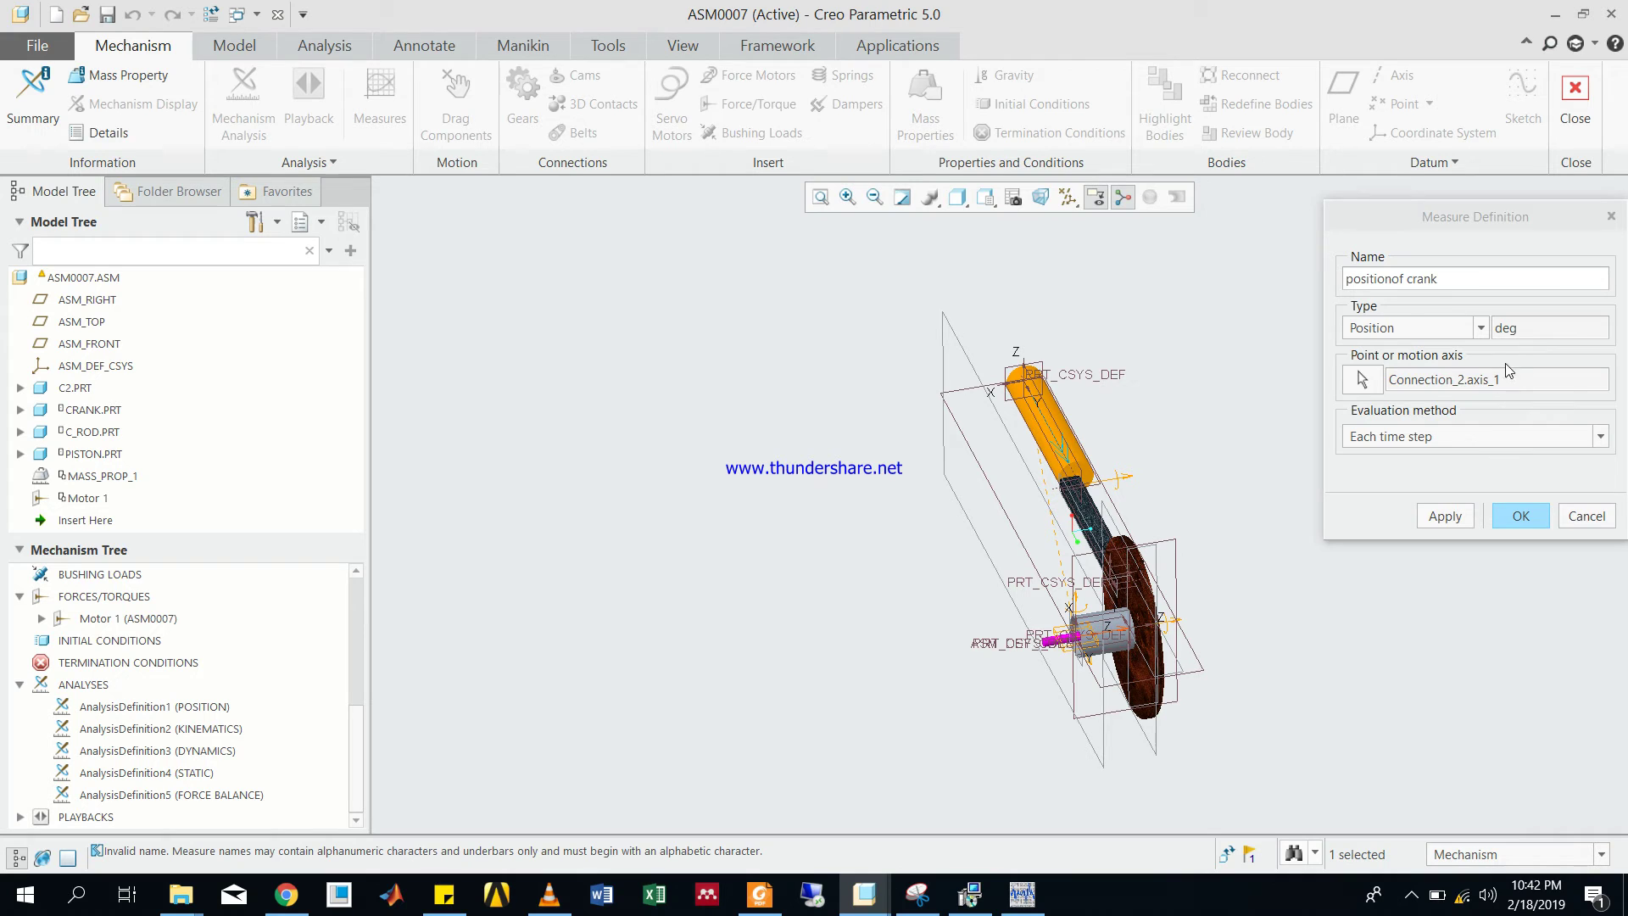
click(1448, 519)
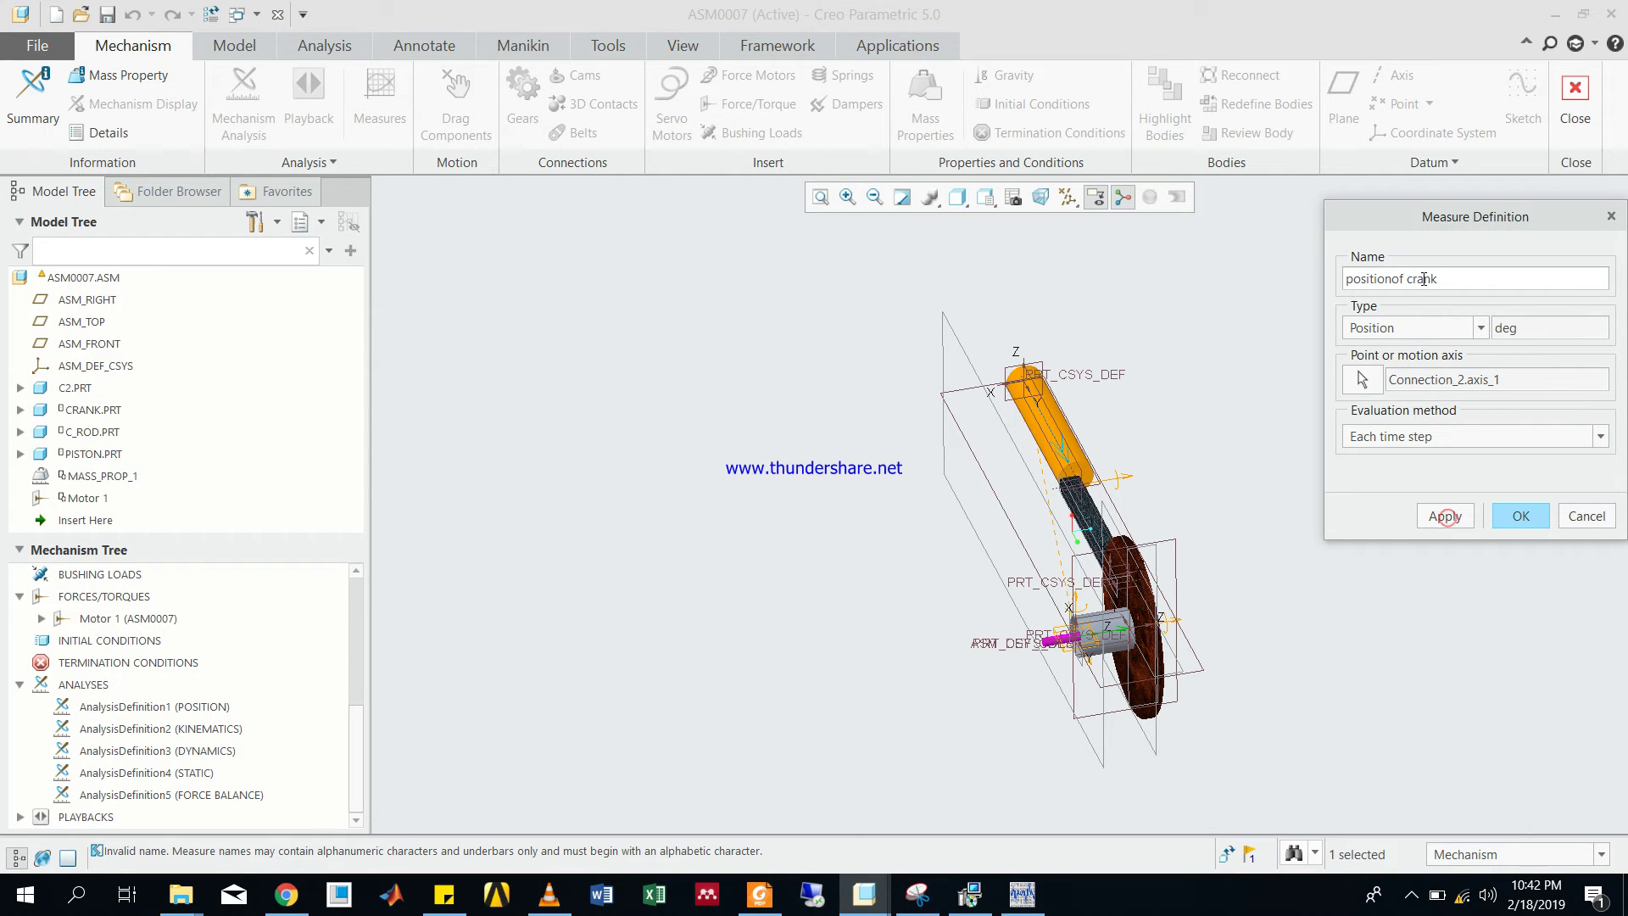
- Remove the space from the measure's name so it reads "positionofcrank", and apply the definition
click(1410, 277)
key(BackSpace)
click(1442, 519)
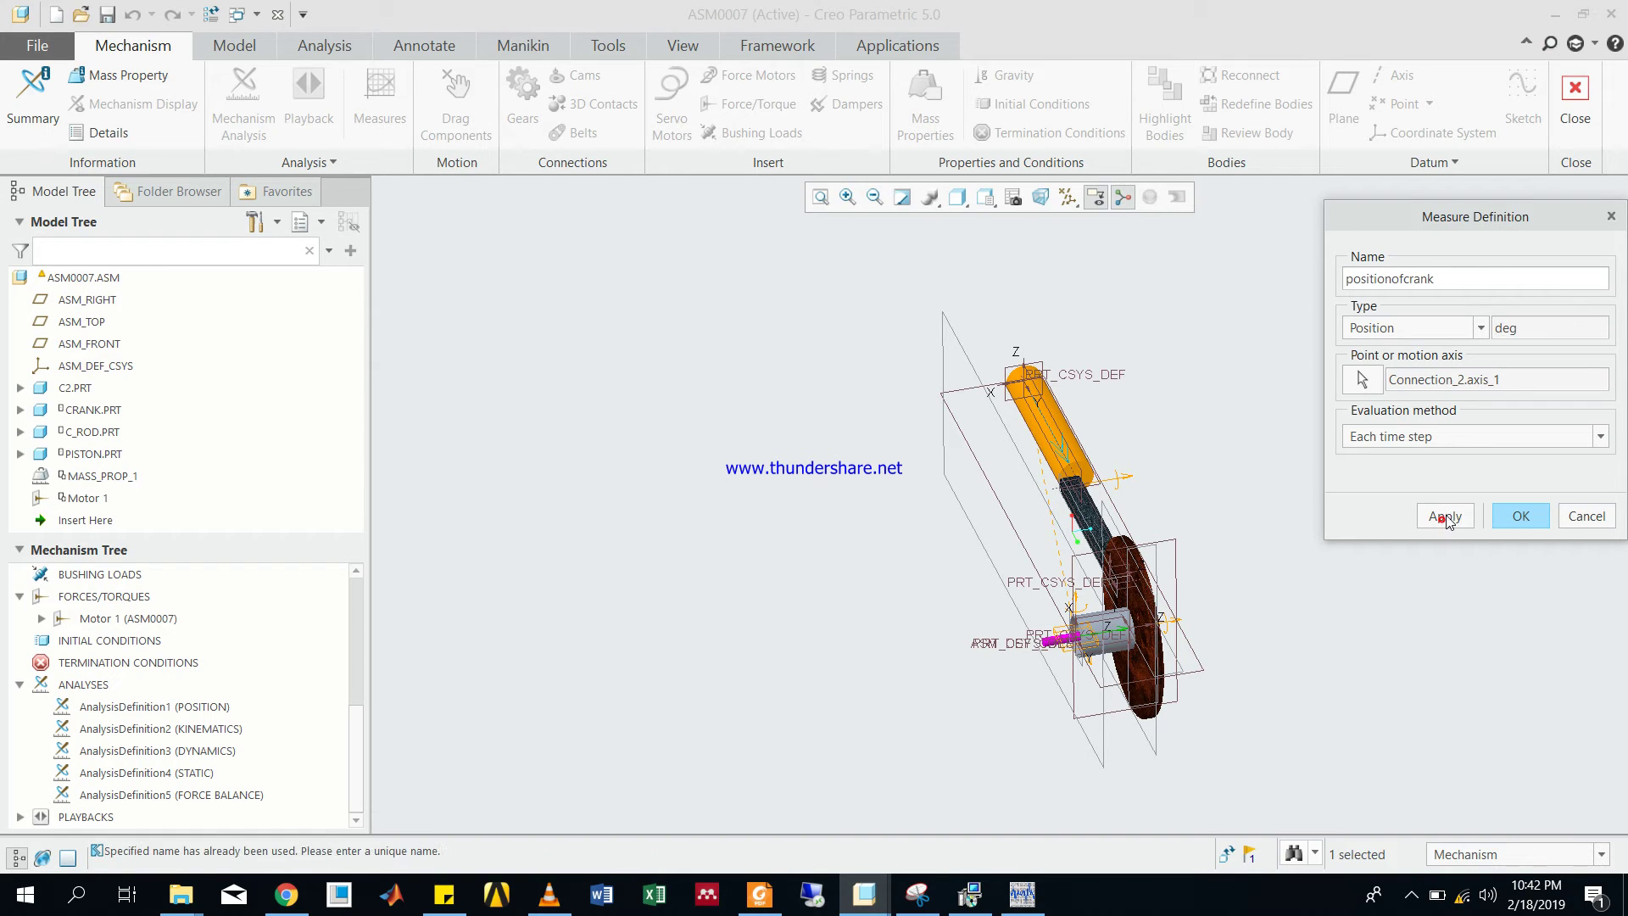
click(1507, 519)
- Try to reassign the crank position measure to motion axis Connection_27.axis_3 and apply it
click(1362, 382)
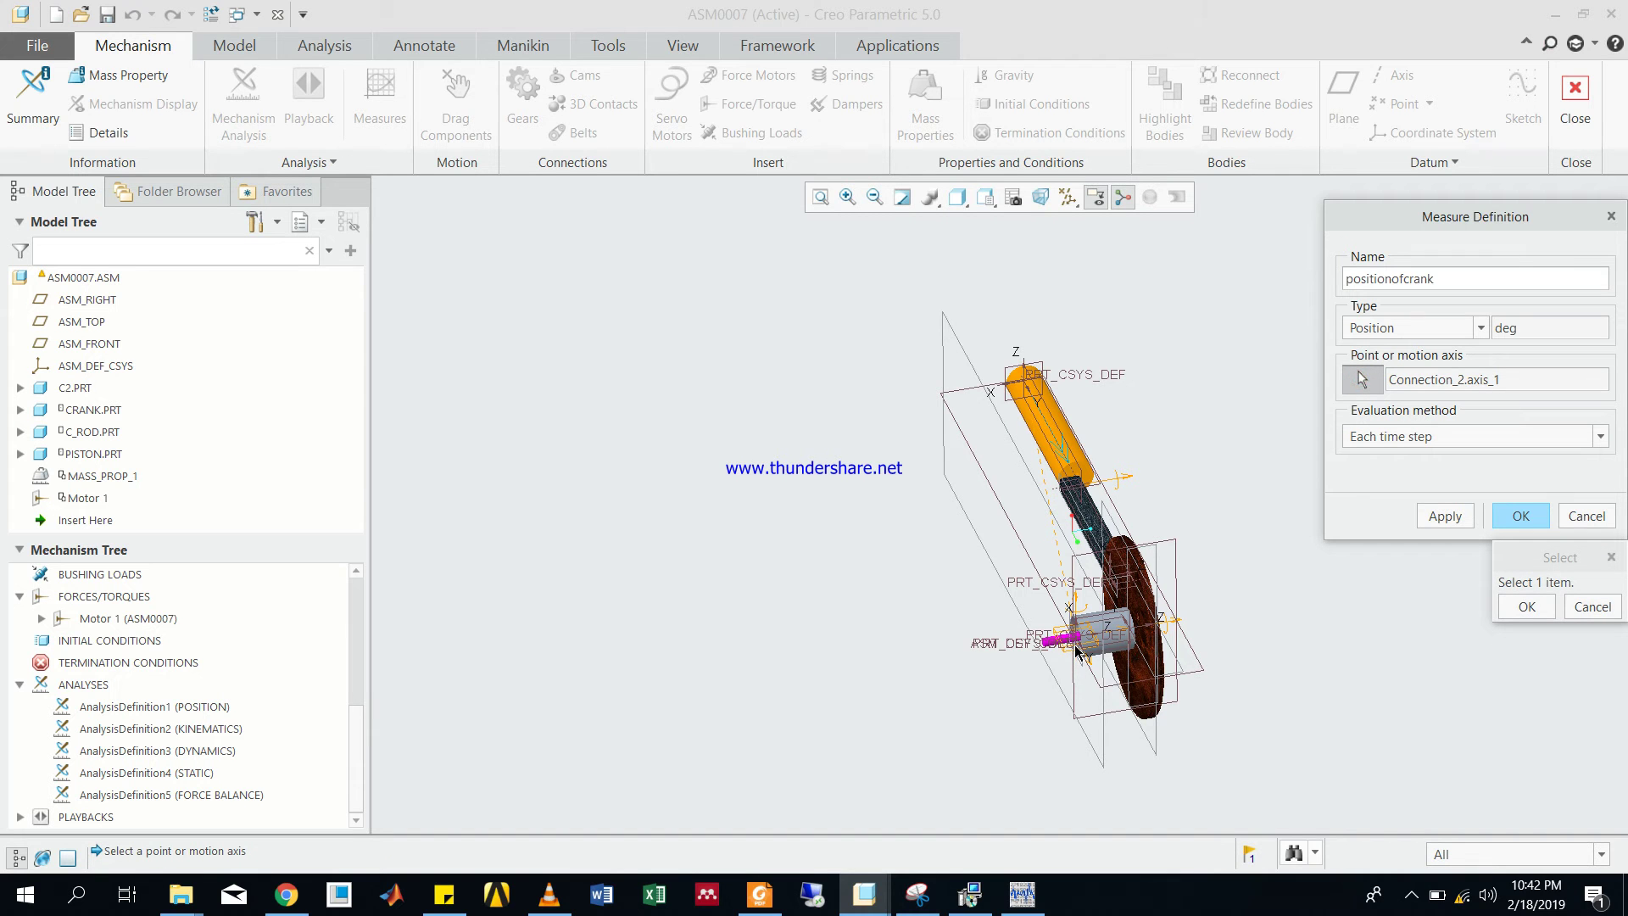
middle_drag(1259, 665, 1153, 686)
scroll(1160, 667, up, 3)
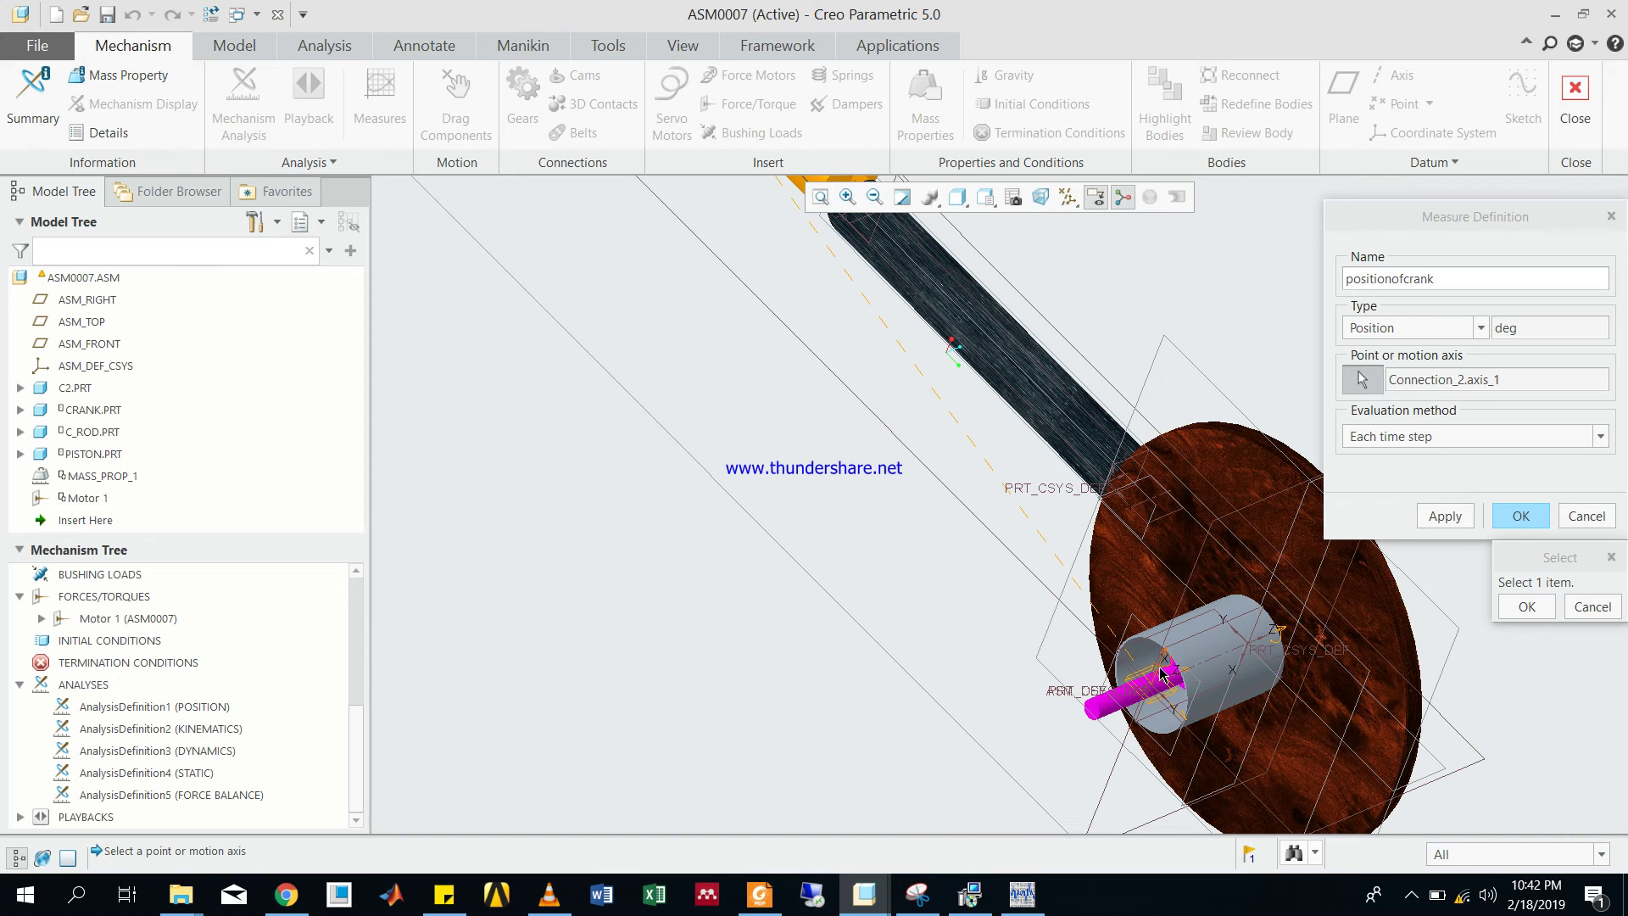
click(1160, 673)
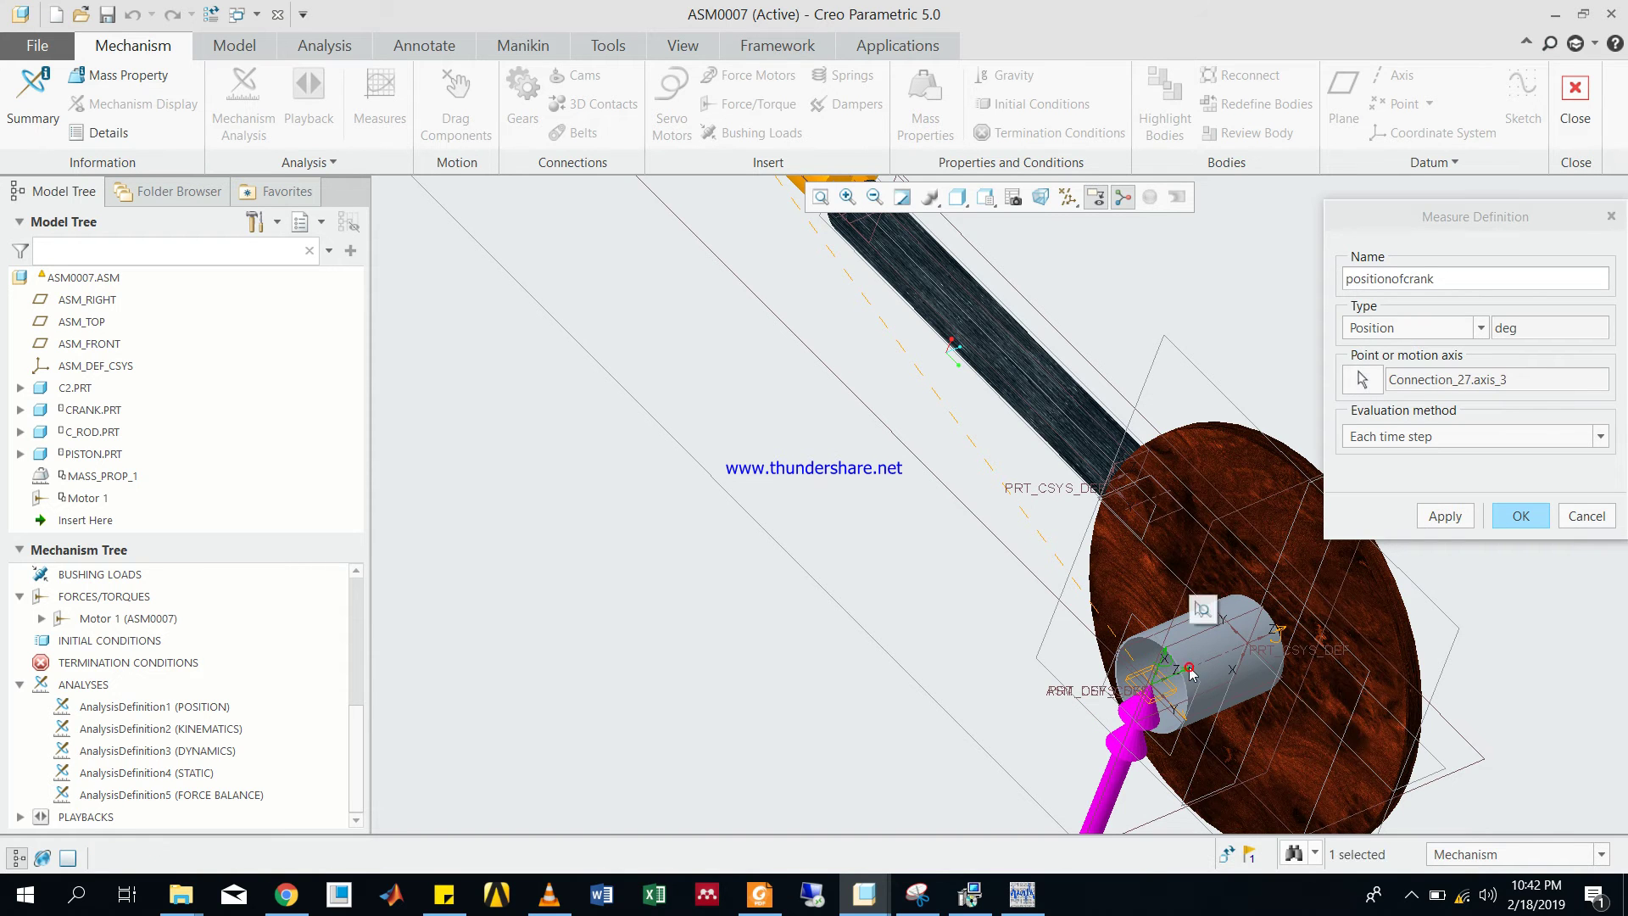
scroll(1136, 635, down, 3)
mouse_move(1136, 634)
middle_down()
mouse_move(1225, 647)
mouse_move(1122, 648)
middle_up()
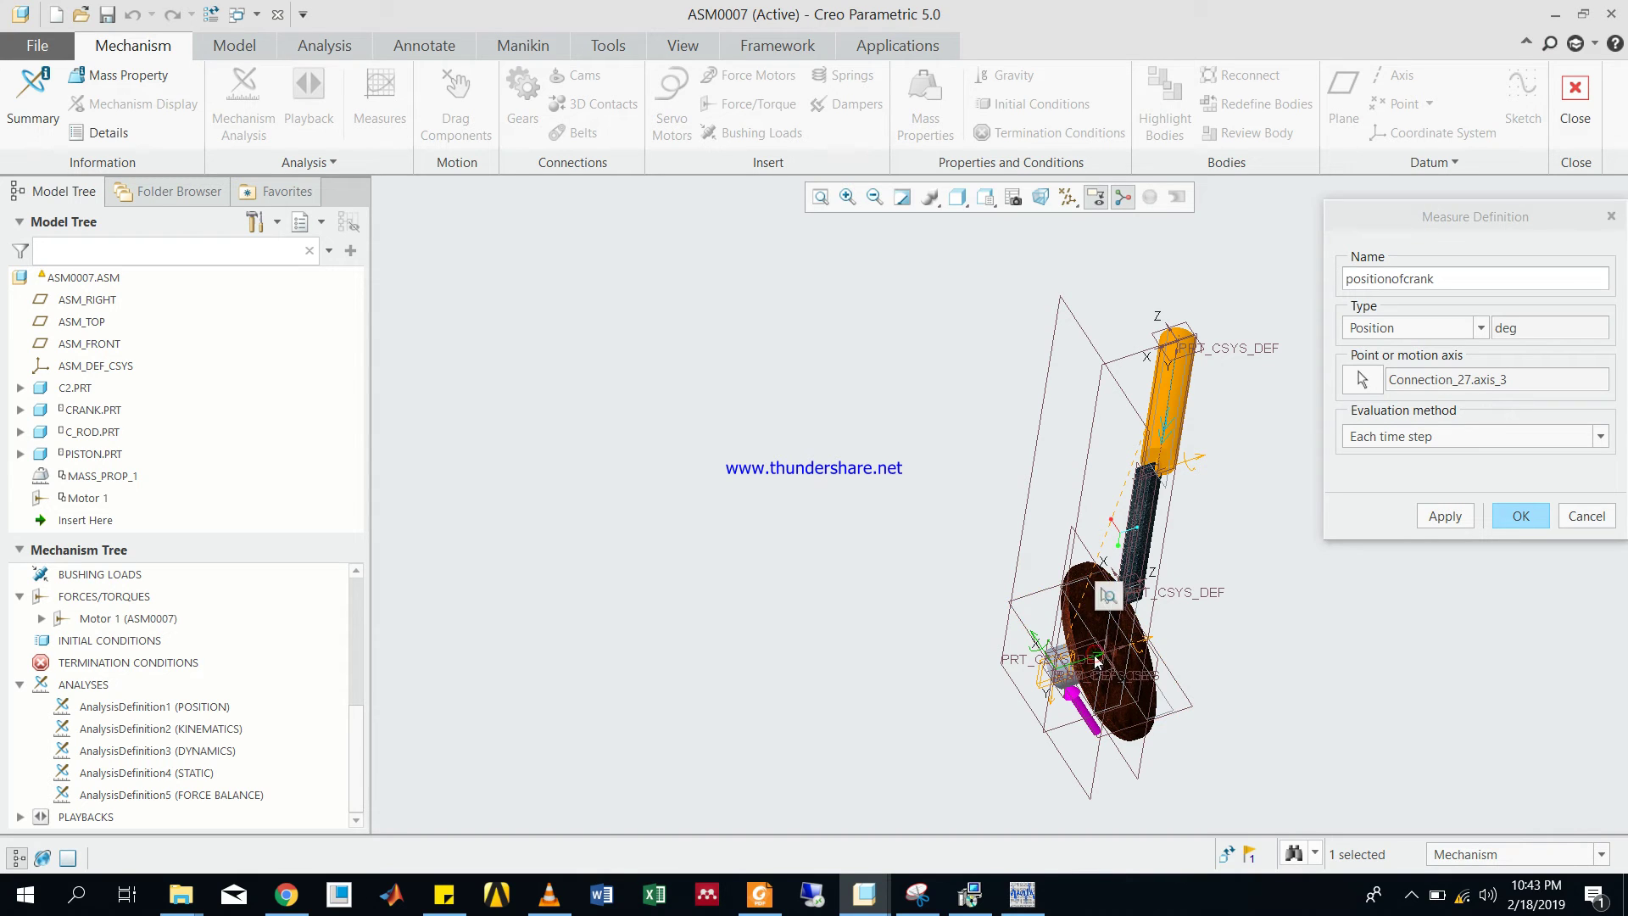
click(1442, 518)
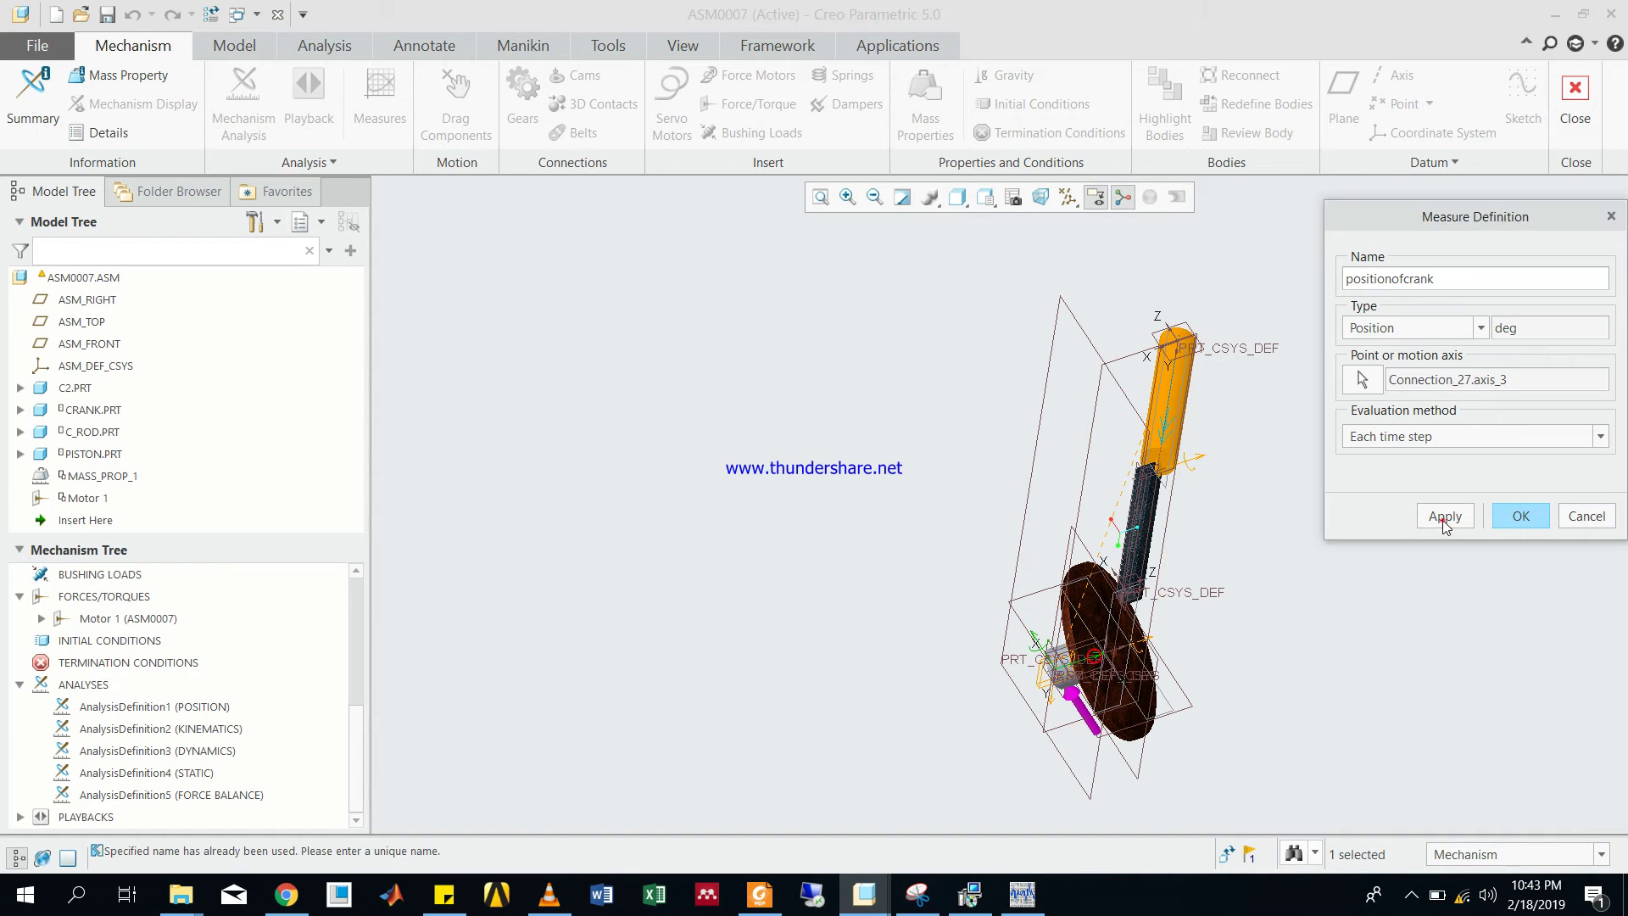
click(1520, 516)
middle_drag(1260, 585, 1254, 680)
middle_drag(1402, 665, 1328, 668)
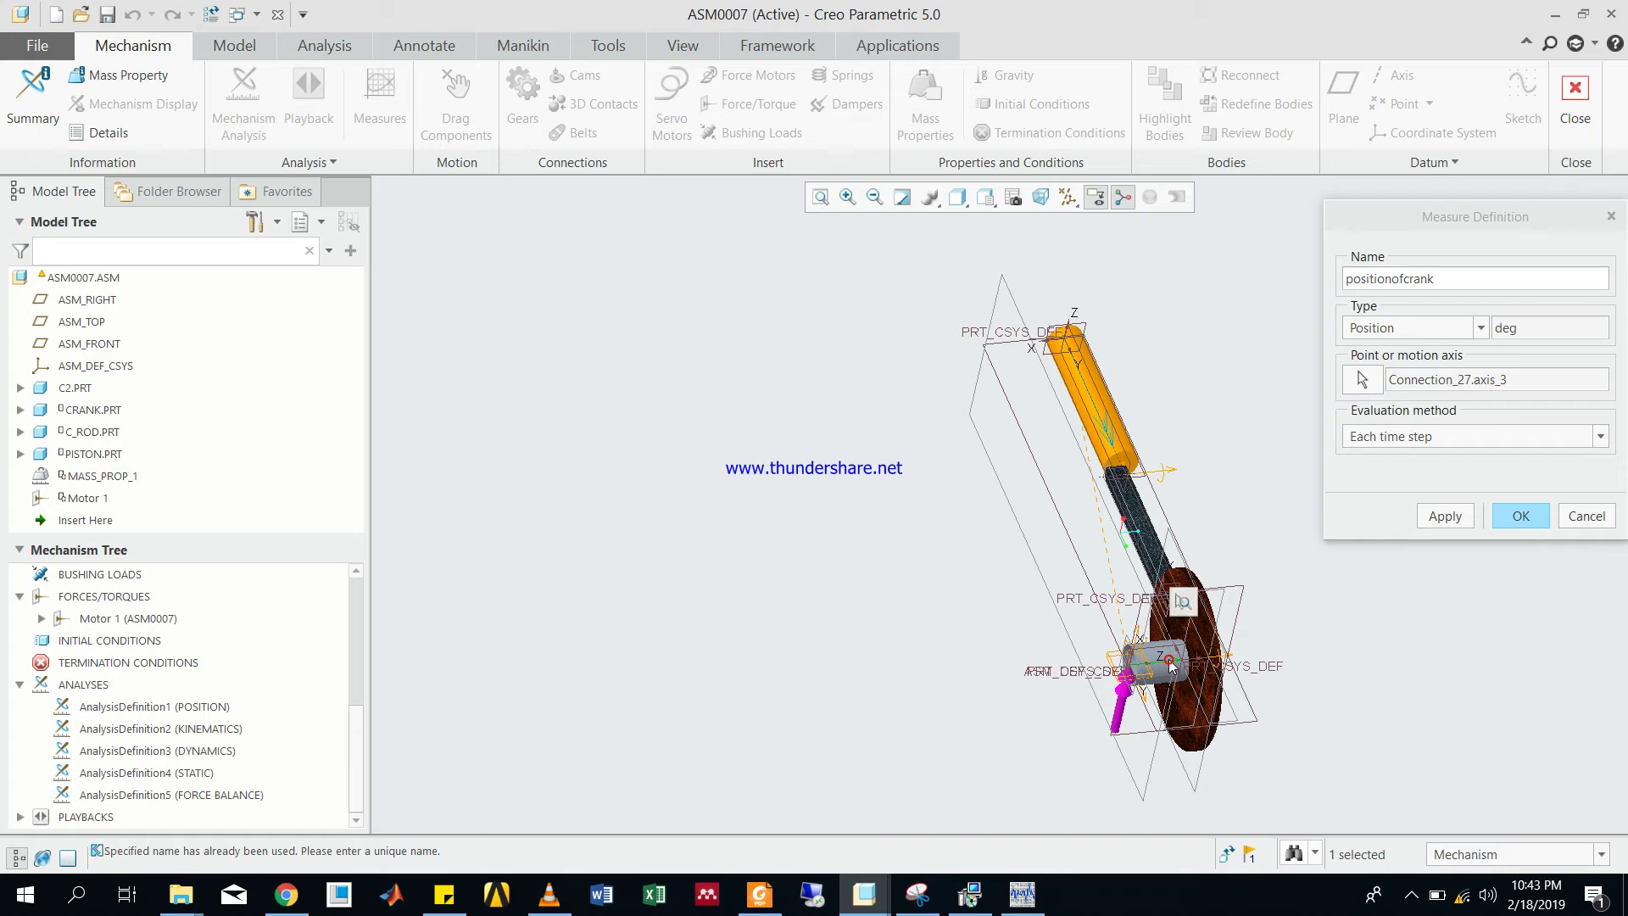
mouse_move(1230, 665)
middle_down()
mouse_move(1316, 665)
mouse_move(1296, 663)
middle_up()
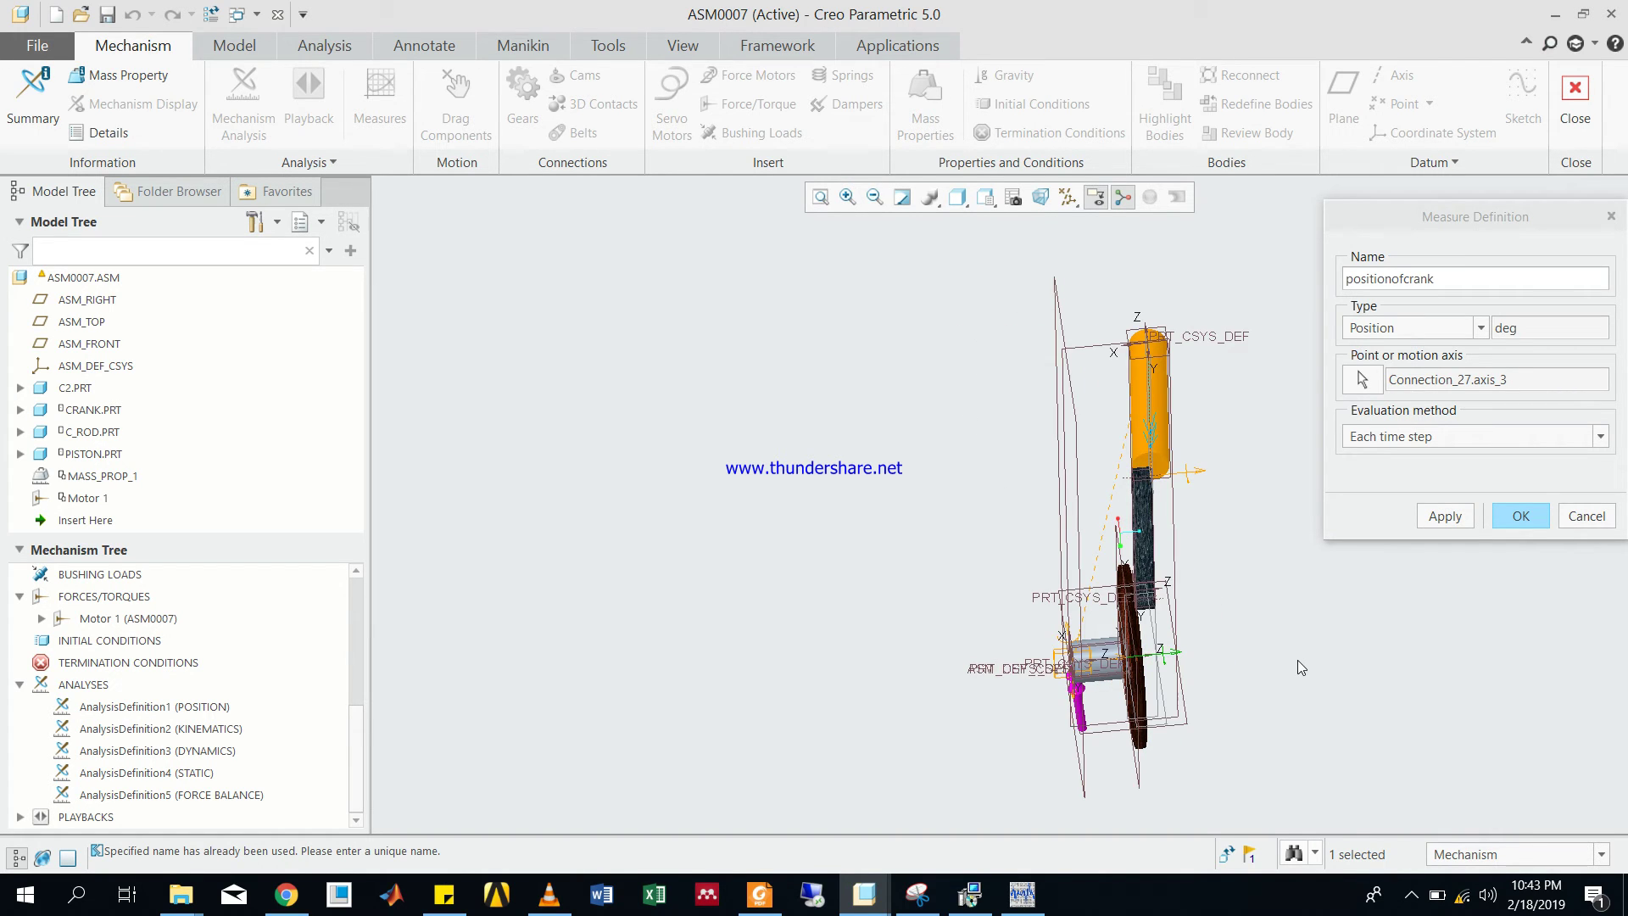
middle_drag(1281, 661, 1204, 659)
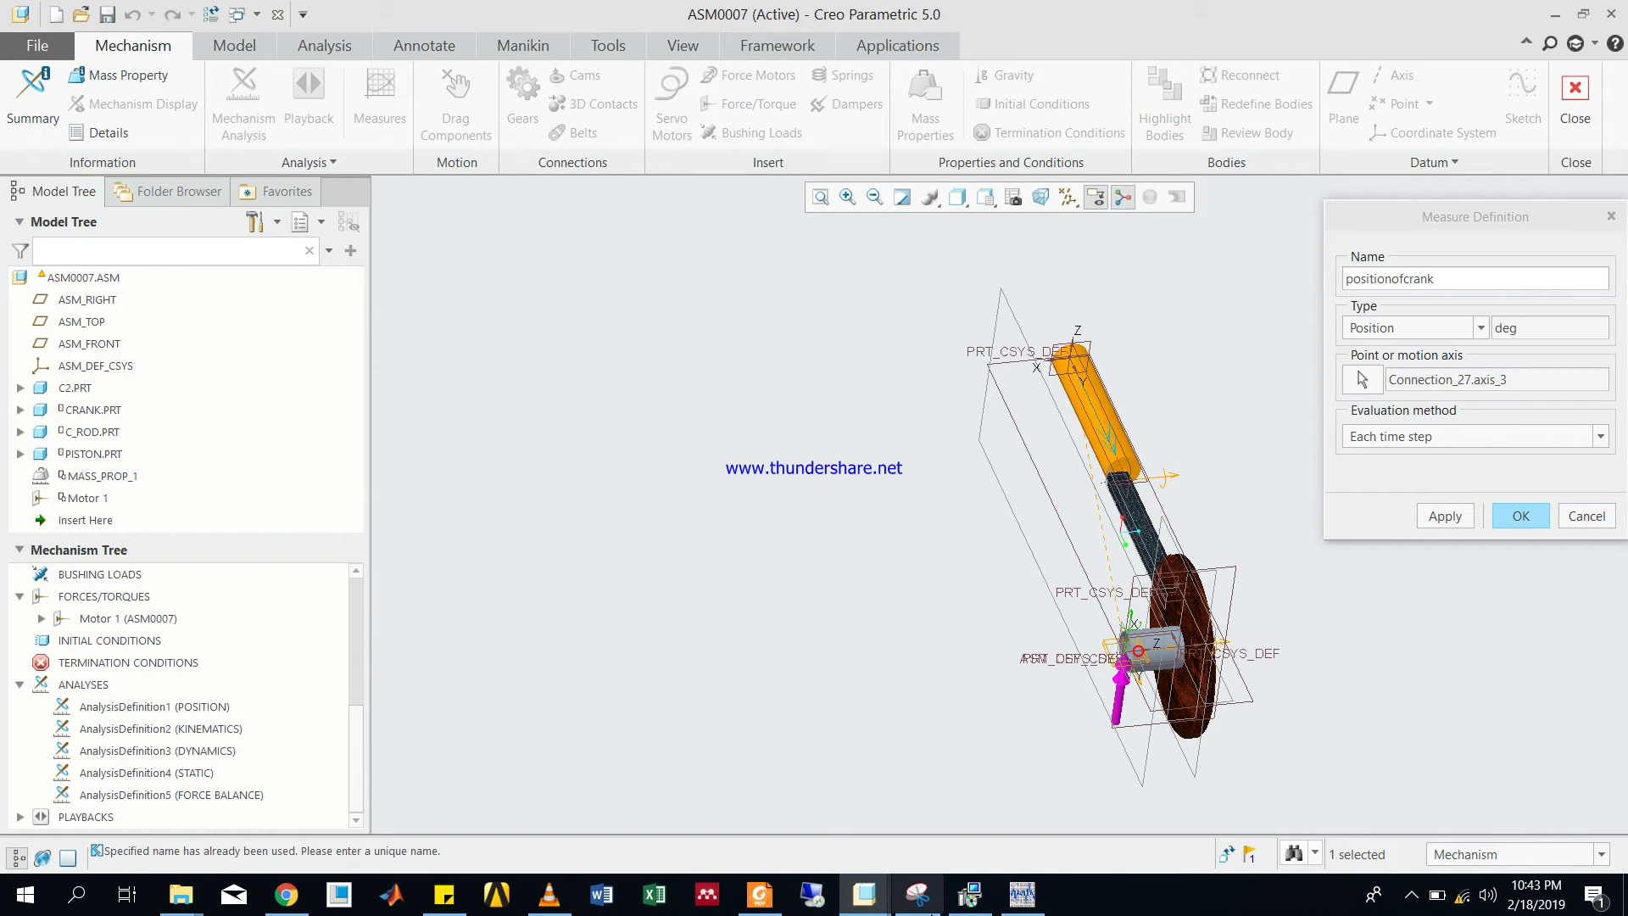
click(1411, 896)
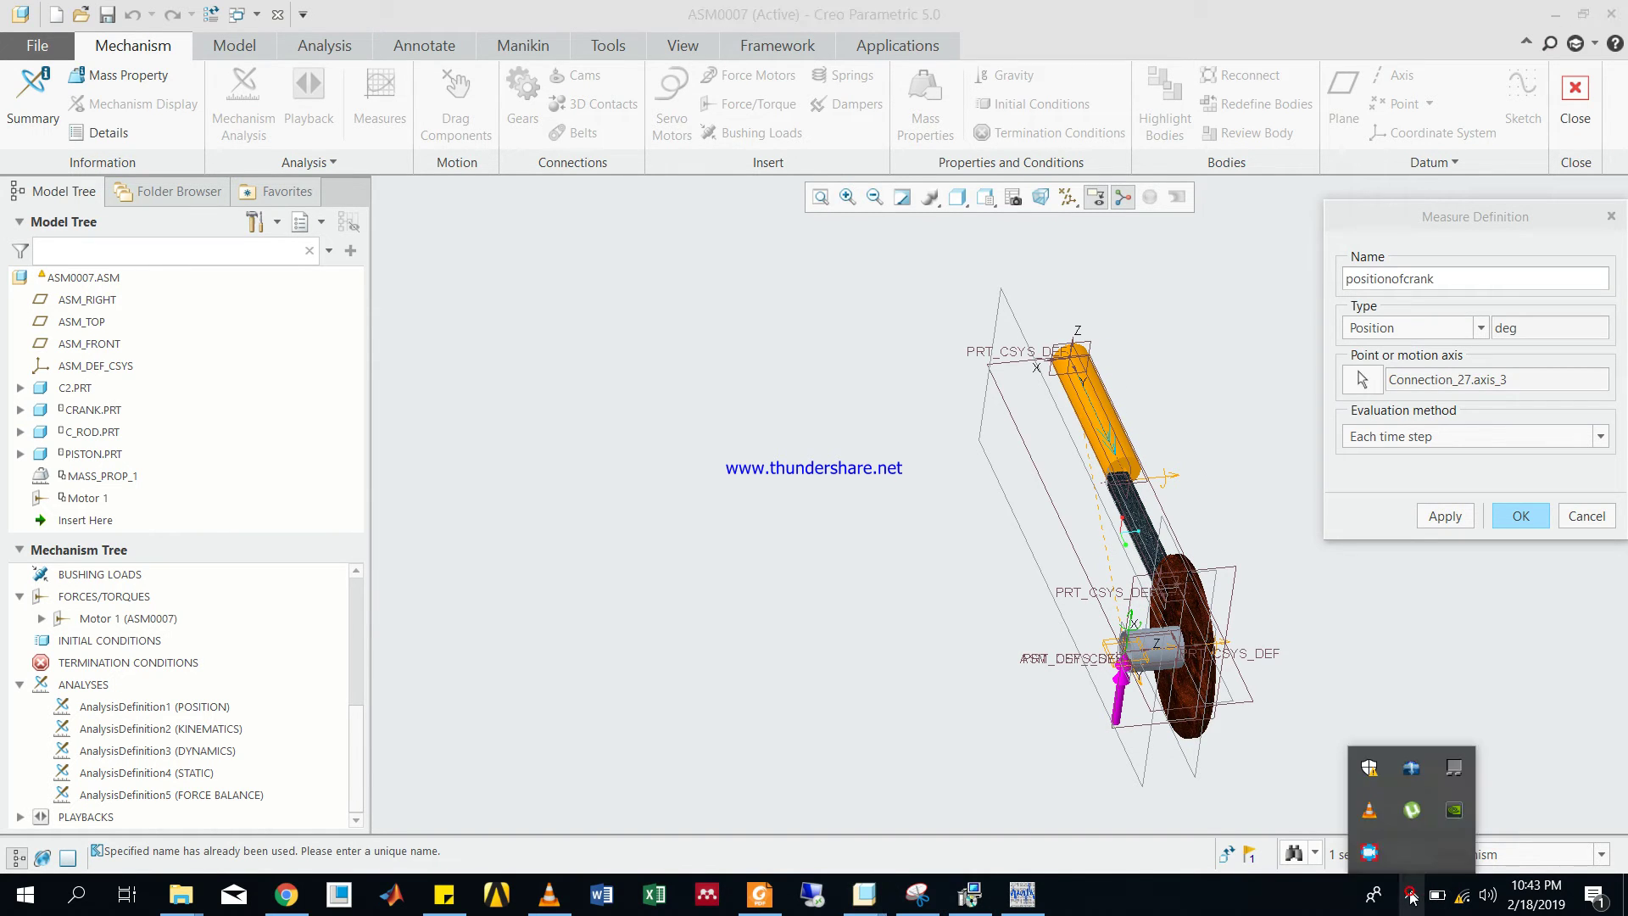
click(1369, 852)
click(765, 598)
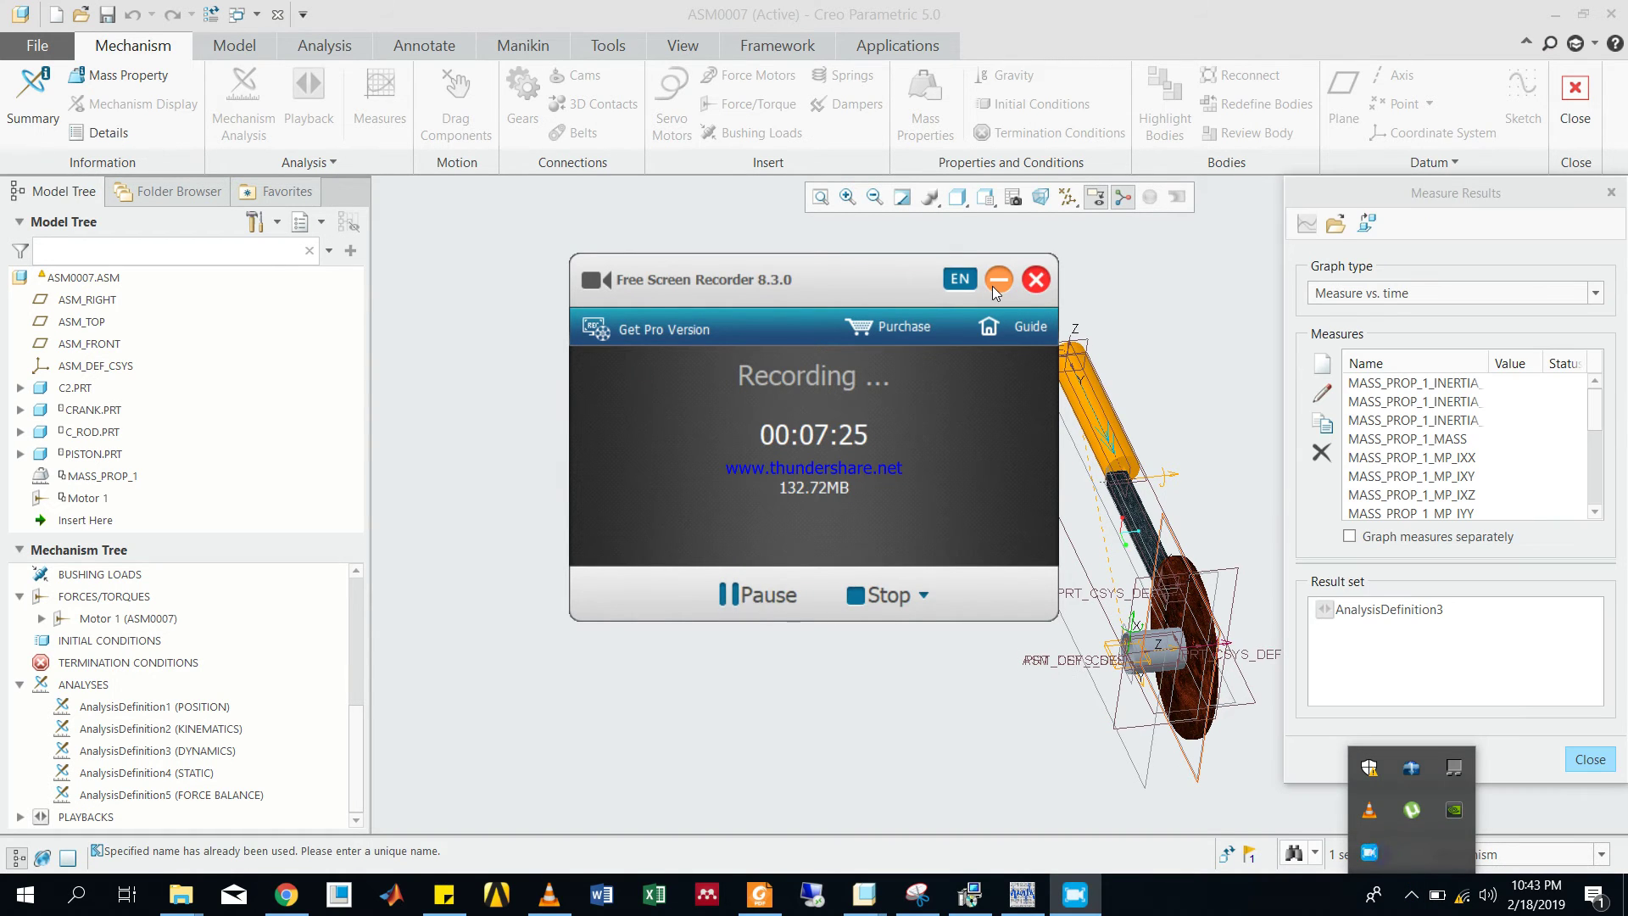
click(992, 286)
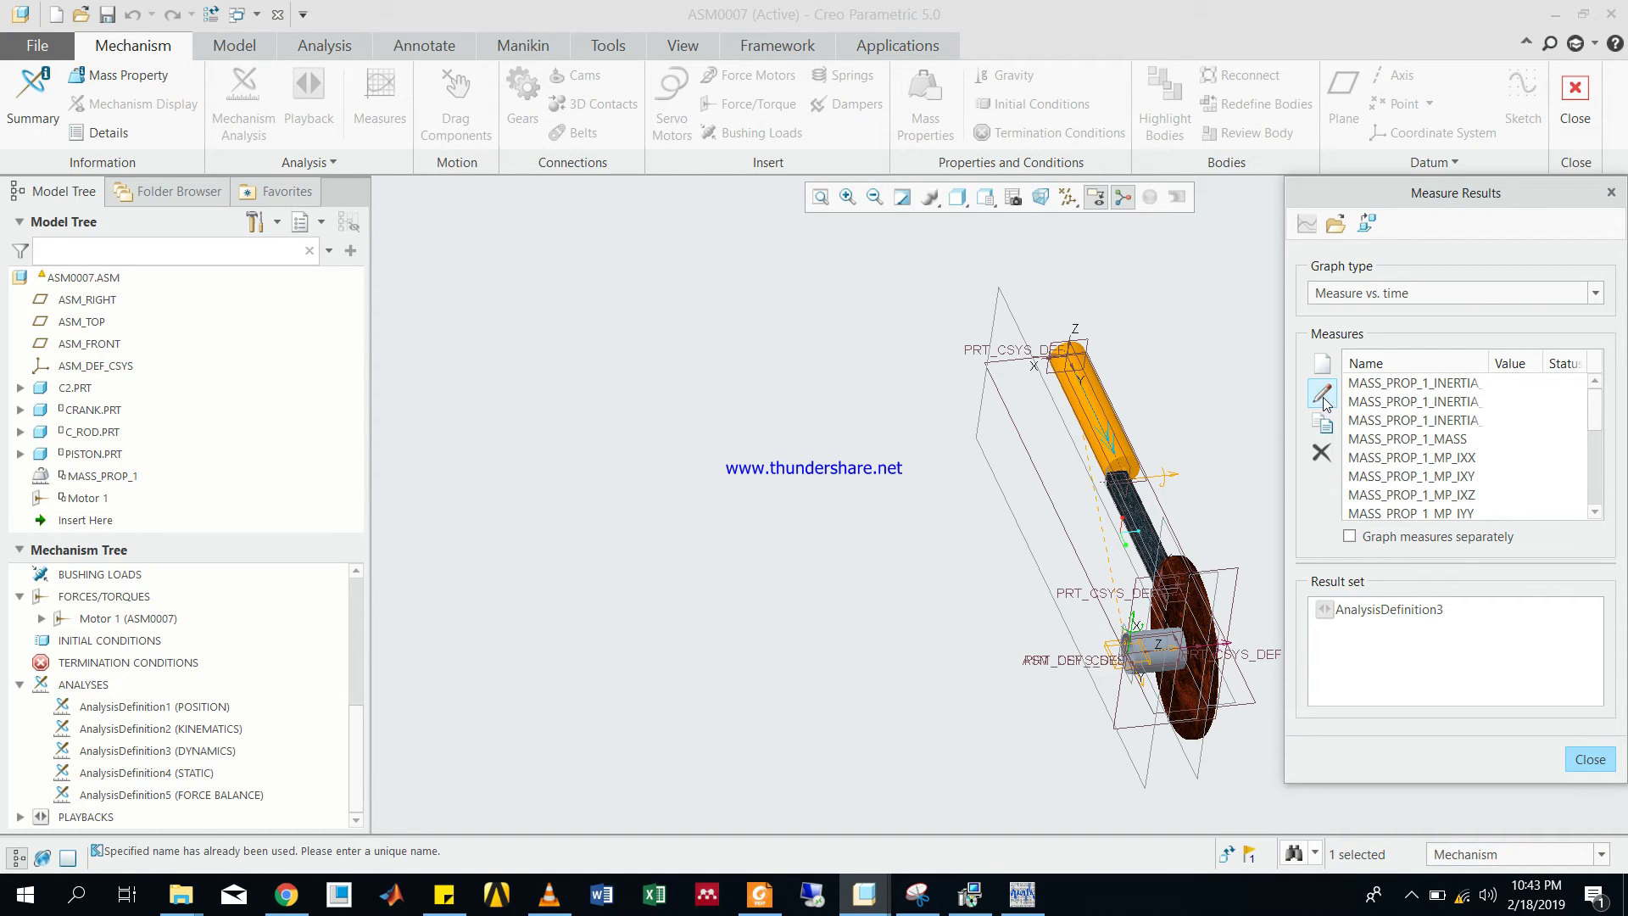
- Try to create a position measure on motion axis Connection_27.axis_2 of the crank shaft and name it "positiofcranck"
click(1315, 370)
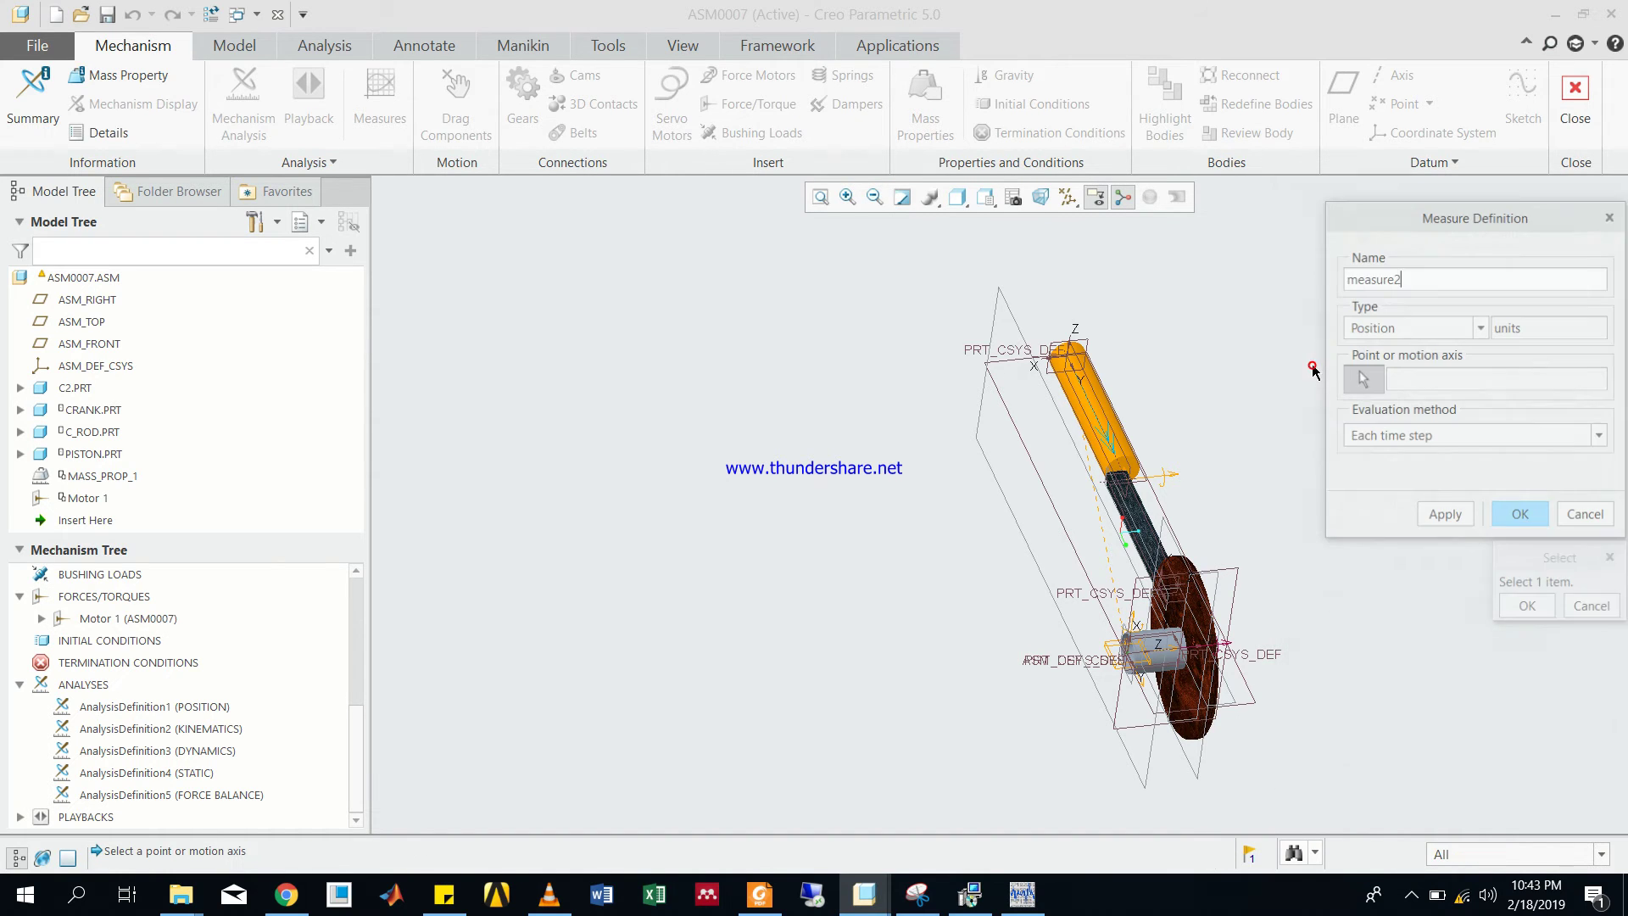
click(1167, 648)
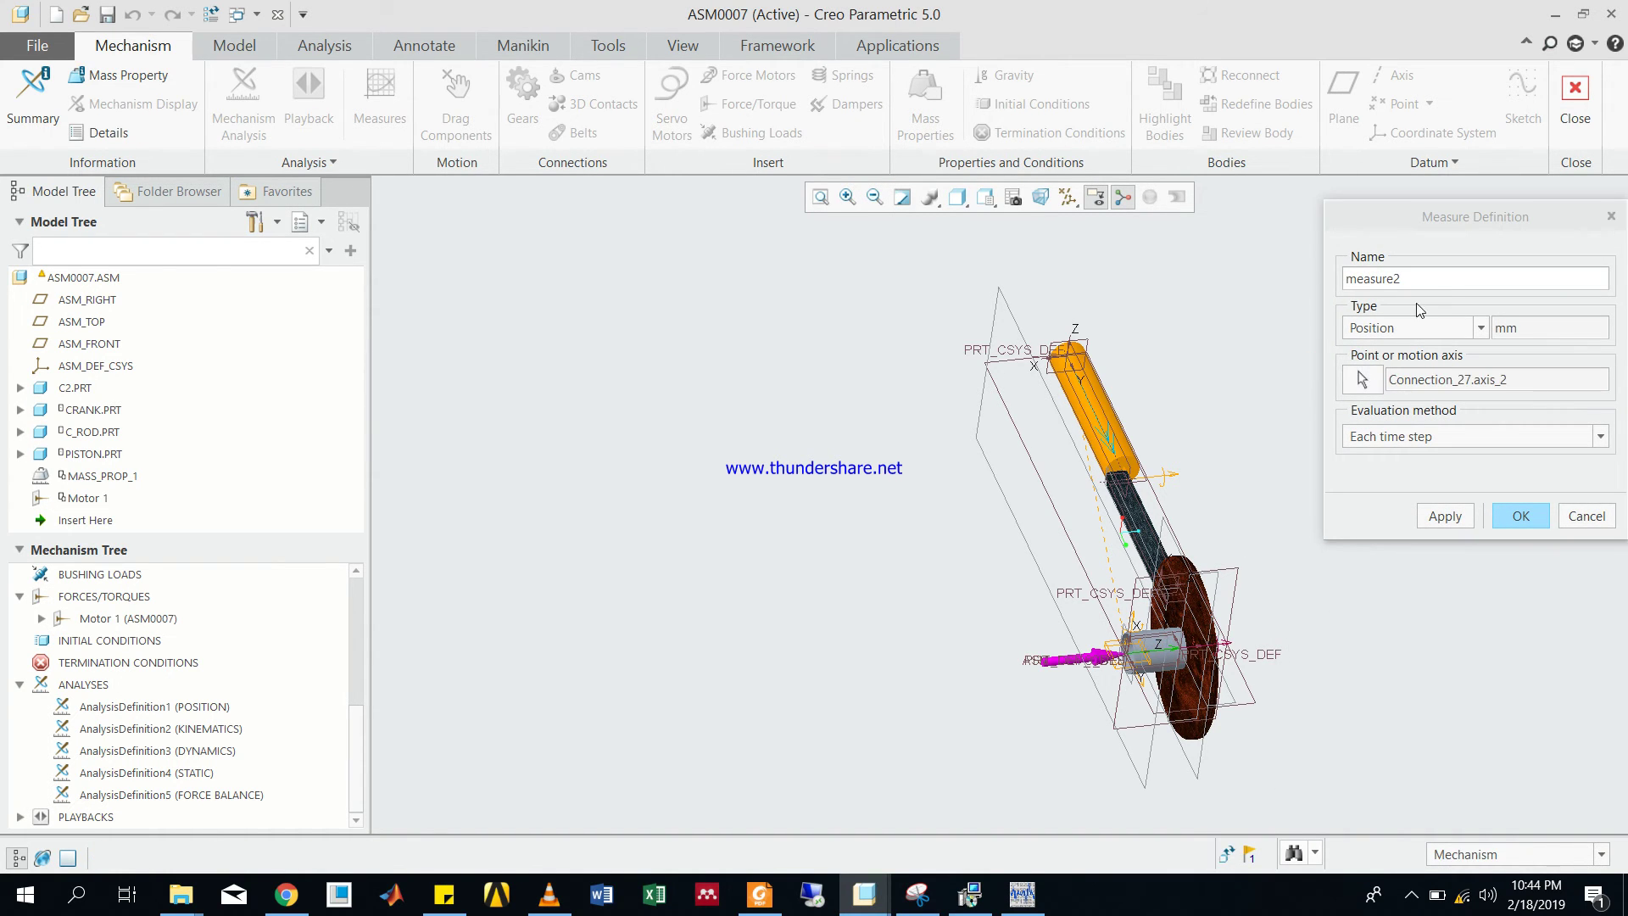
click(1441, 516)
drag(1401, 278, 1295, 282)
text(positiofcranck)
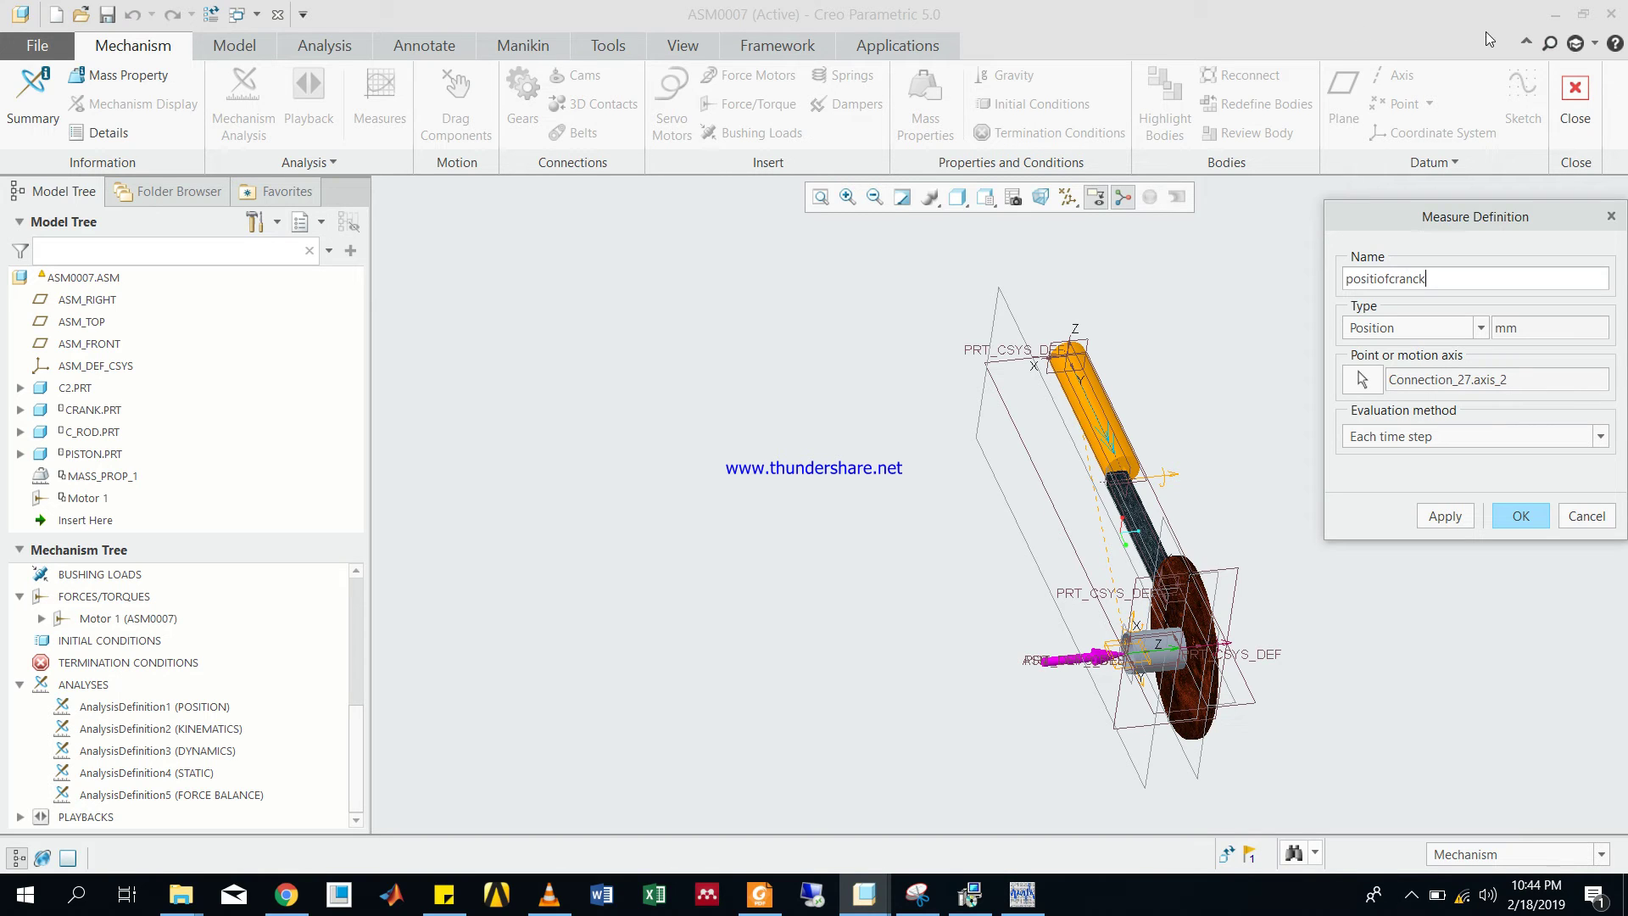
- Try to reselect the position measure's motion axis at the crank shaft and inspect the picked axis from several sides
click(1362, 379)
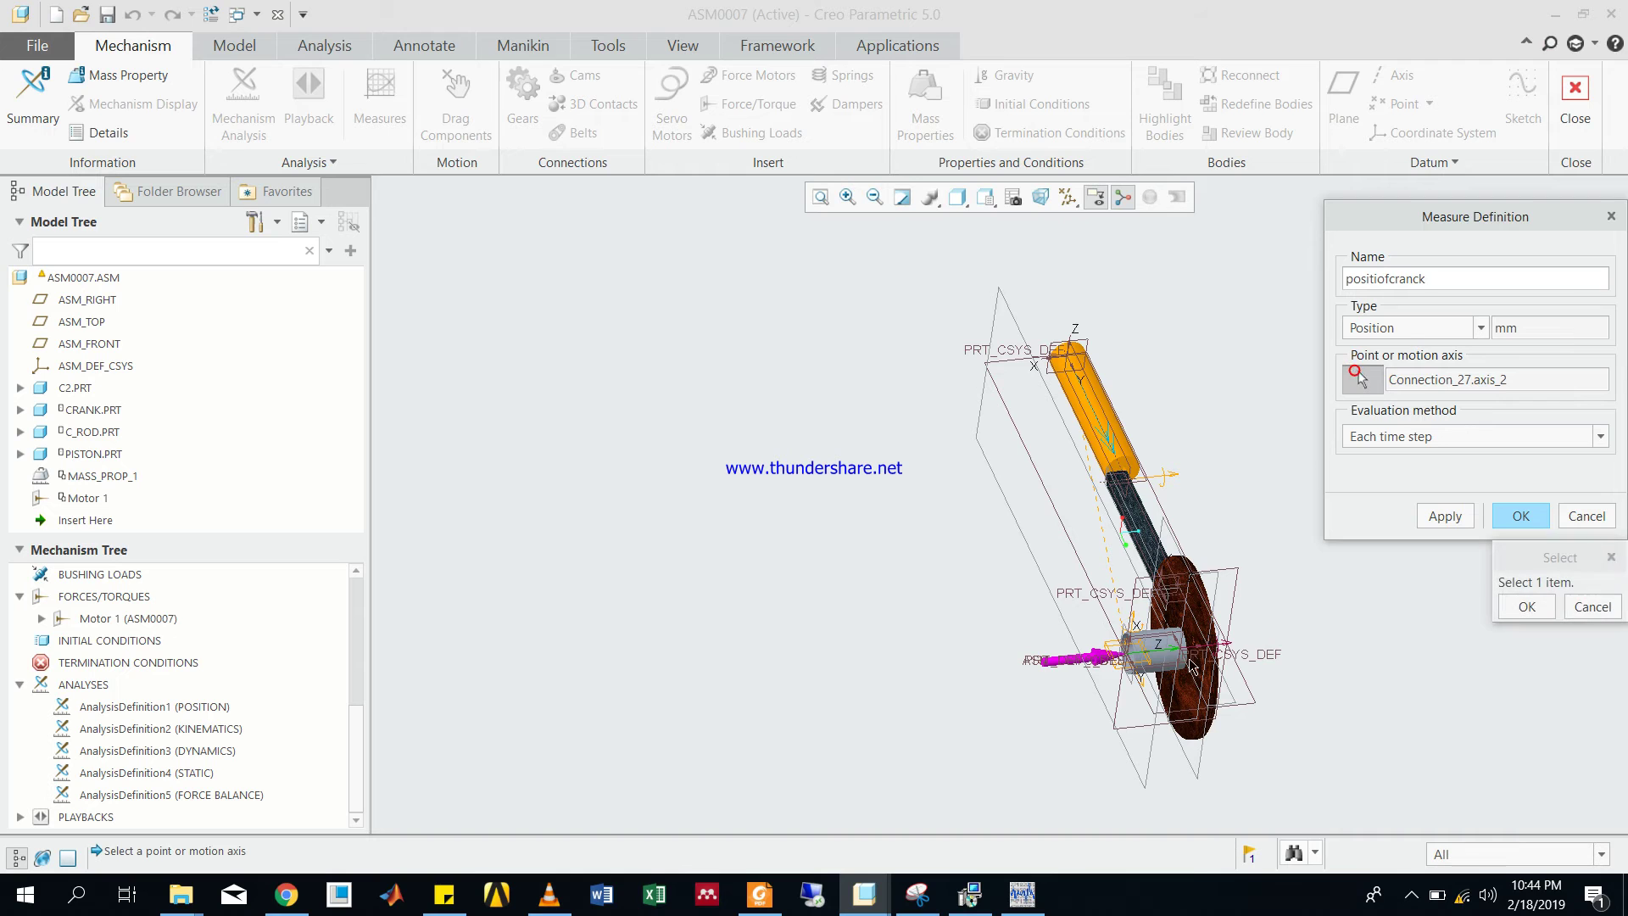
click(1177, 657)
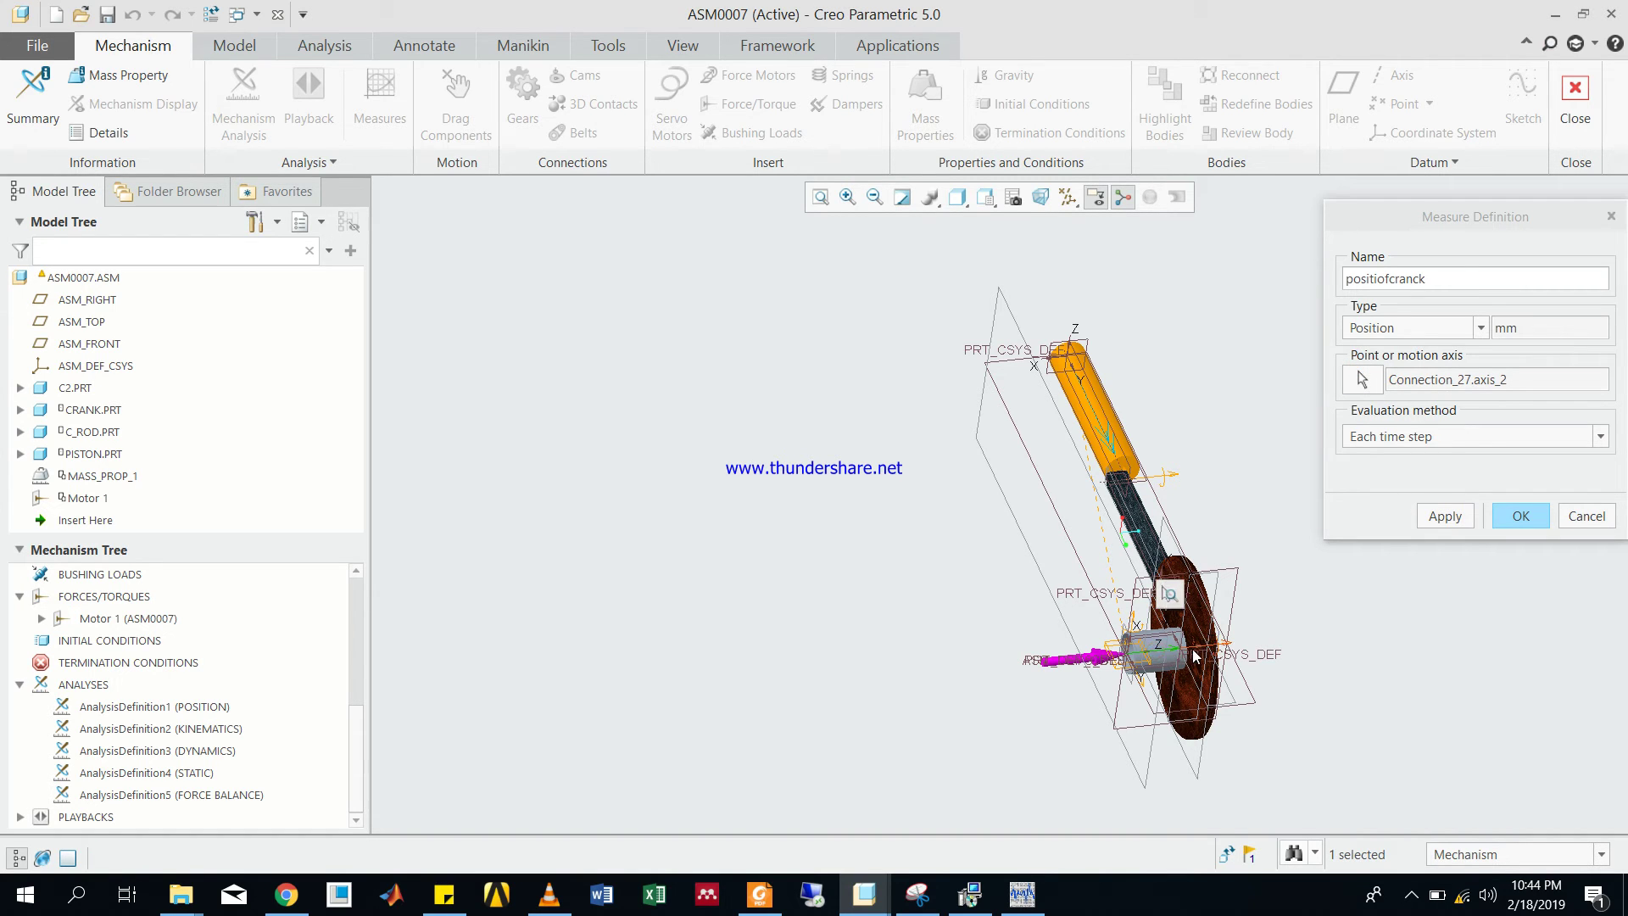
middle_drag(1315, 668, 1072, 660)
scroll(1073, 660, down, 3)
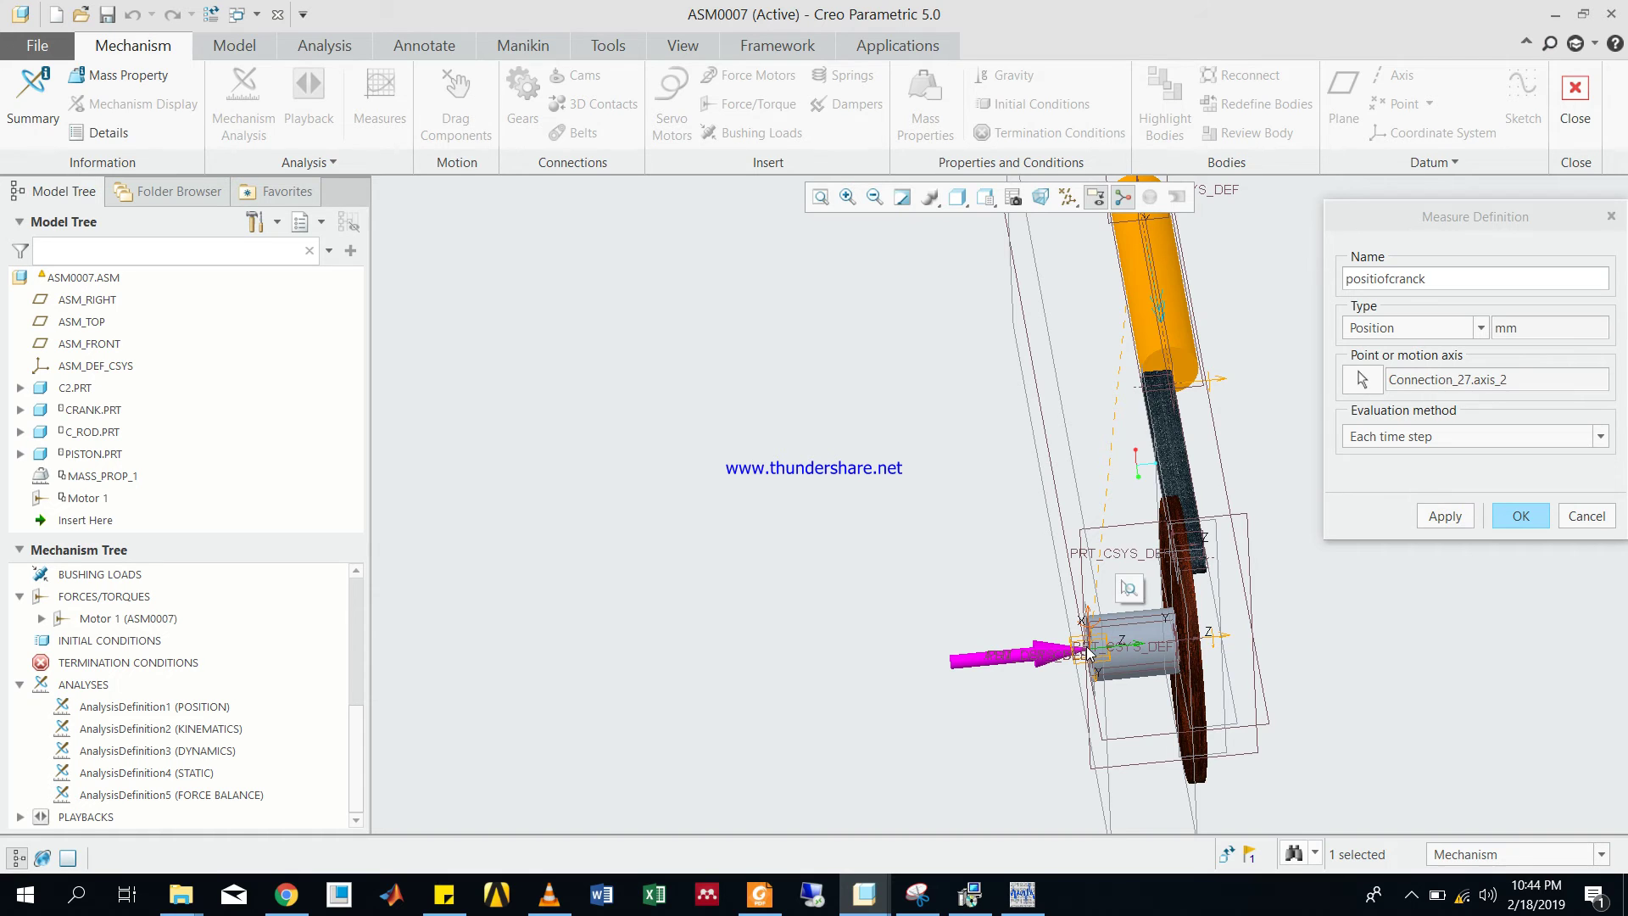
middle_drag(1093, 653, 1113, 598)
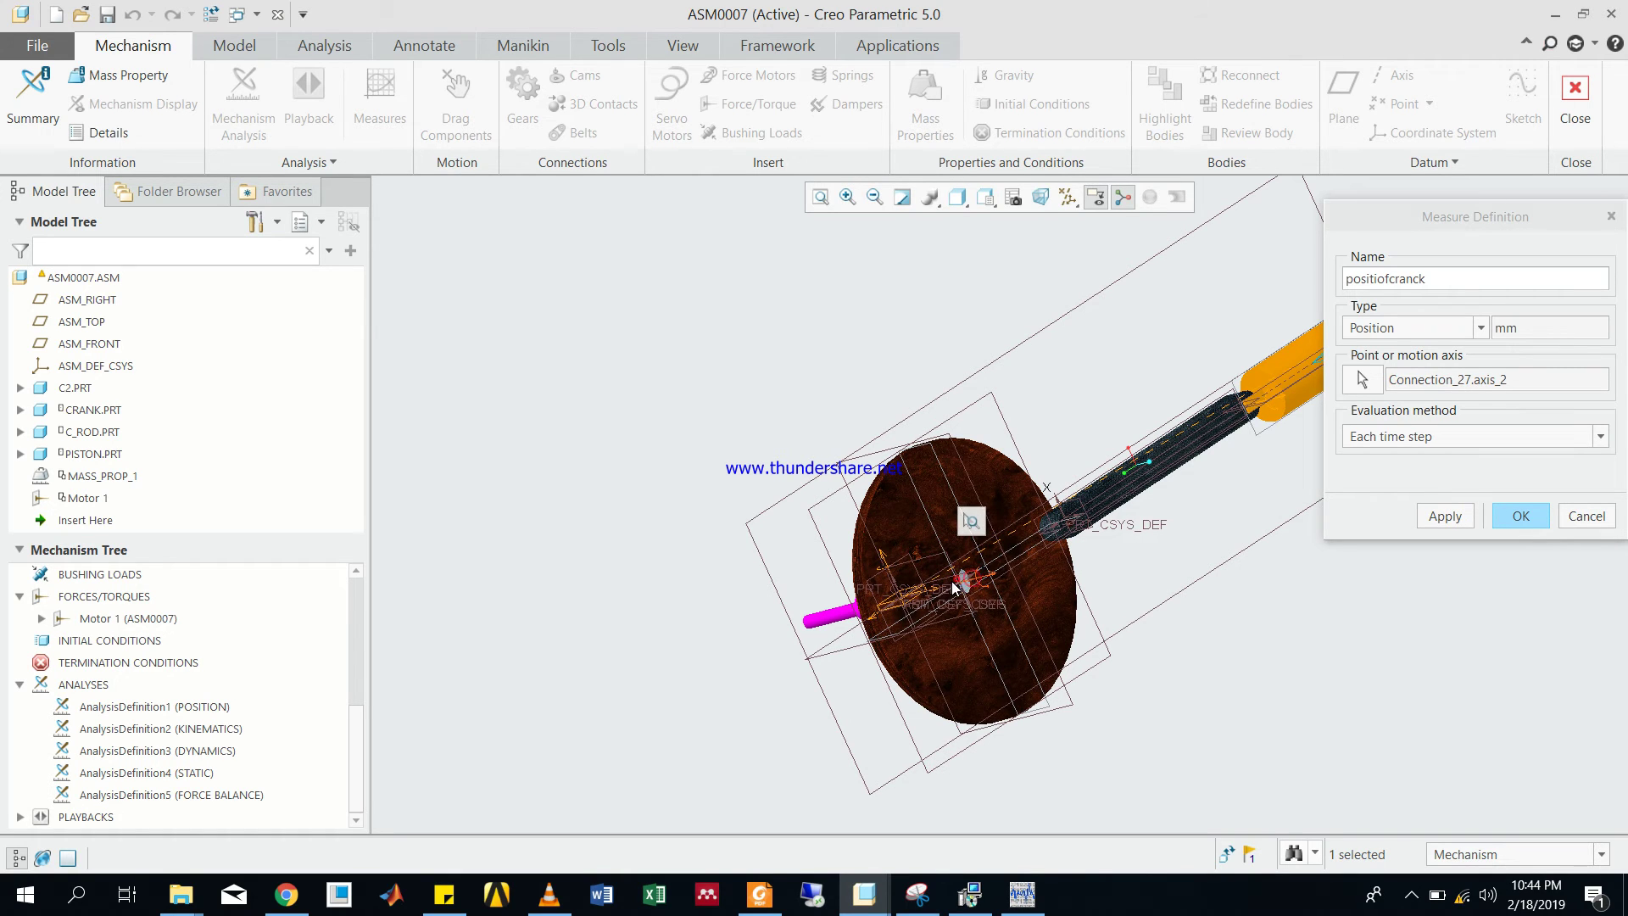
middle_drag(951, 582, 1097, 614)
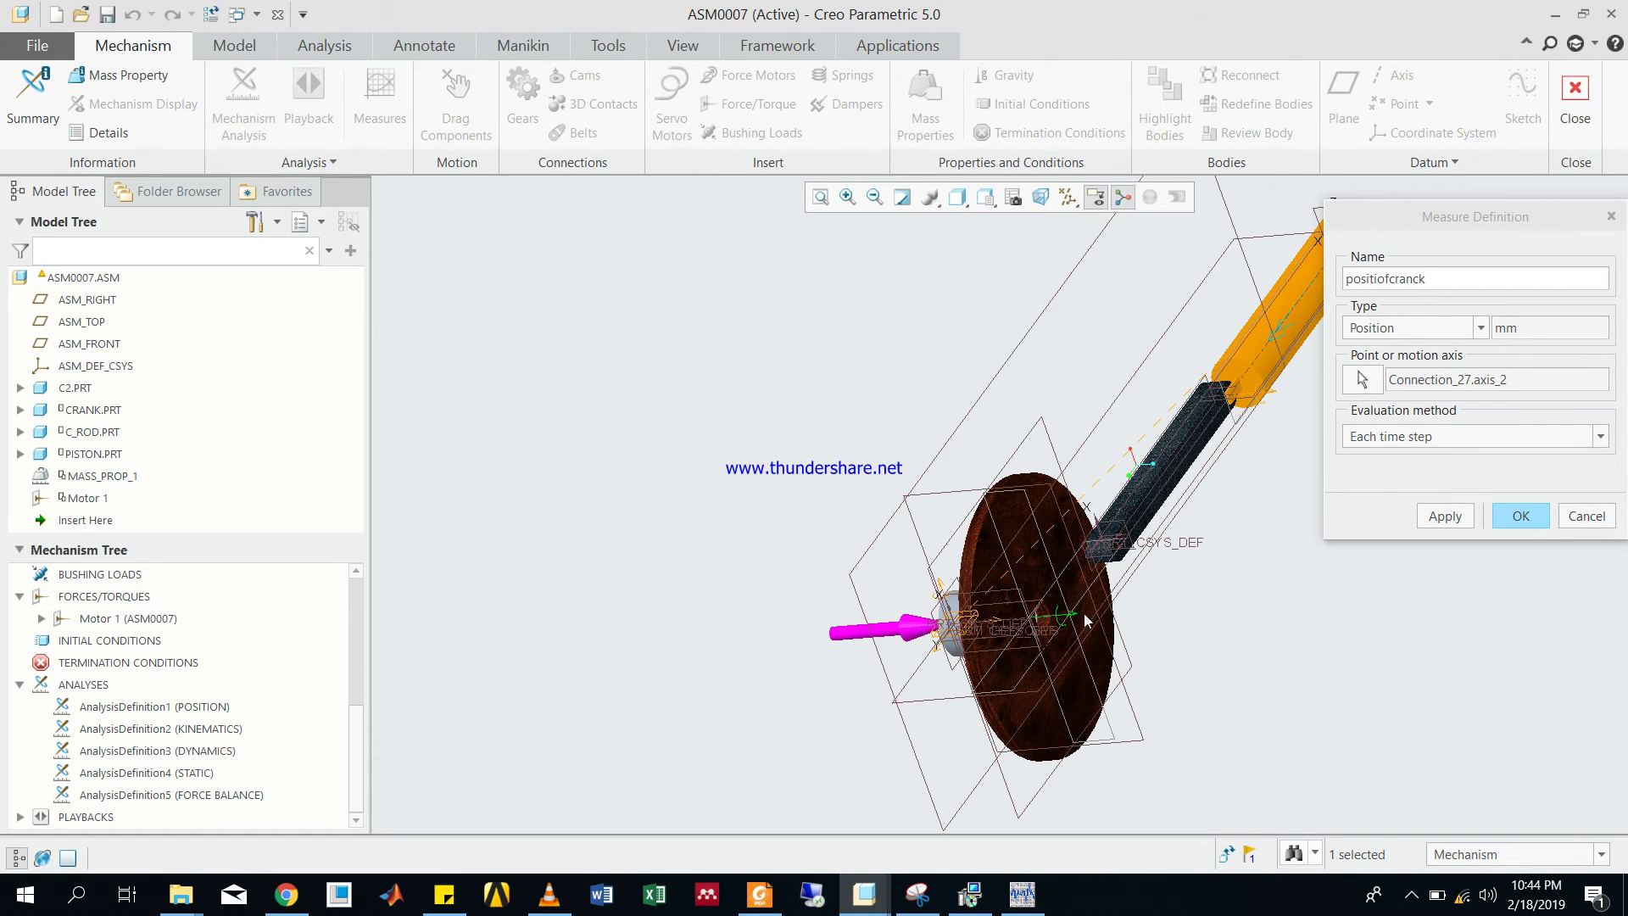
click(1412, 897)
click(1362, 853)
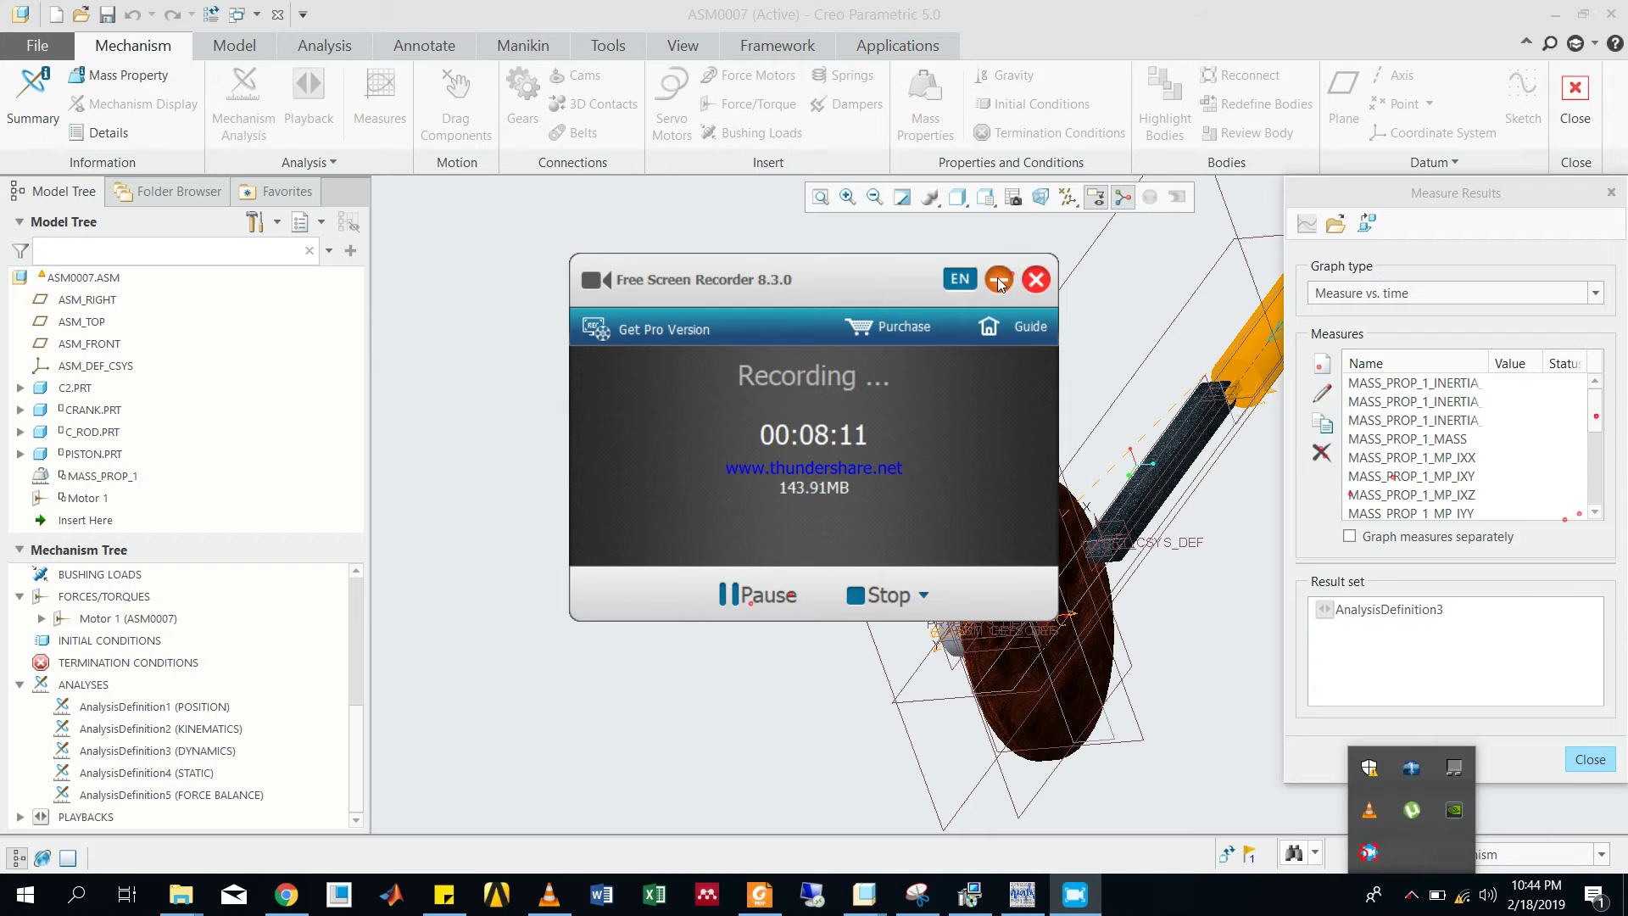
click(1435, 343)
- Create a position measure named "posofcranck" on the crank's rotational motion axis Connection_2.axis_1, and finish the measure definitions
click(1325, 366)
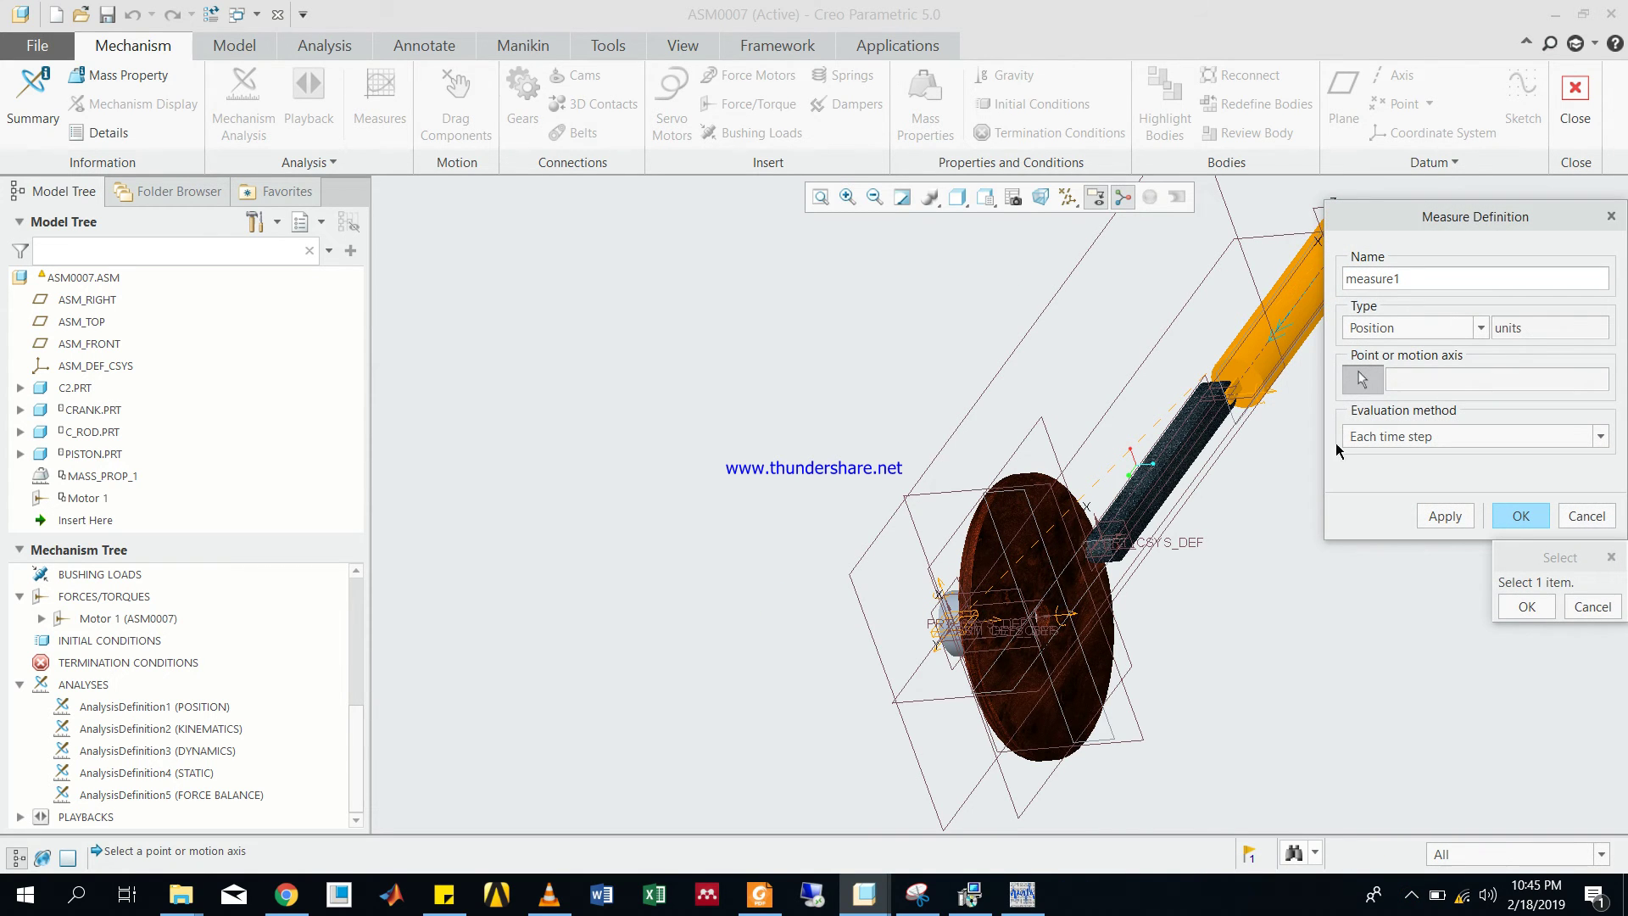
click(1072, 623)
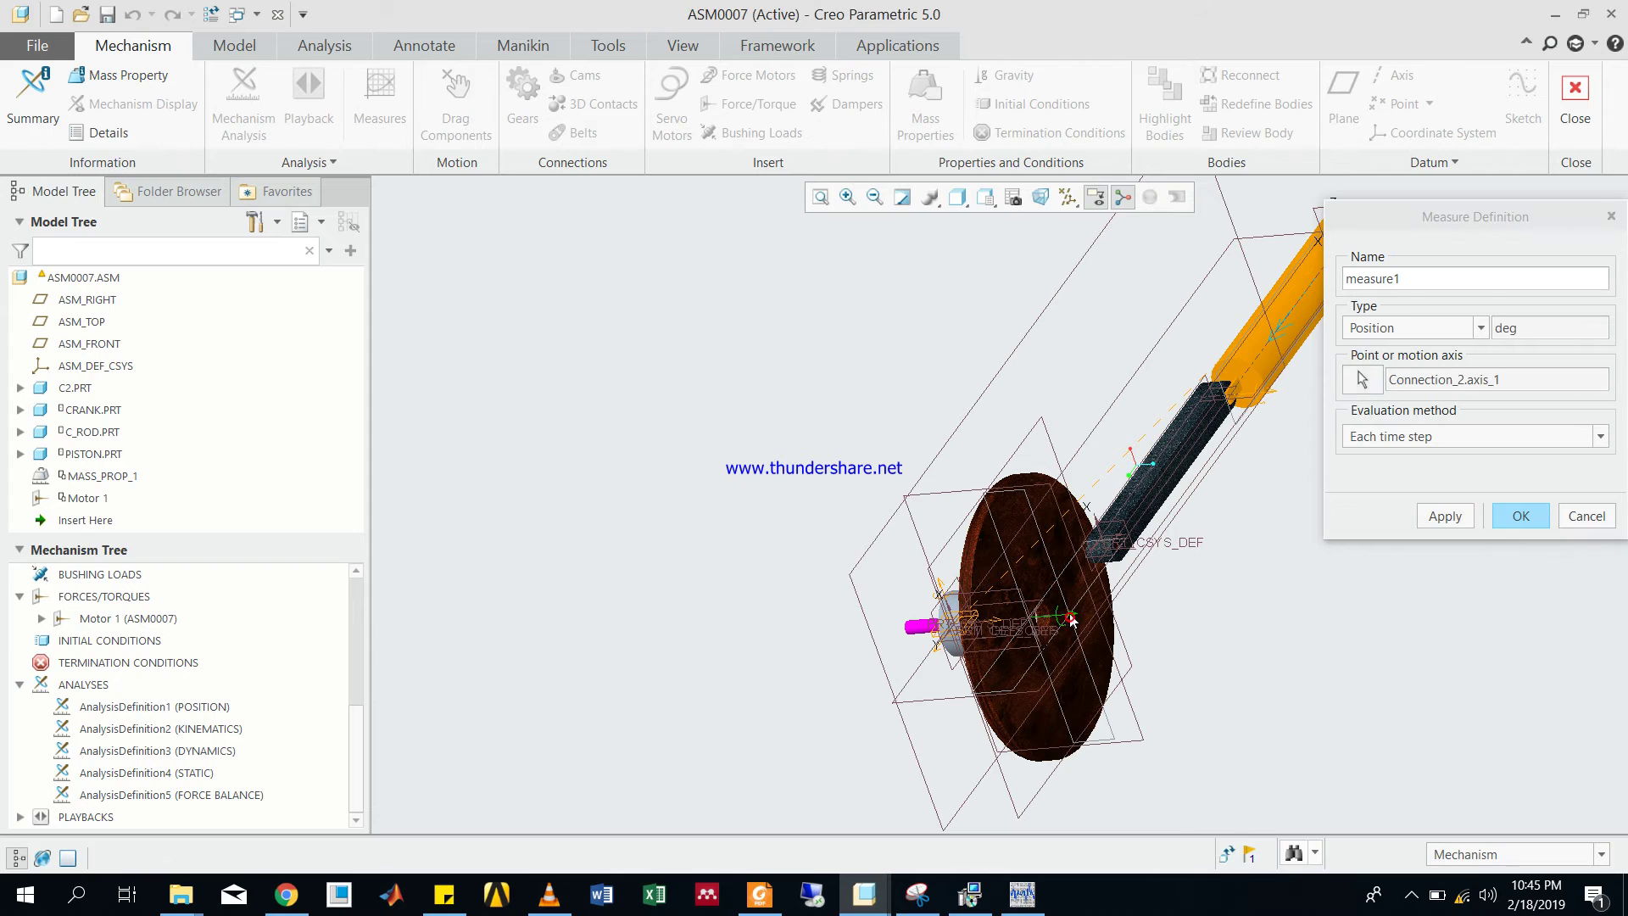
double_click(1429, 278)
text(posofcranck)
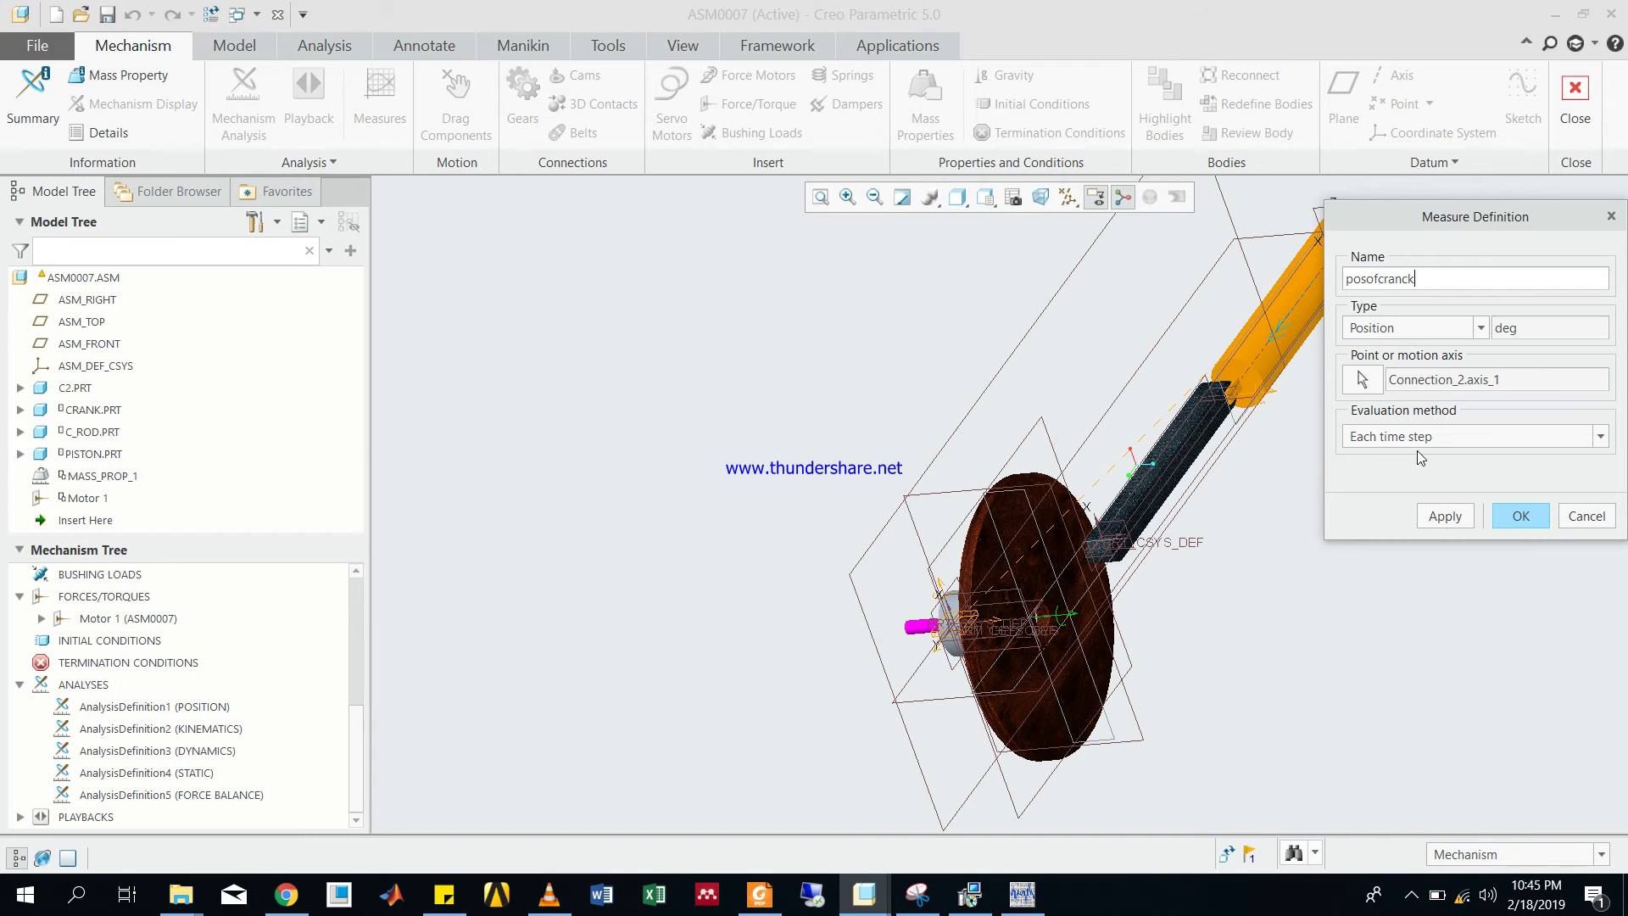
click(1526, 519)
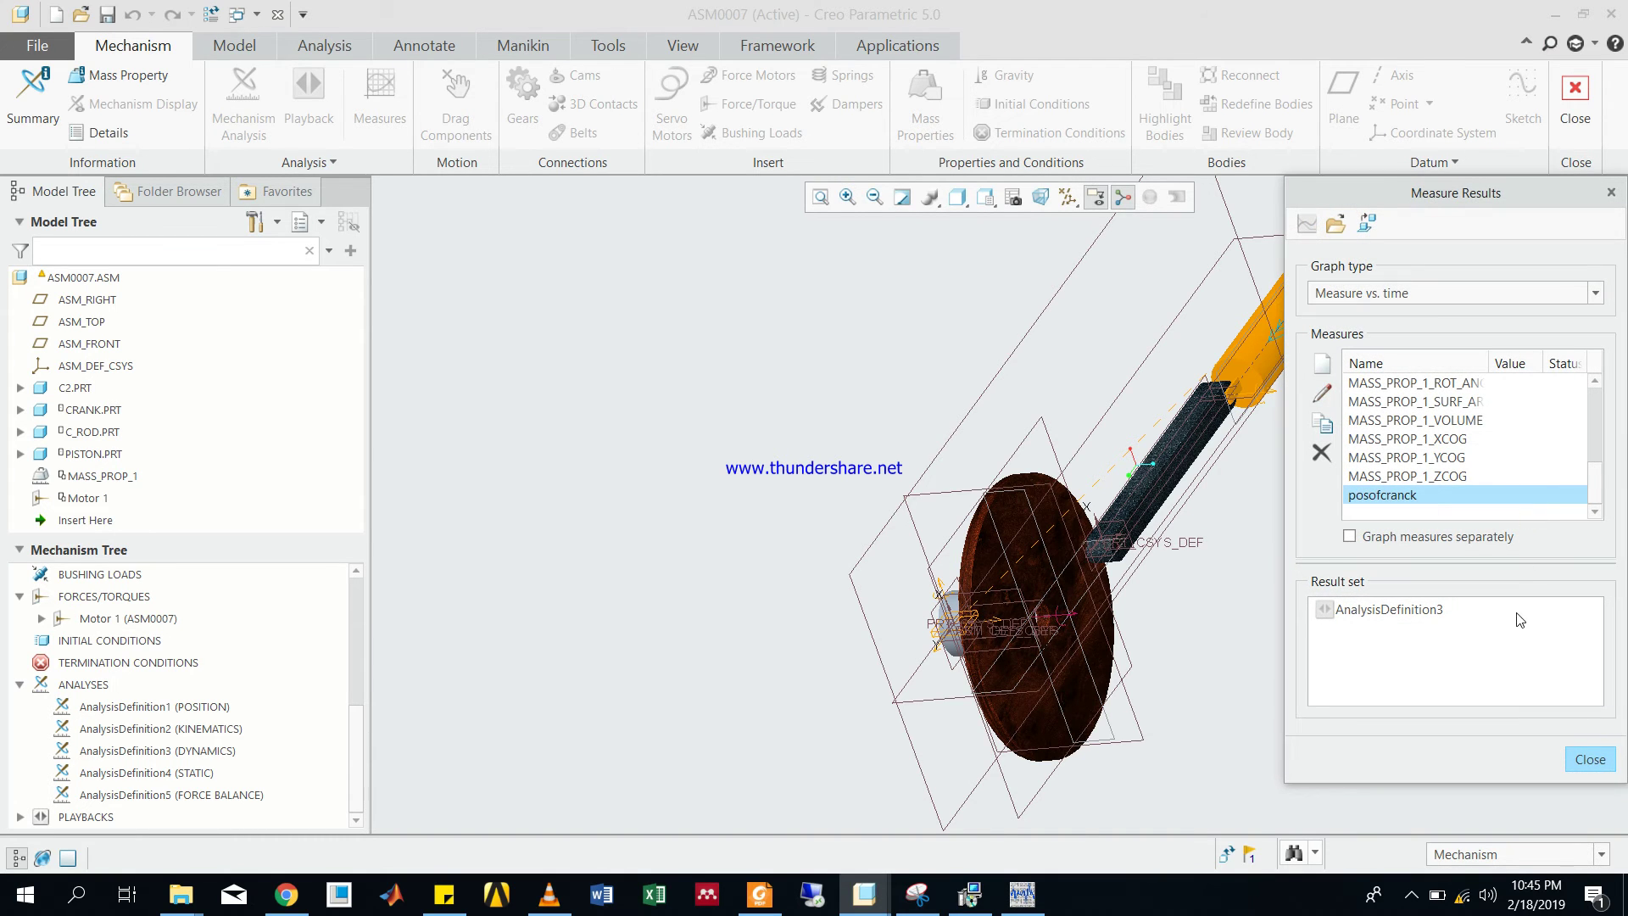
click(1590, 759)
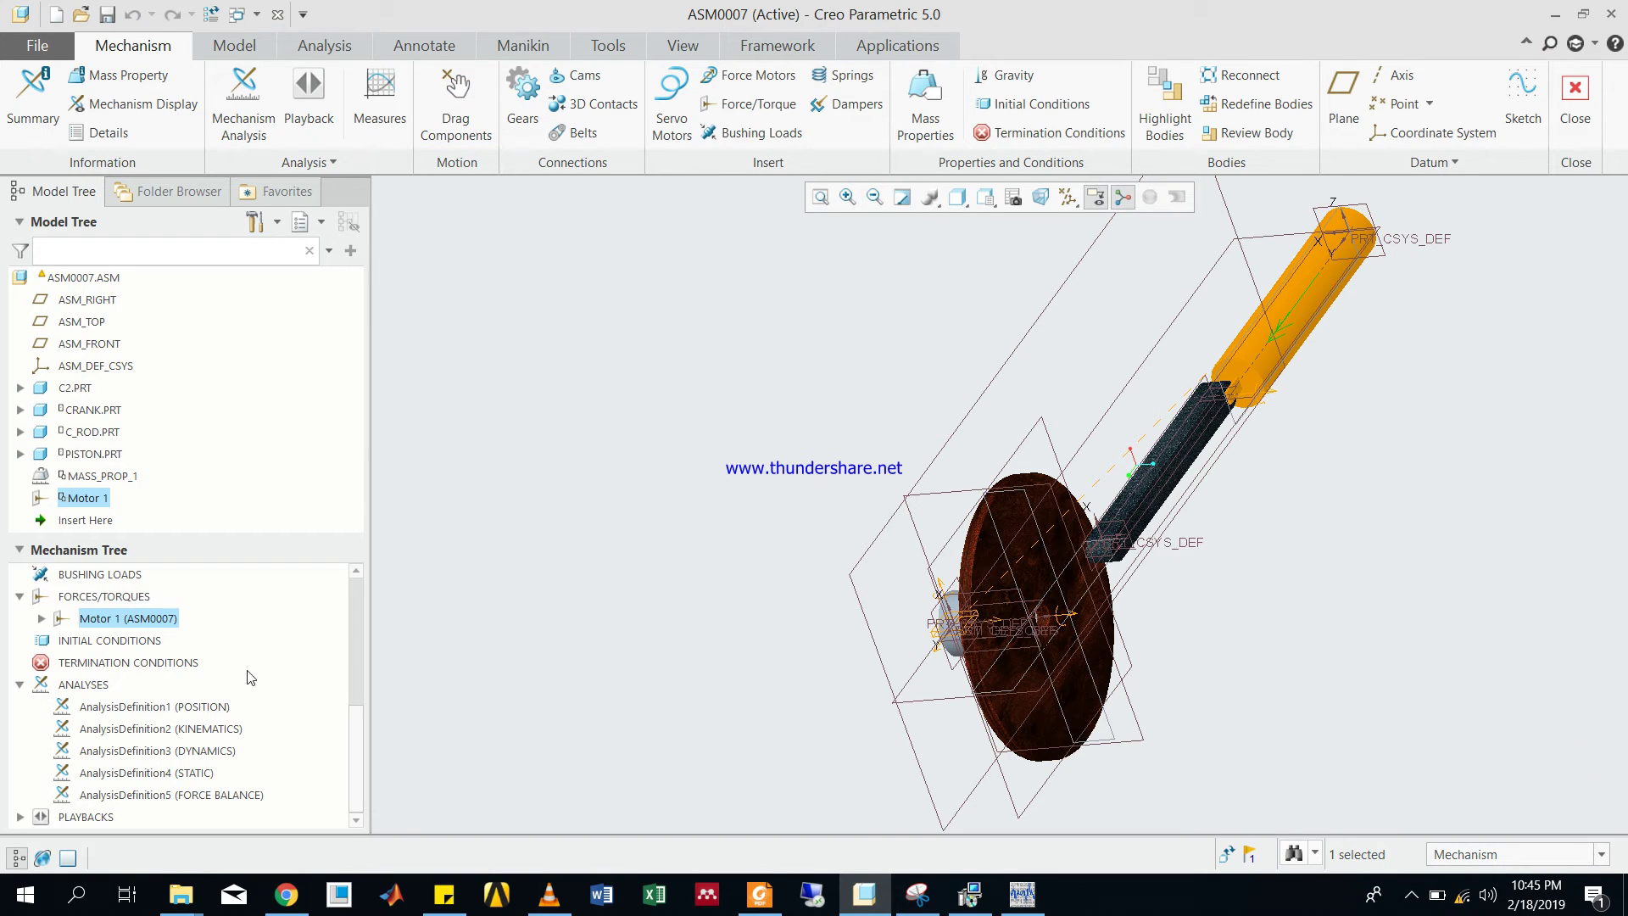
- Edit the definition of Motor 1 and set its torque function type to Table
right_click(155, 621)
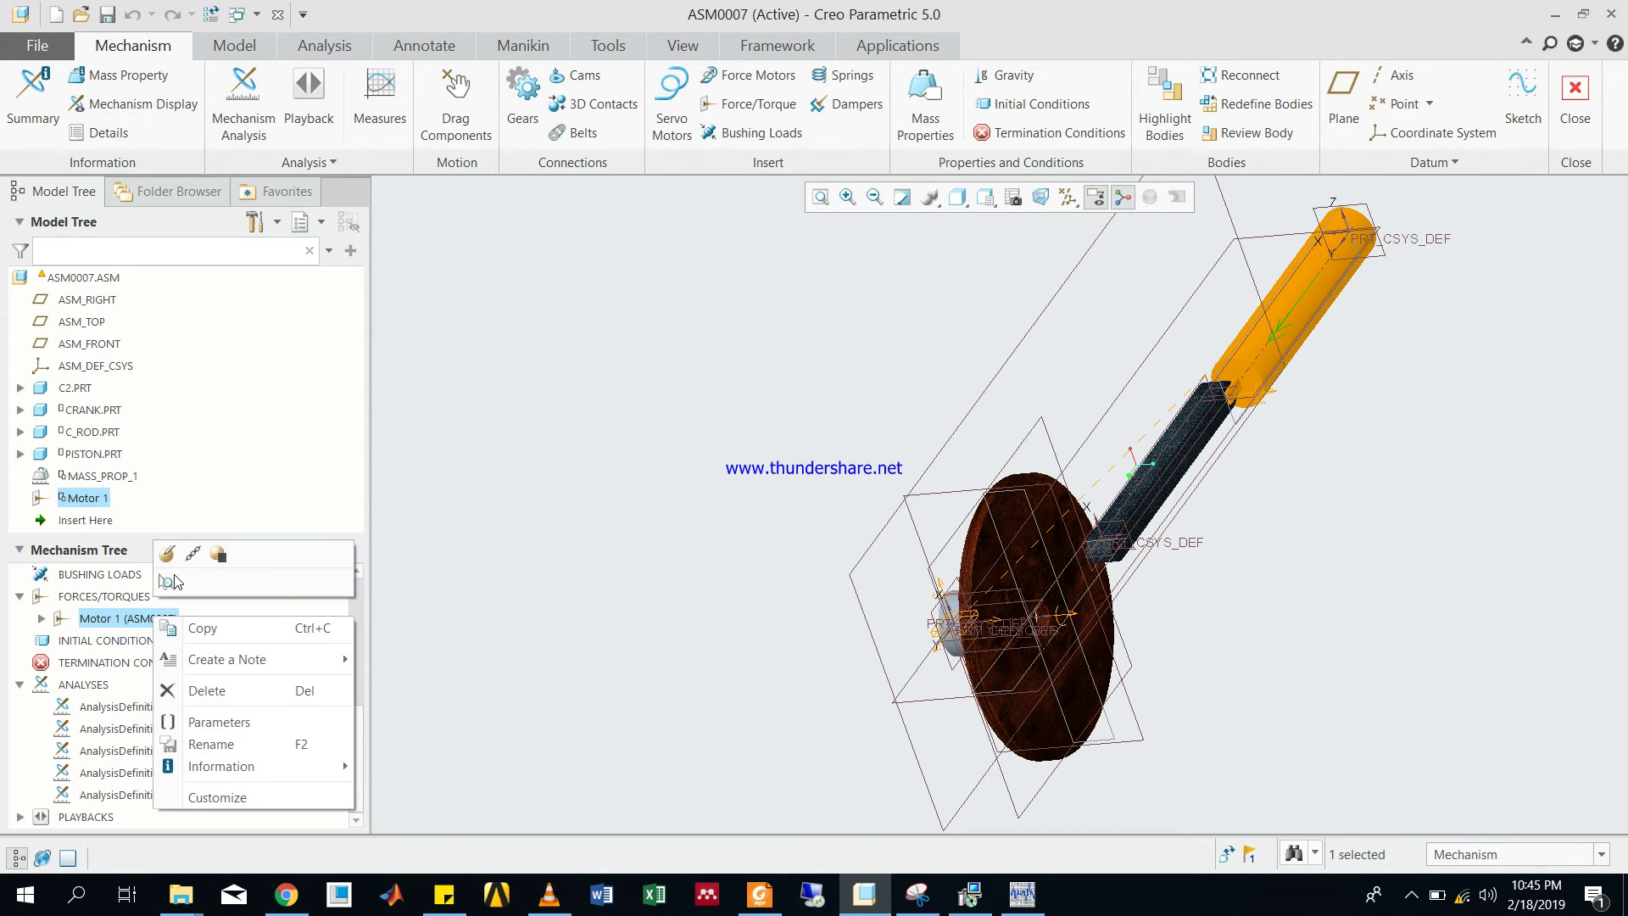
click(167, 553)
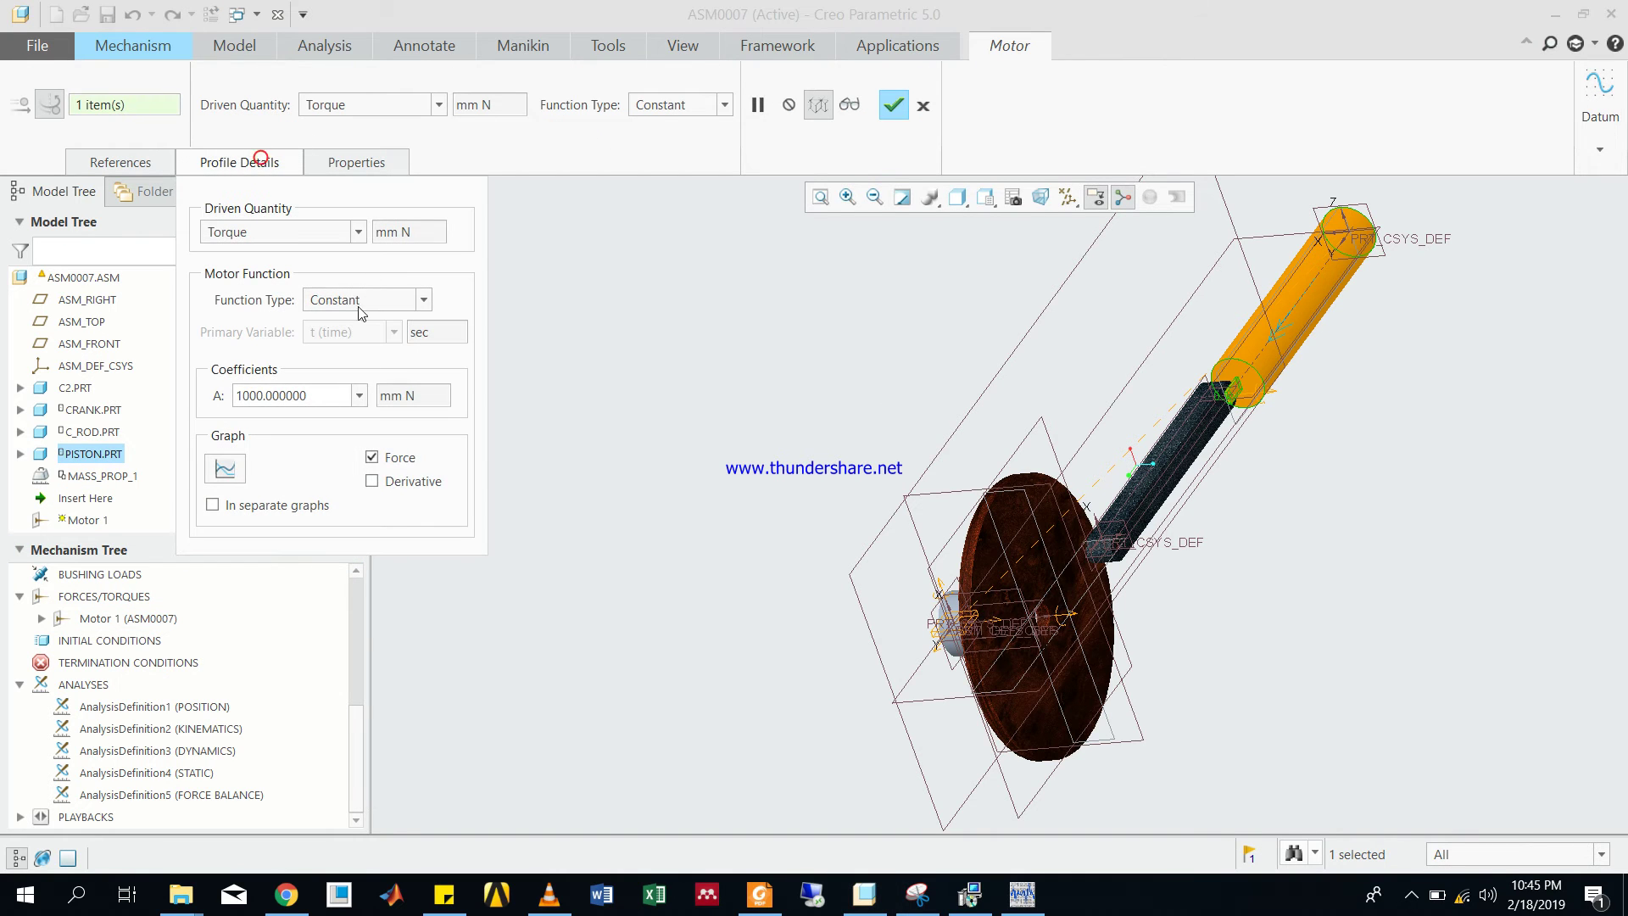
click(423, 299)
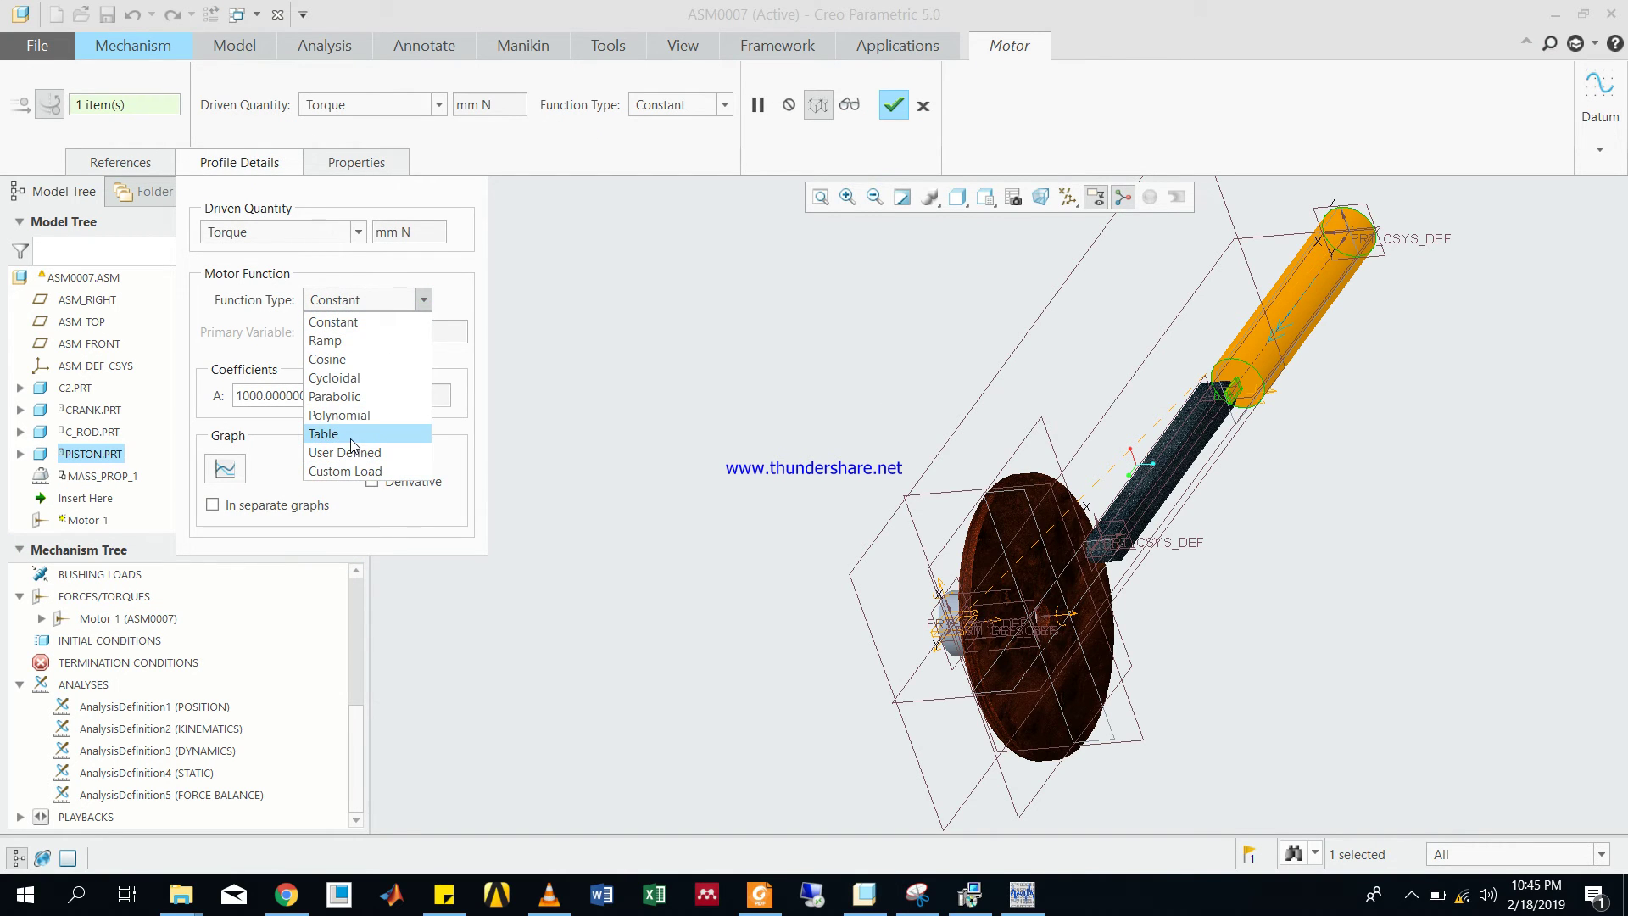
click(352, 434)
- Load the torque table from New Text Document (3).txt on the Desktop, showing all file types, and plot the motor's torque profile
click(235, 674)
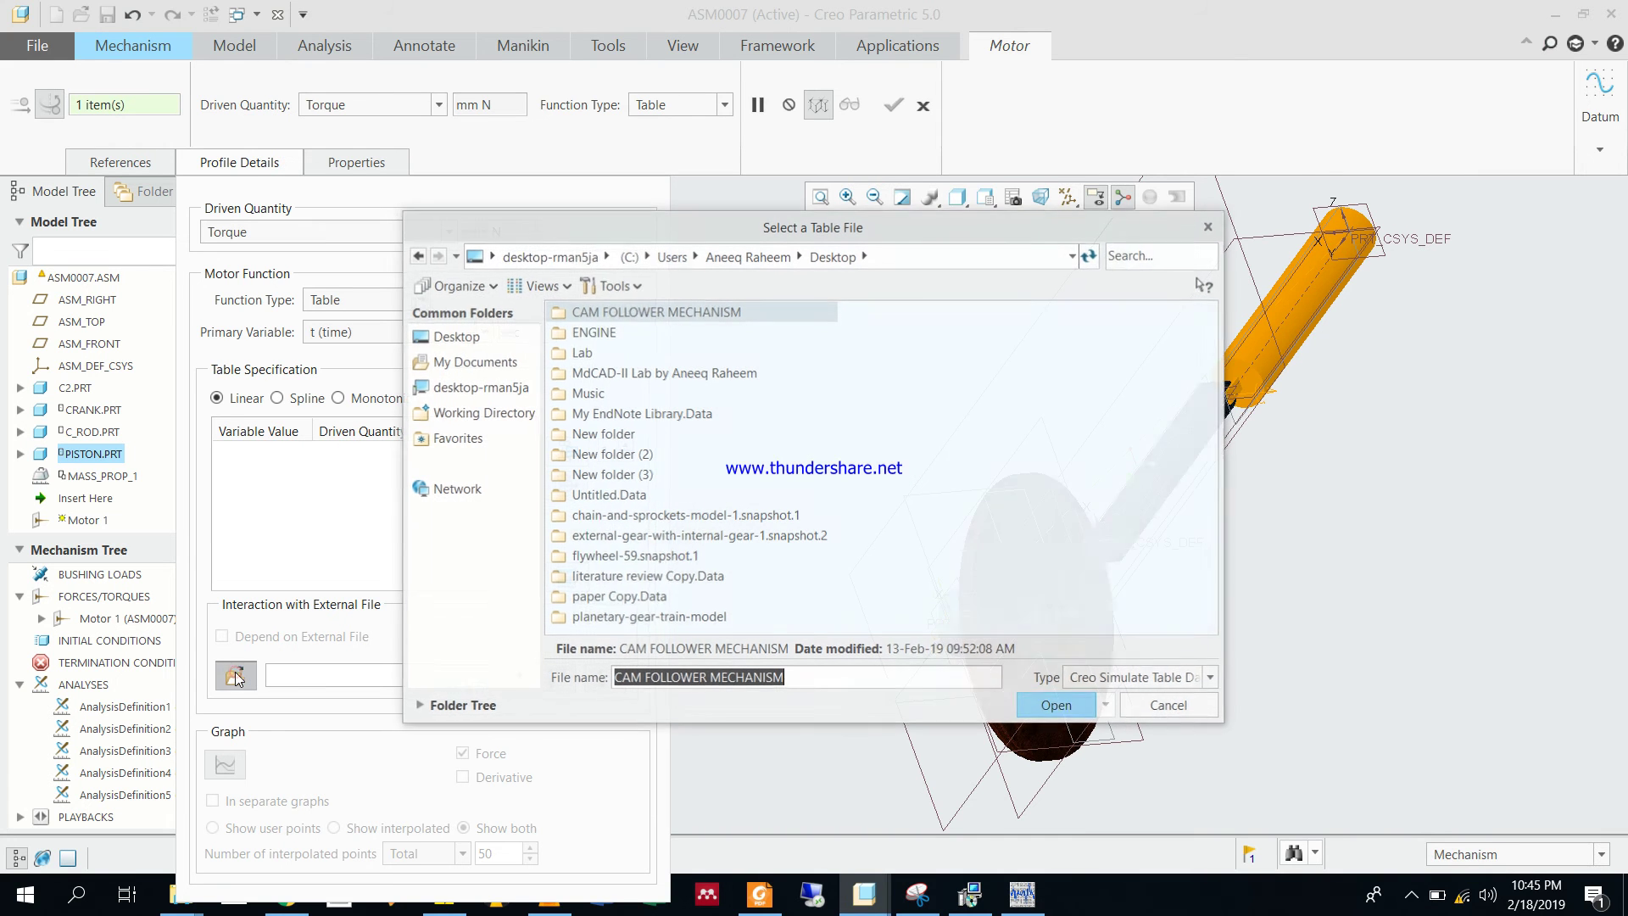
click(455, 337)
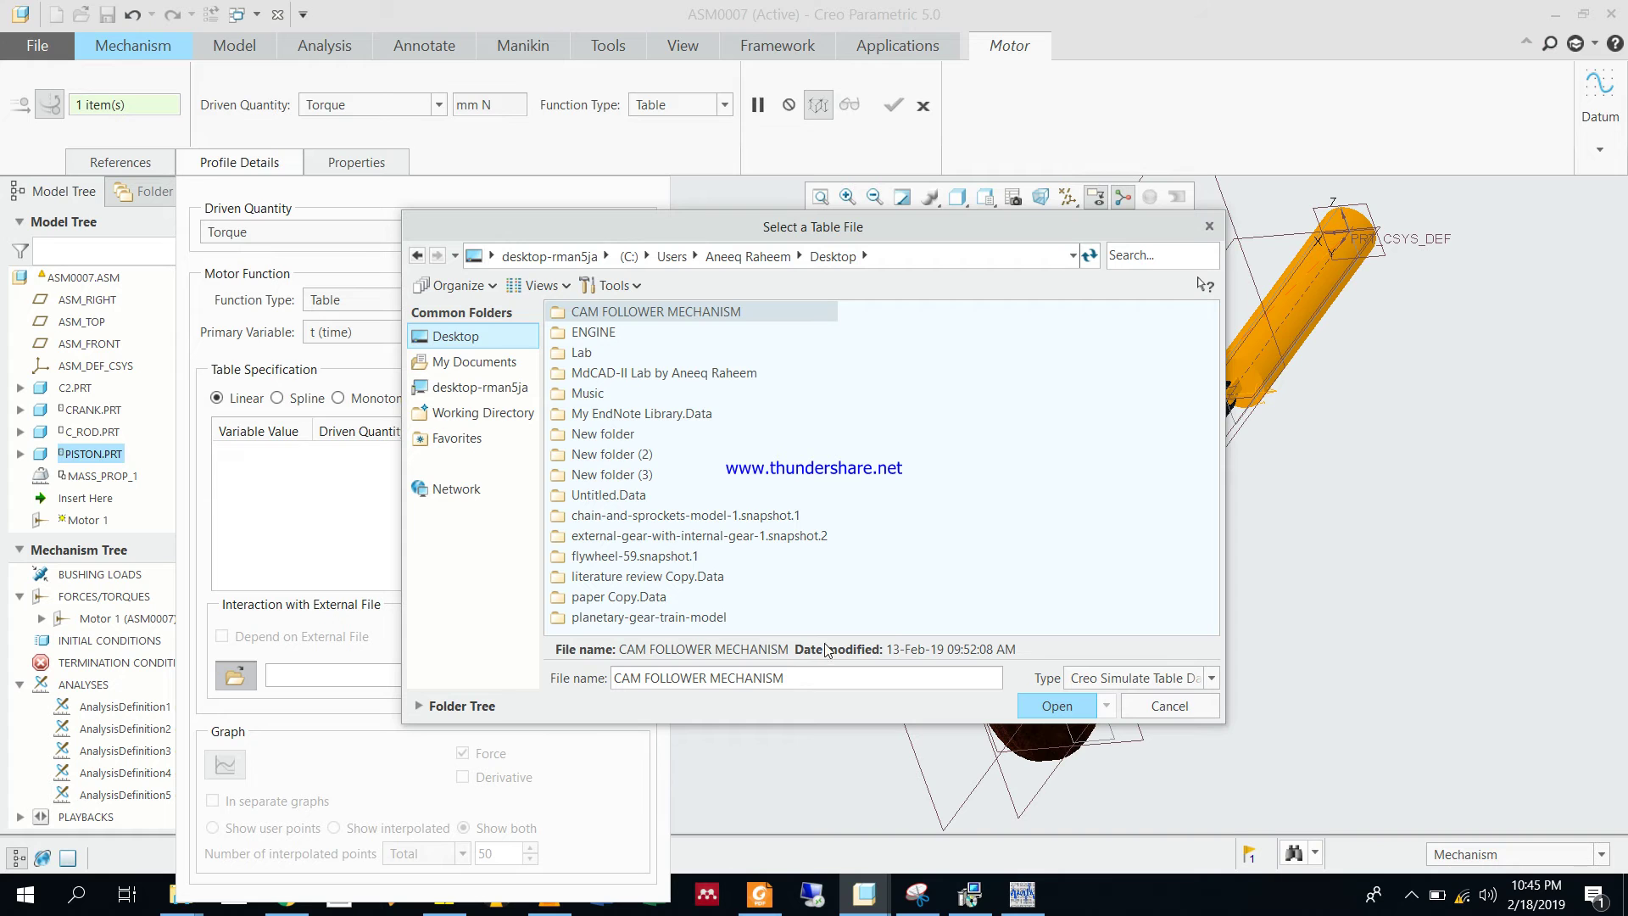
click(1136, 676)
click(1153, 712)
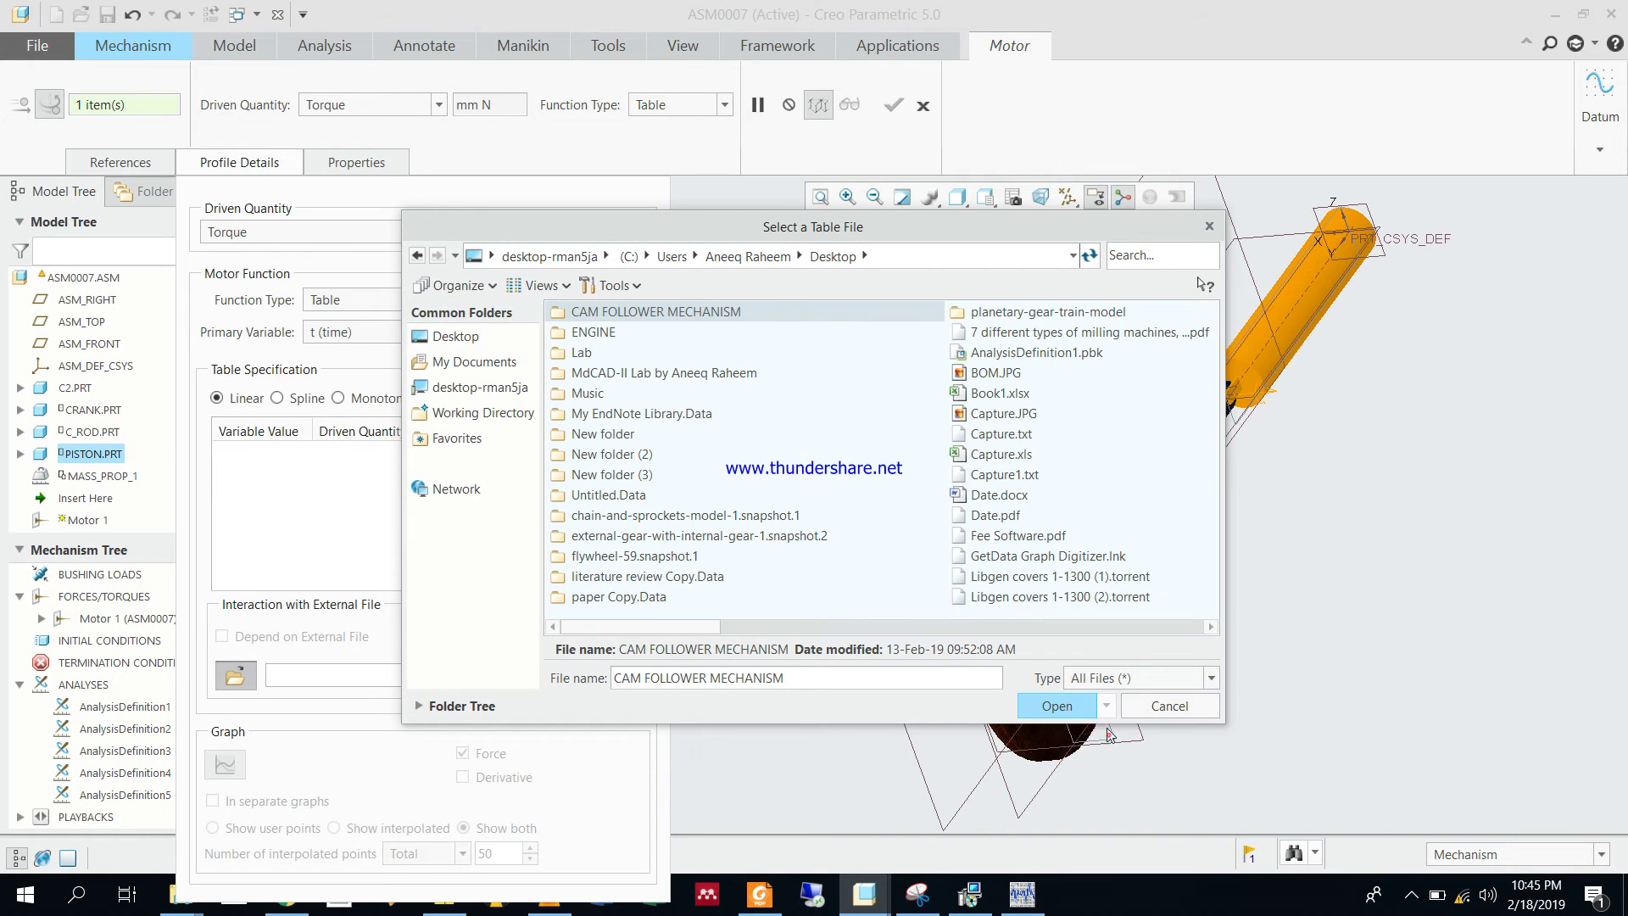
click(727, 626)
click(1026, 626)
click(810, 627)
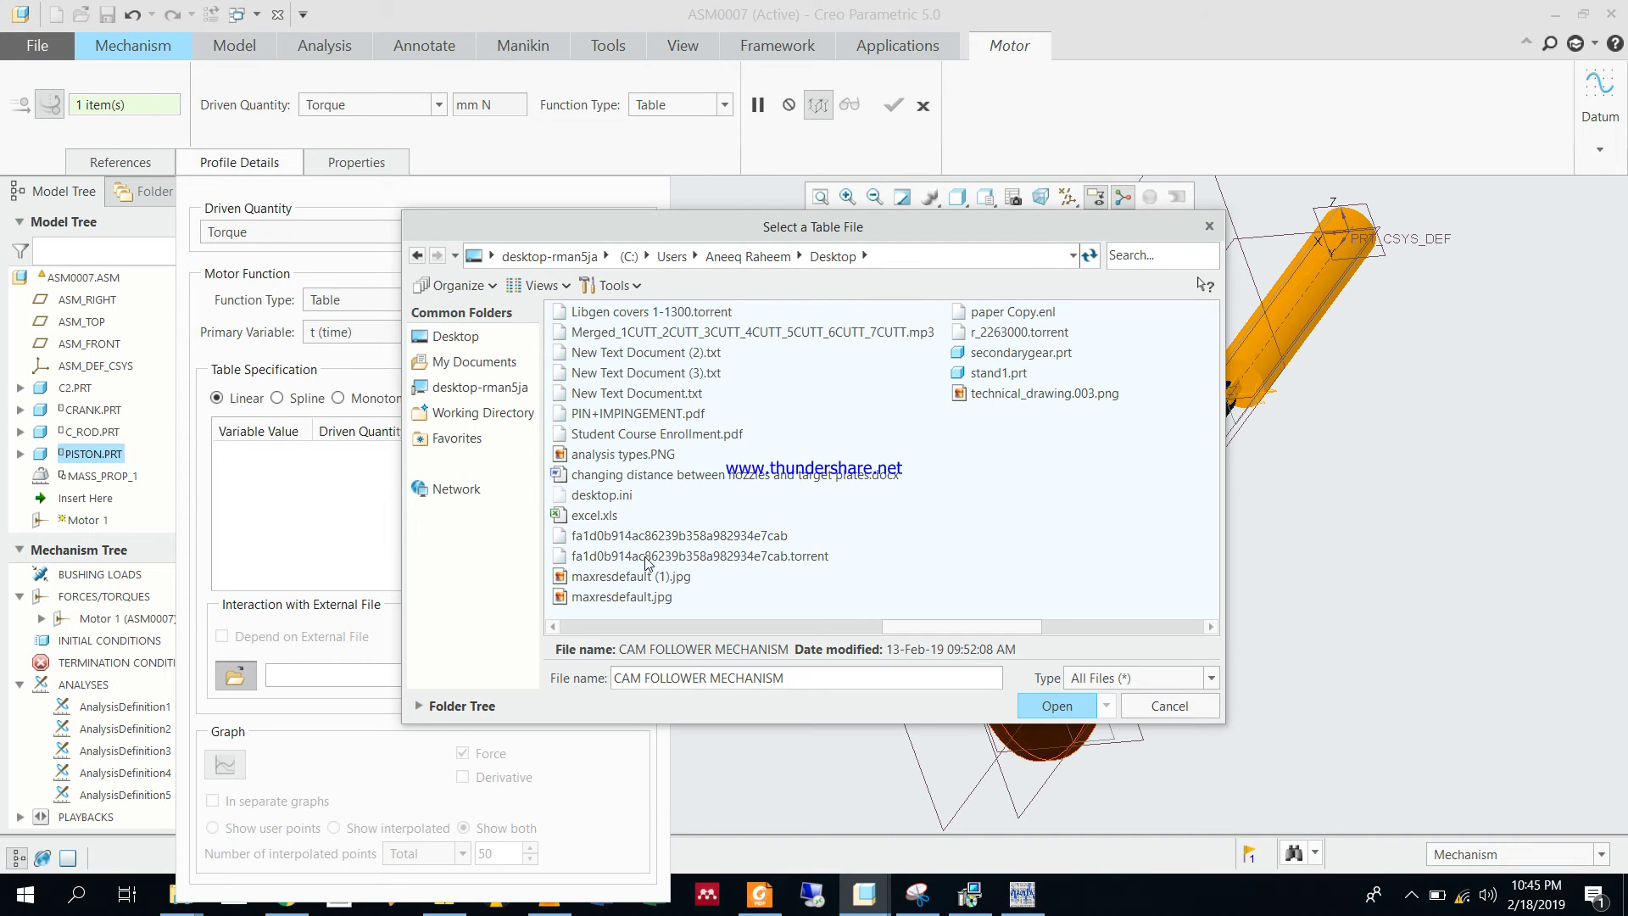
double_click(685, 373)
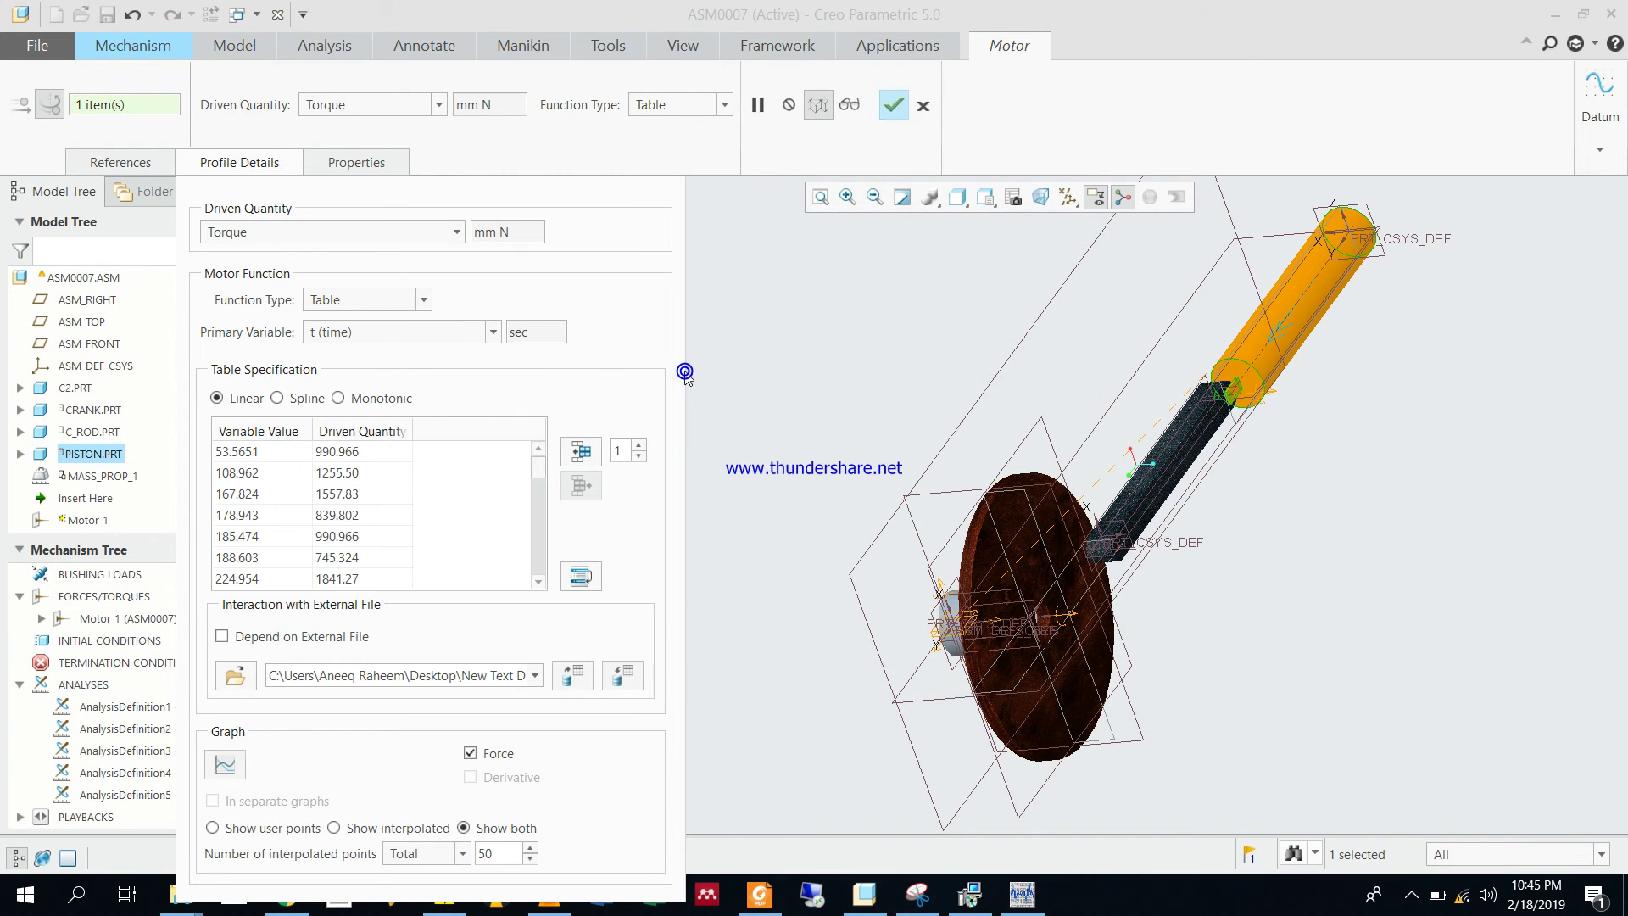
click(225, 765)
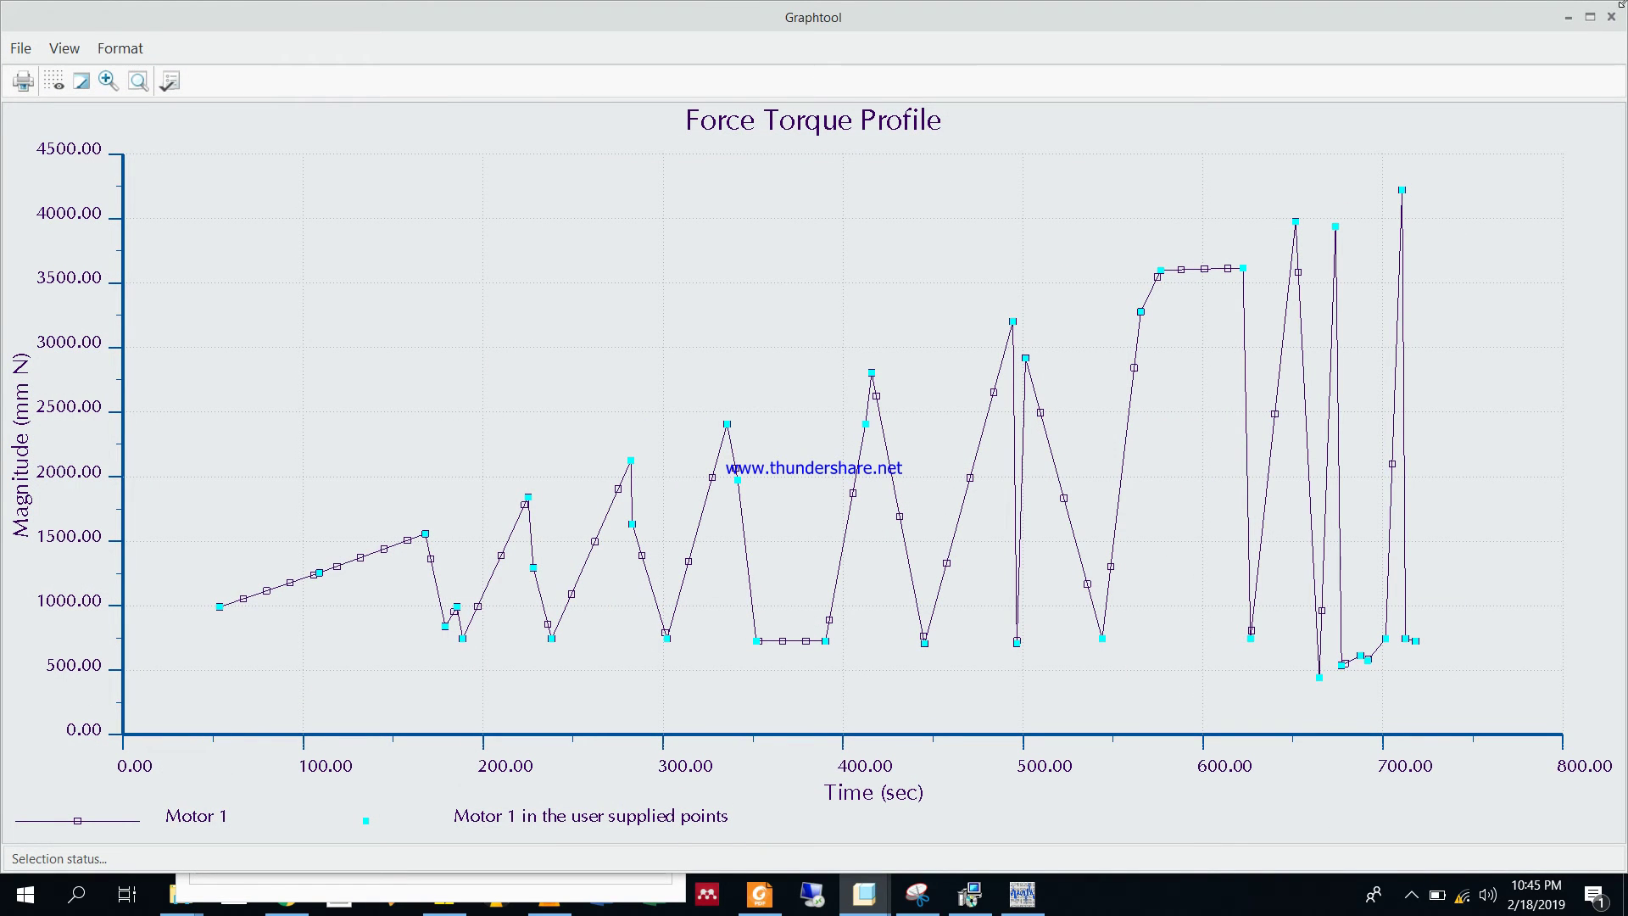
click(1568, 17)
click(1411, 894)
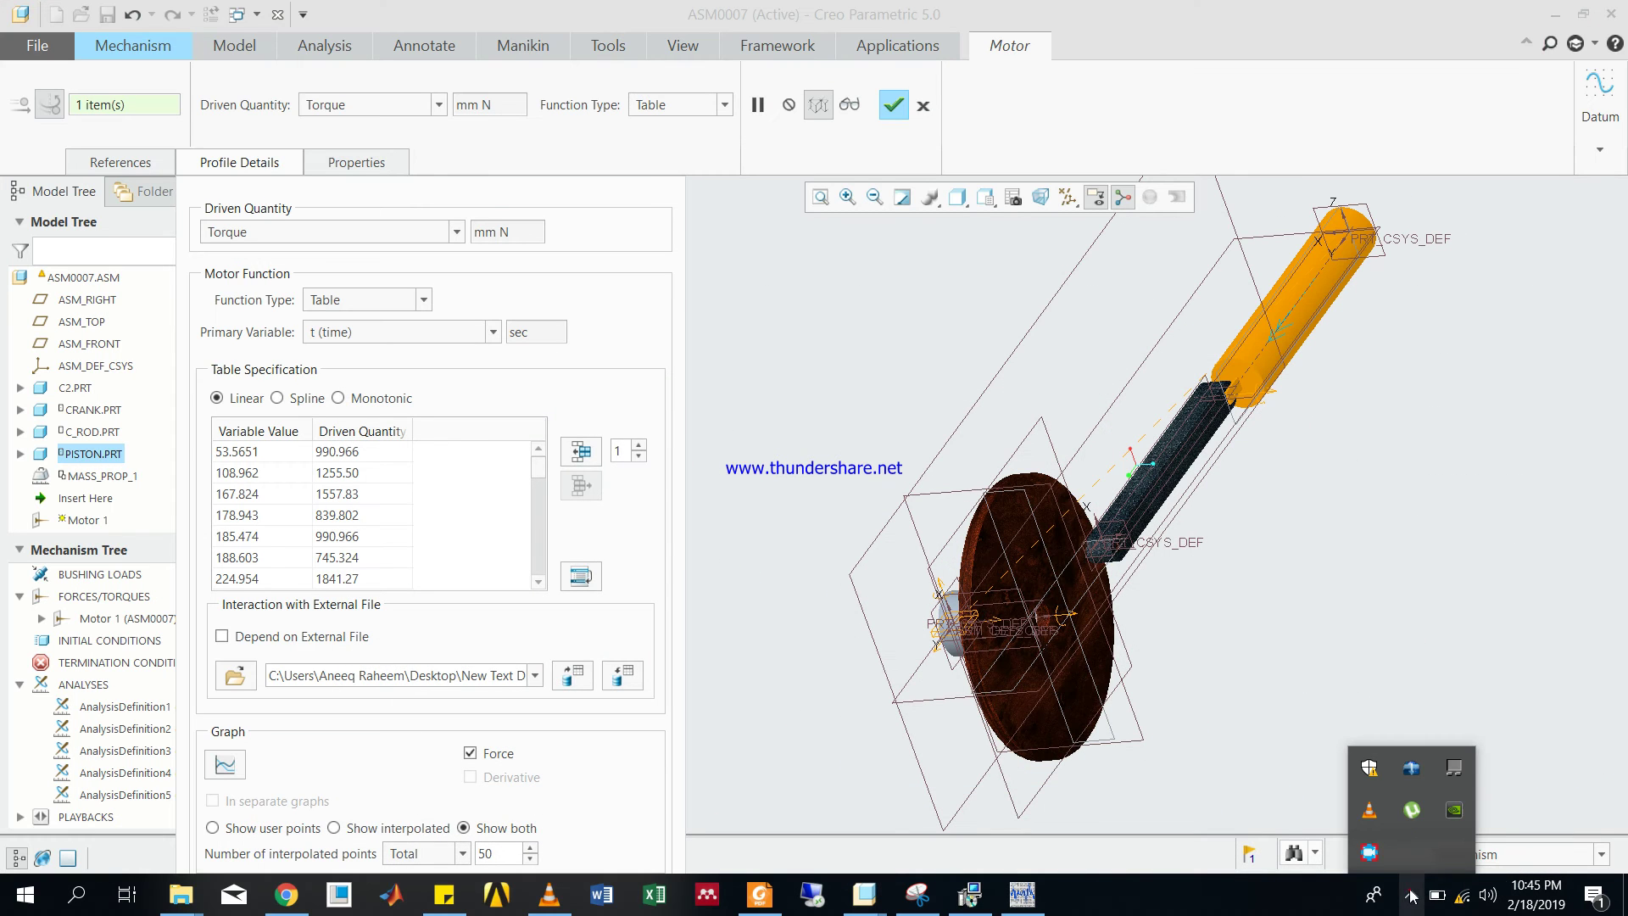
click(1369, 852)
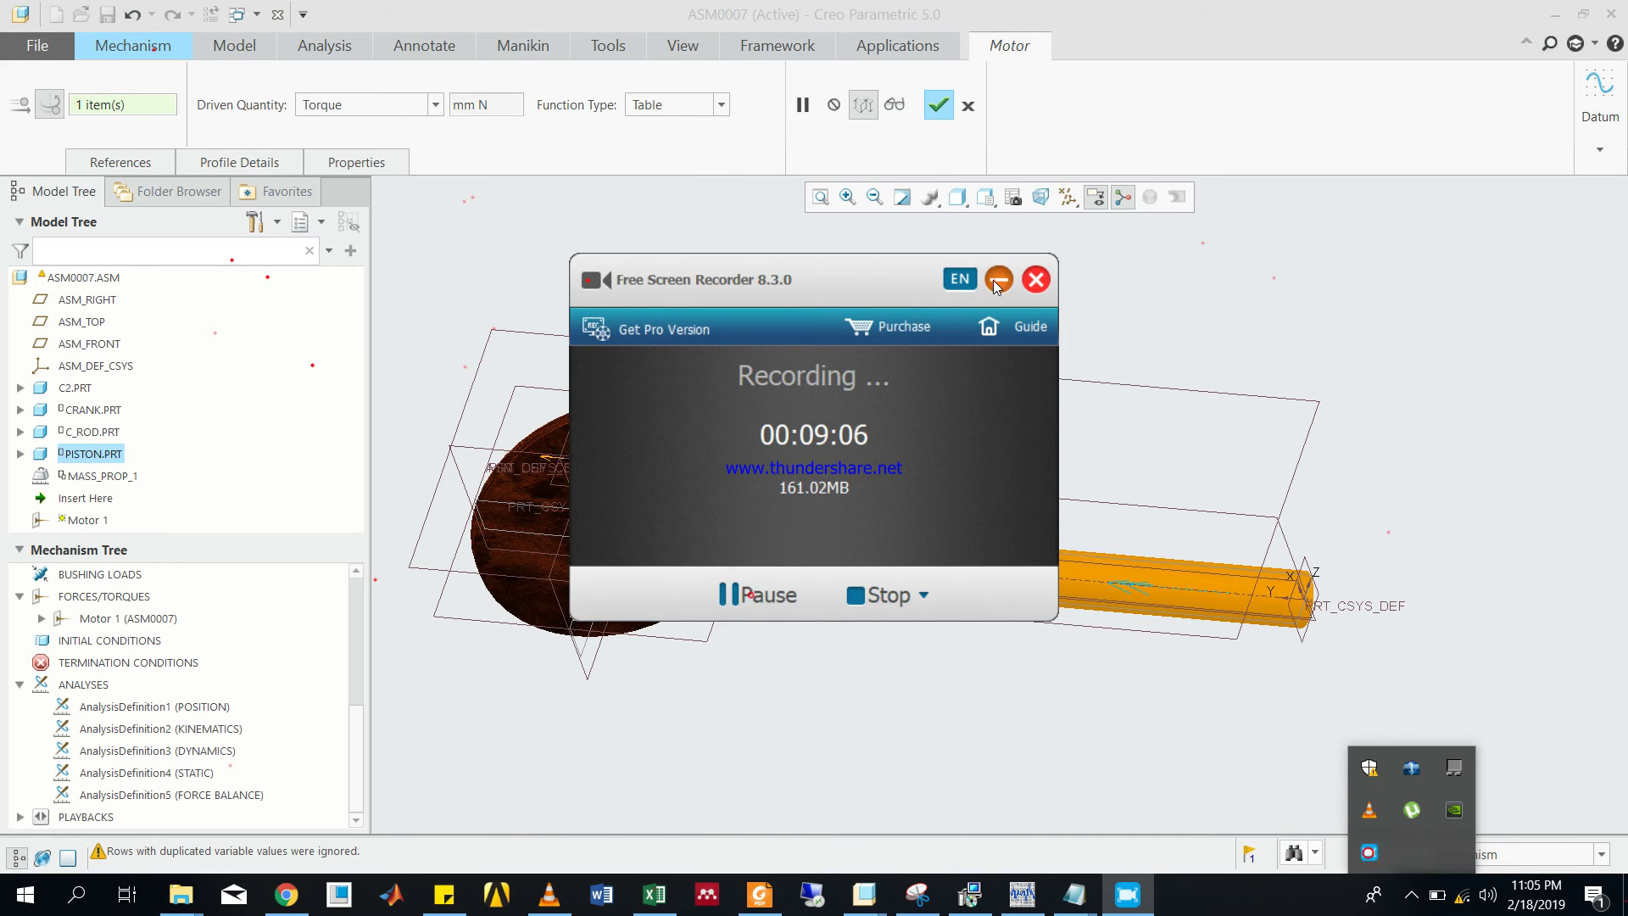
click(999, 279)
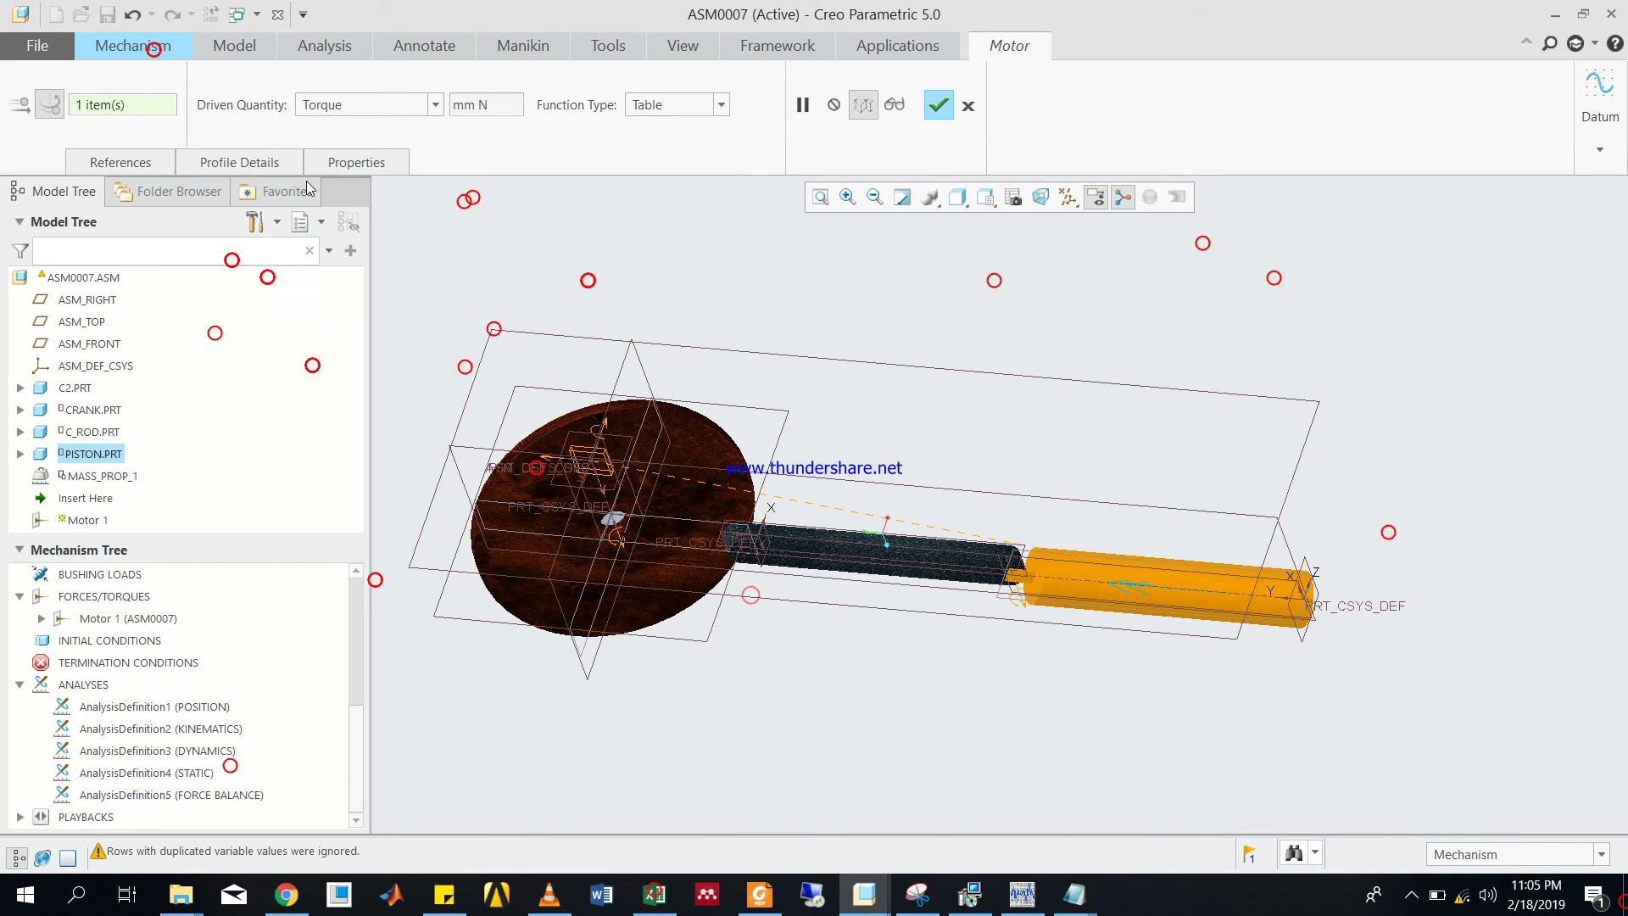
- Try the Polynomial function type for the motor's torque profile, switch back to Table, and ignore the runtime assertion error
click(241, 162)
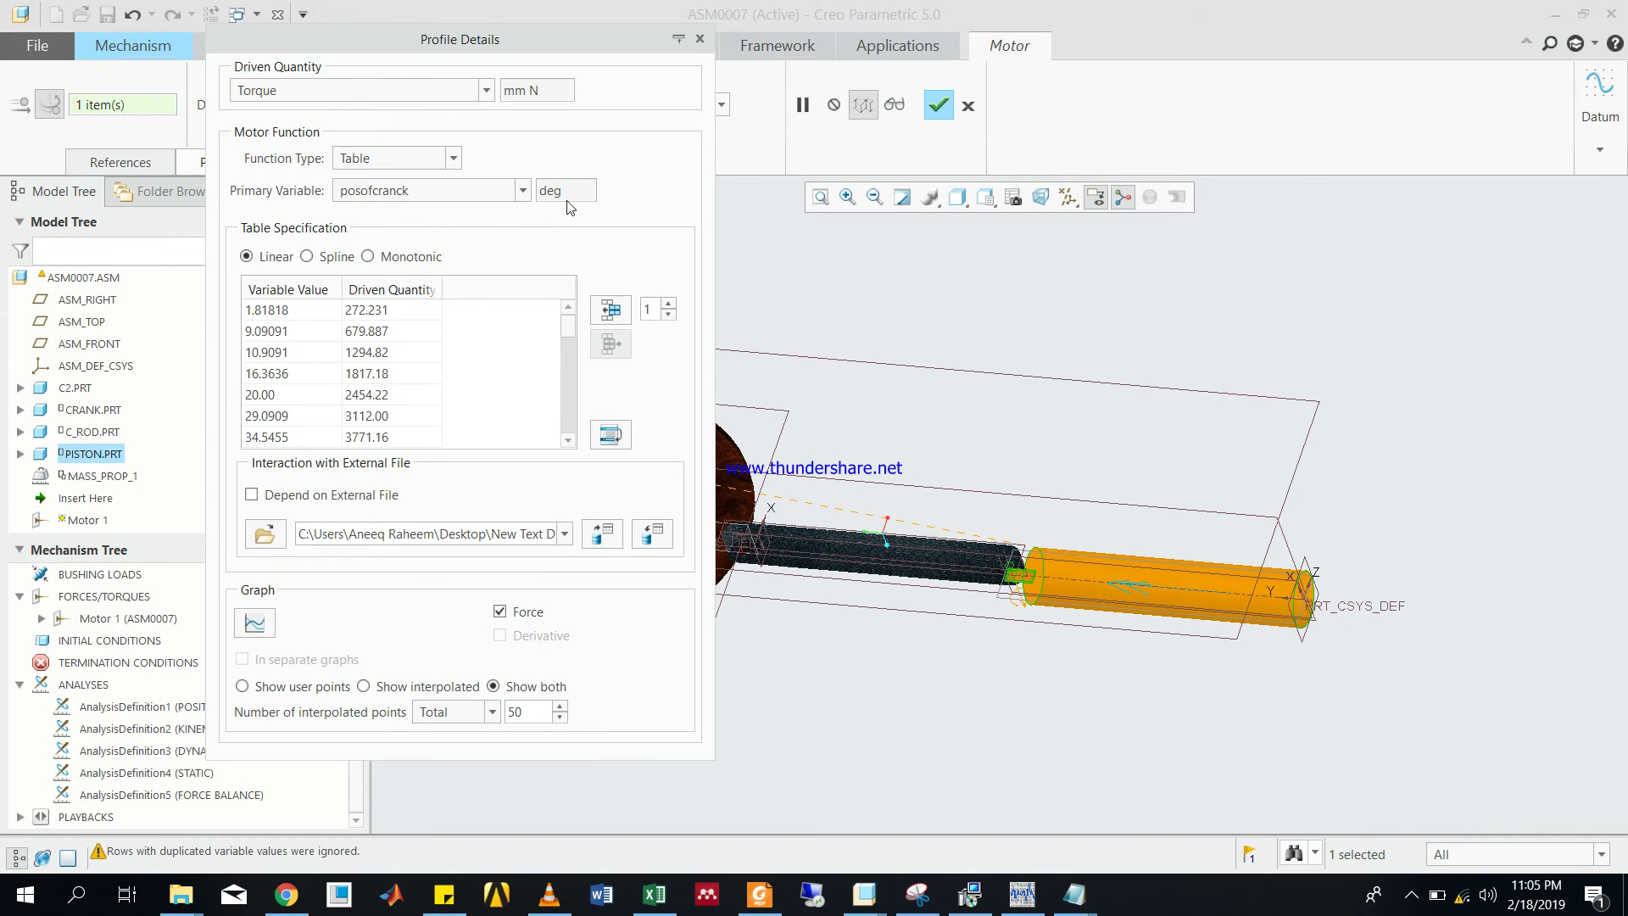
click(454, 159)
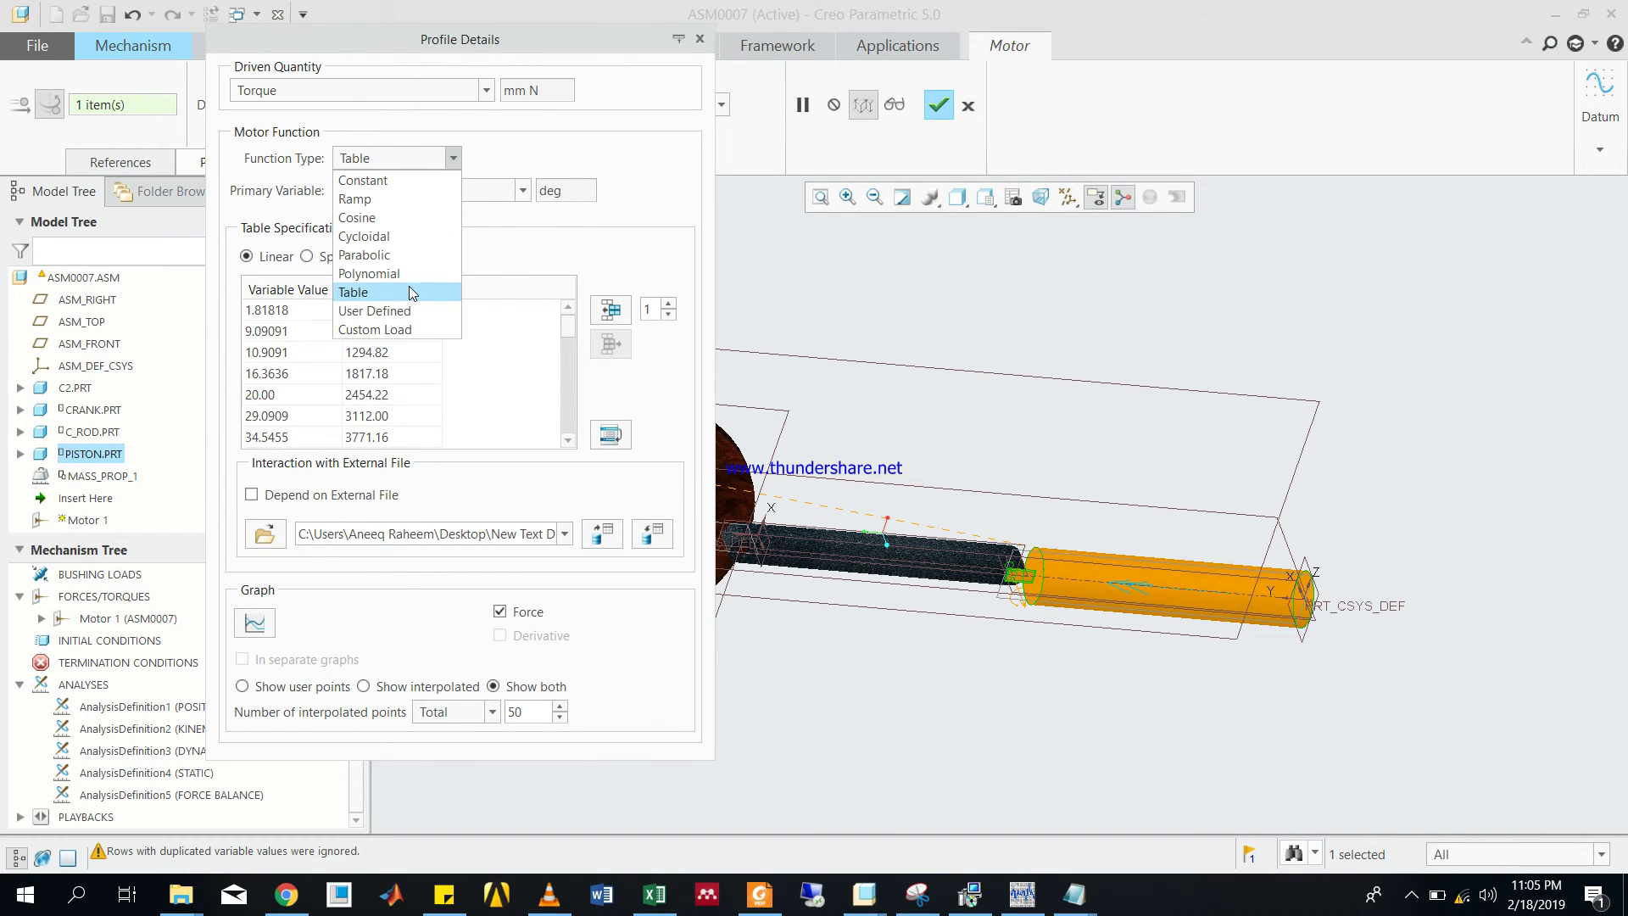
click(377, 272)
click(425, 190)
click(403, 231)
click(455, 159)
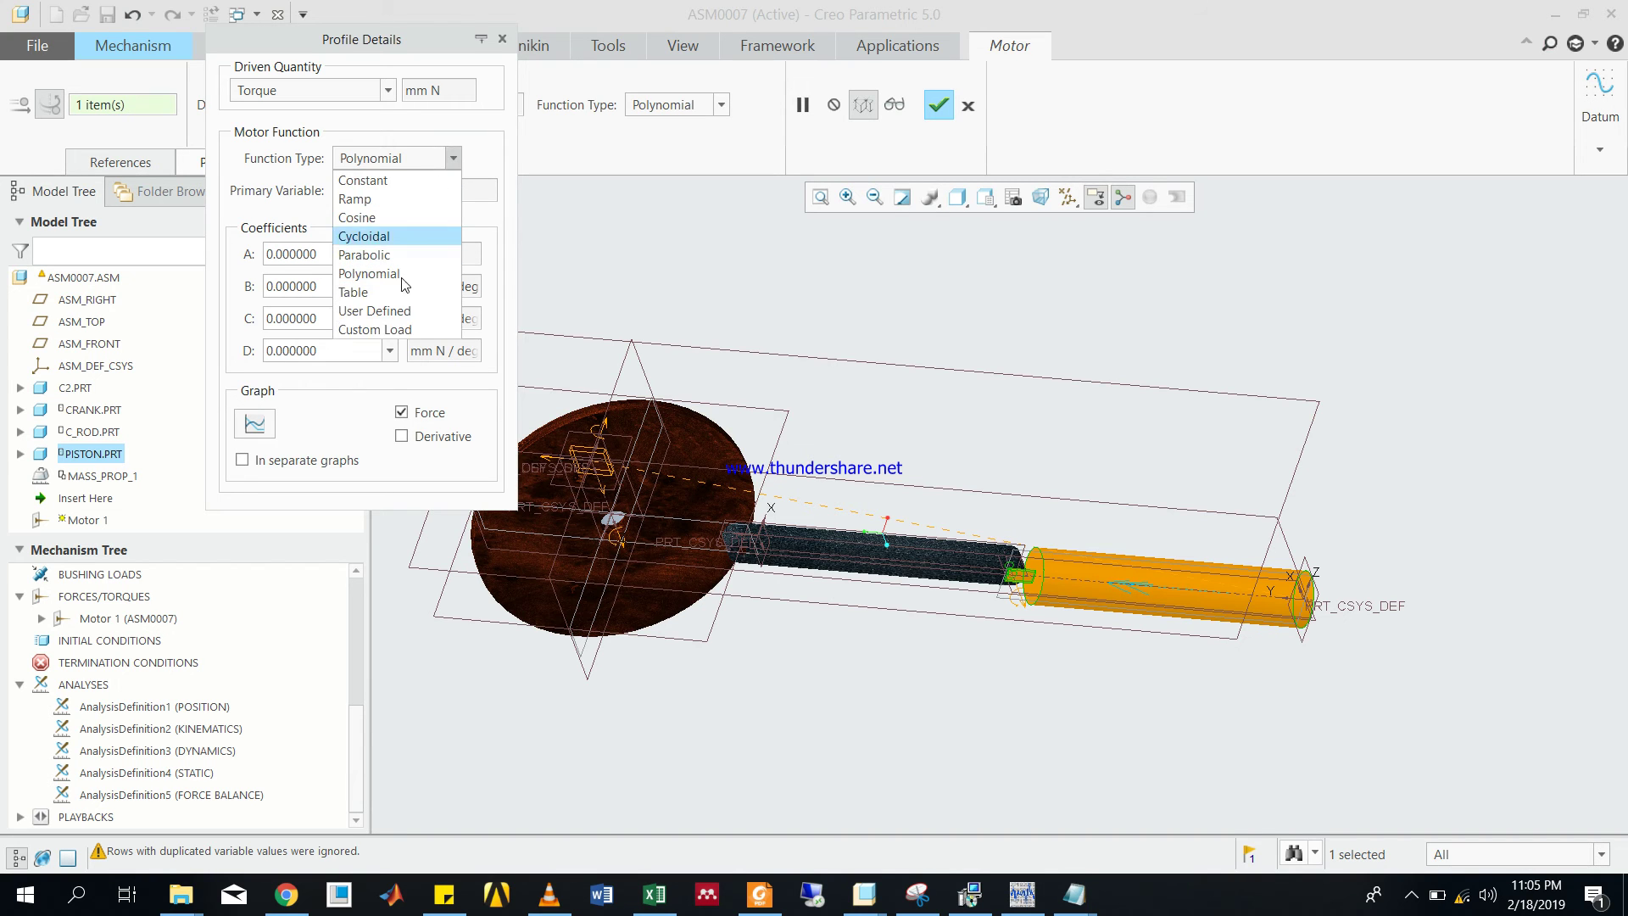
click(381, 293)
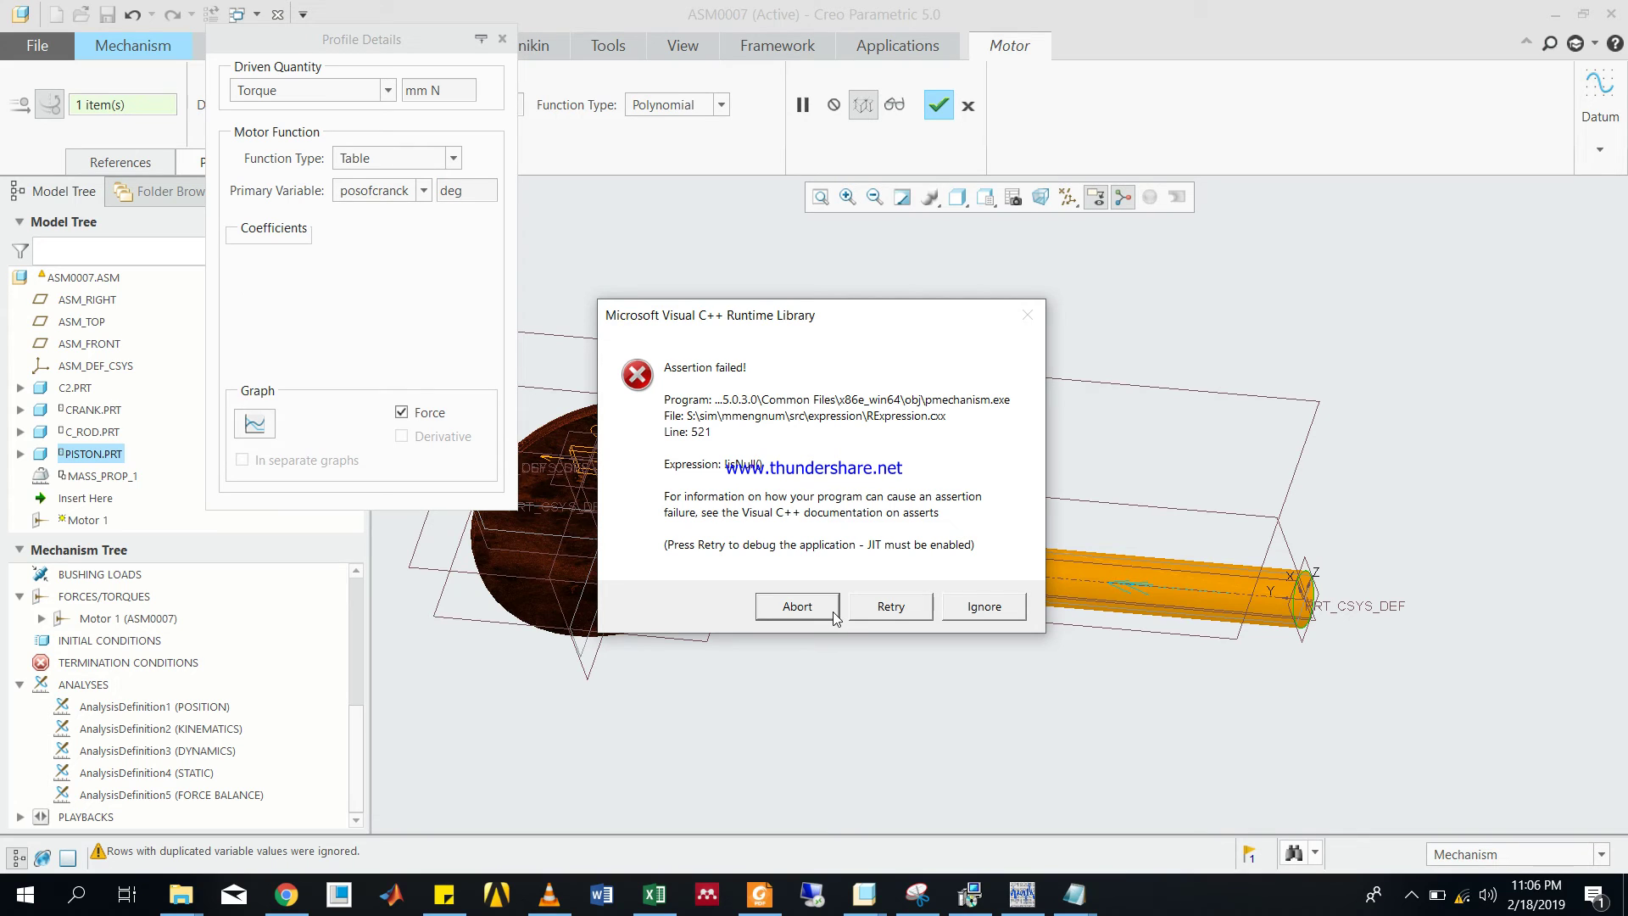
click(975, 606)
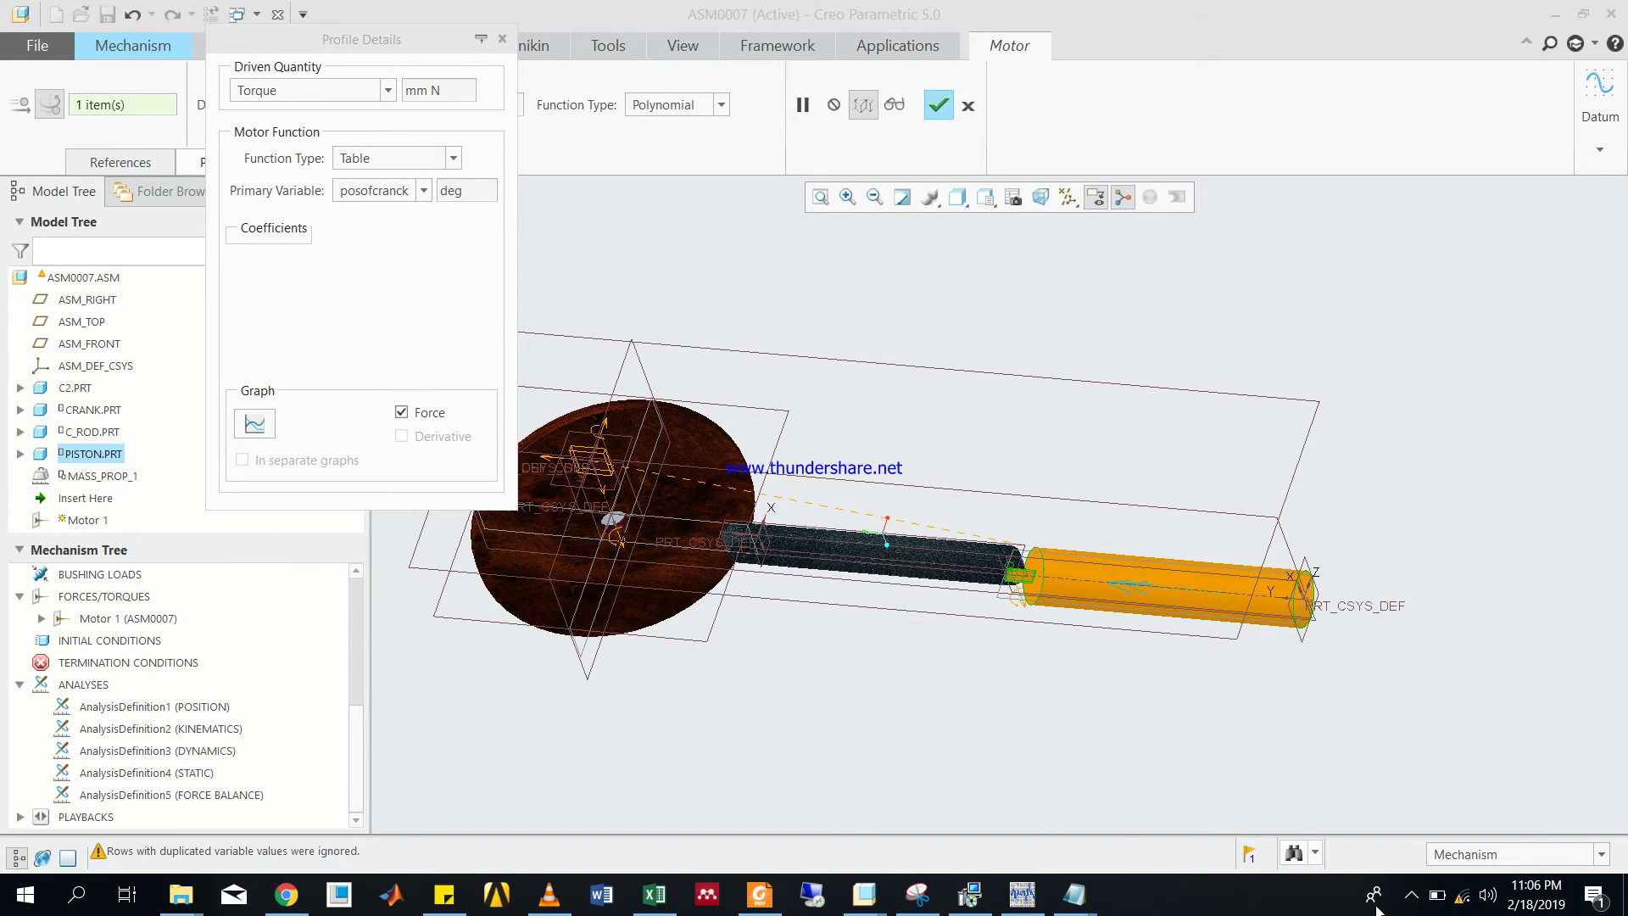
click(1411, 895)
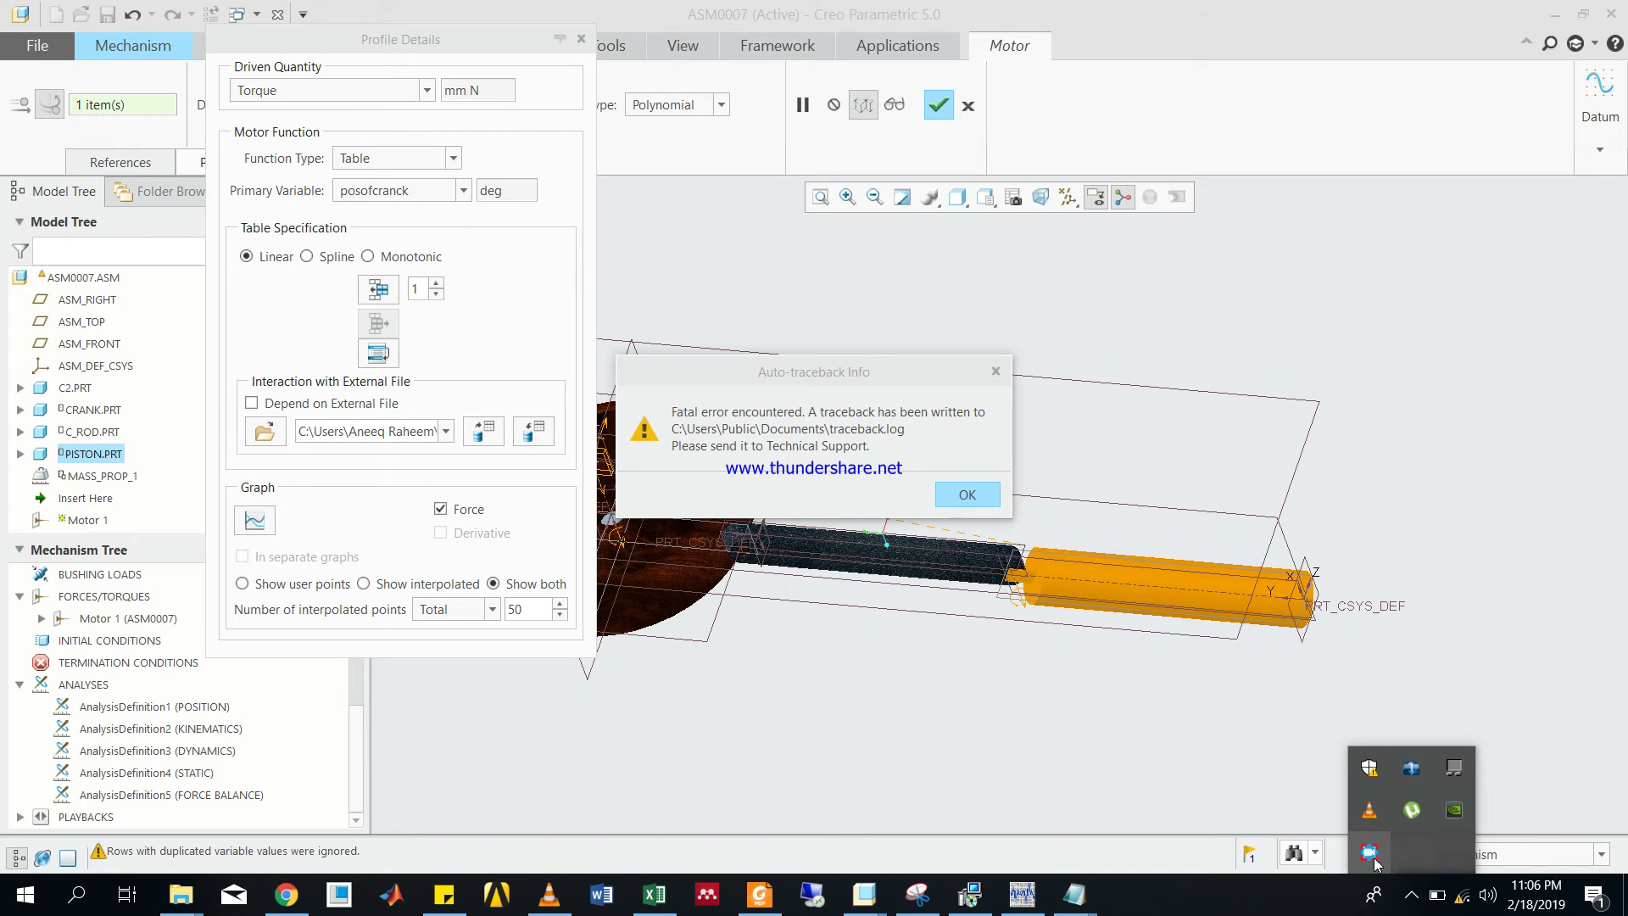
click(1371, 855)
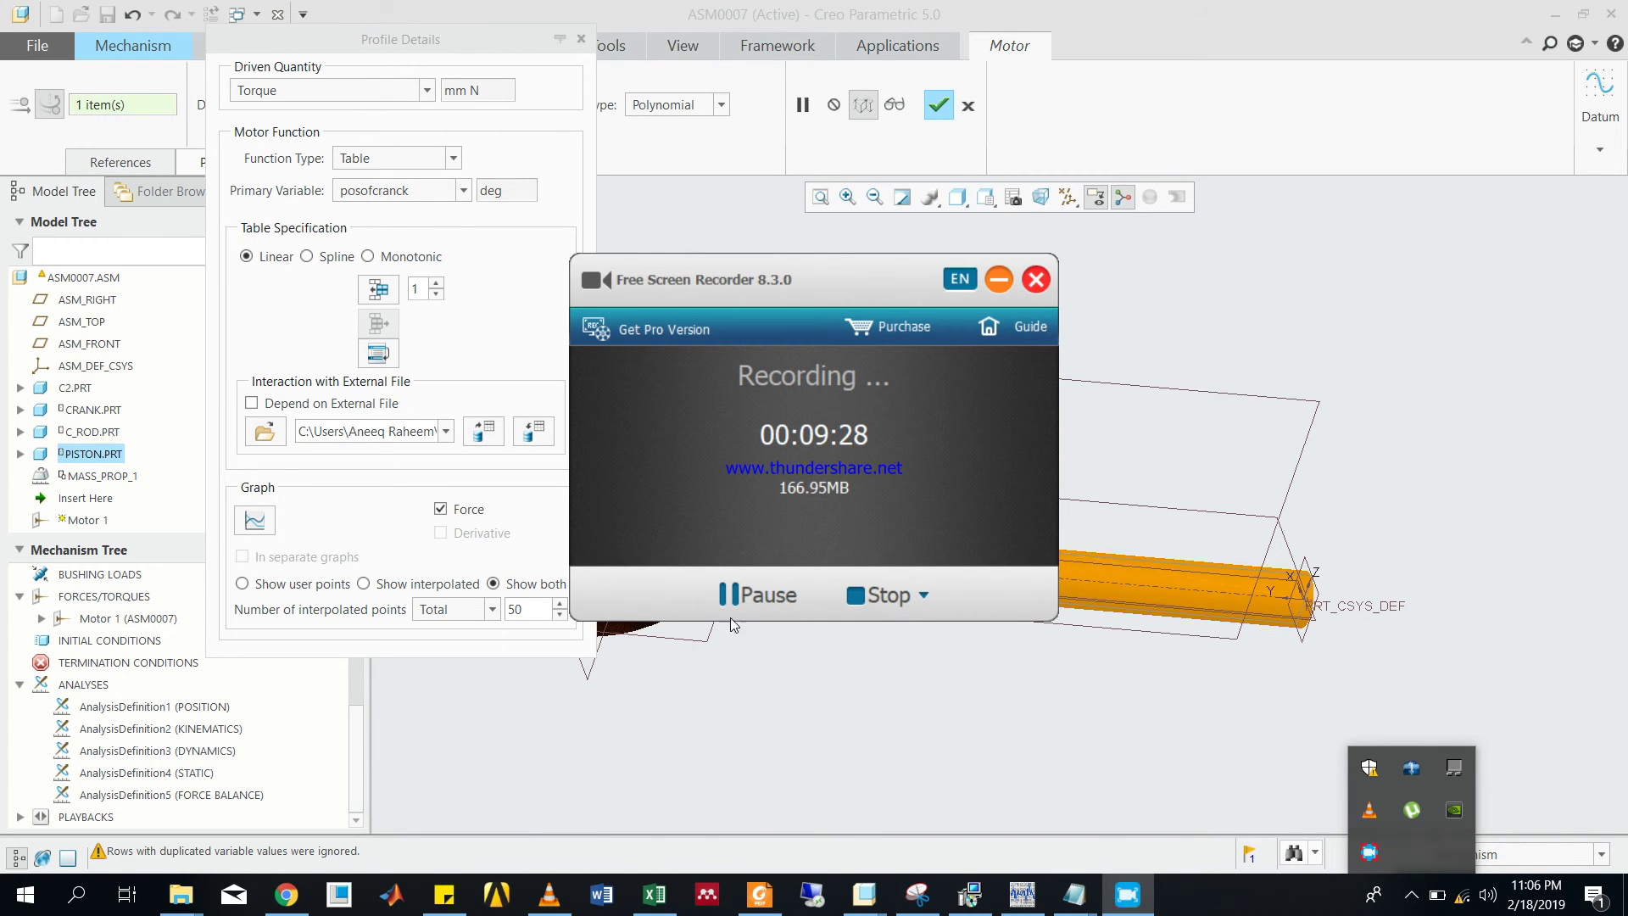
click(735, 598)
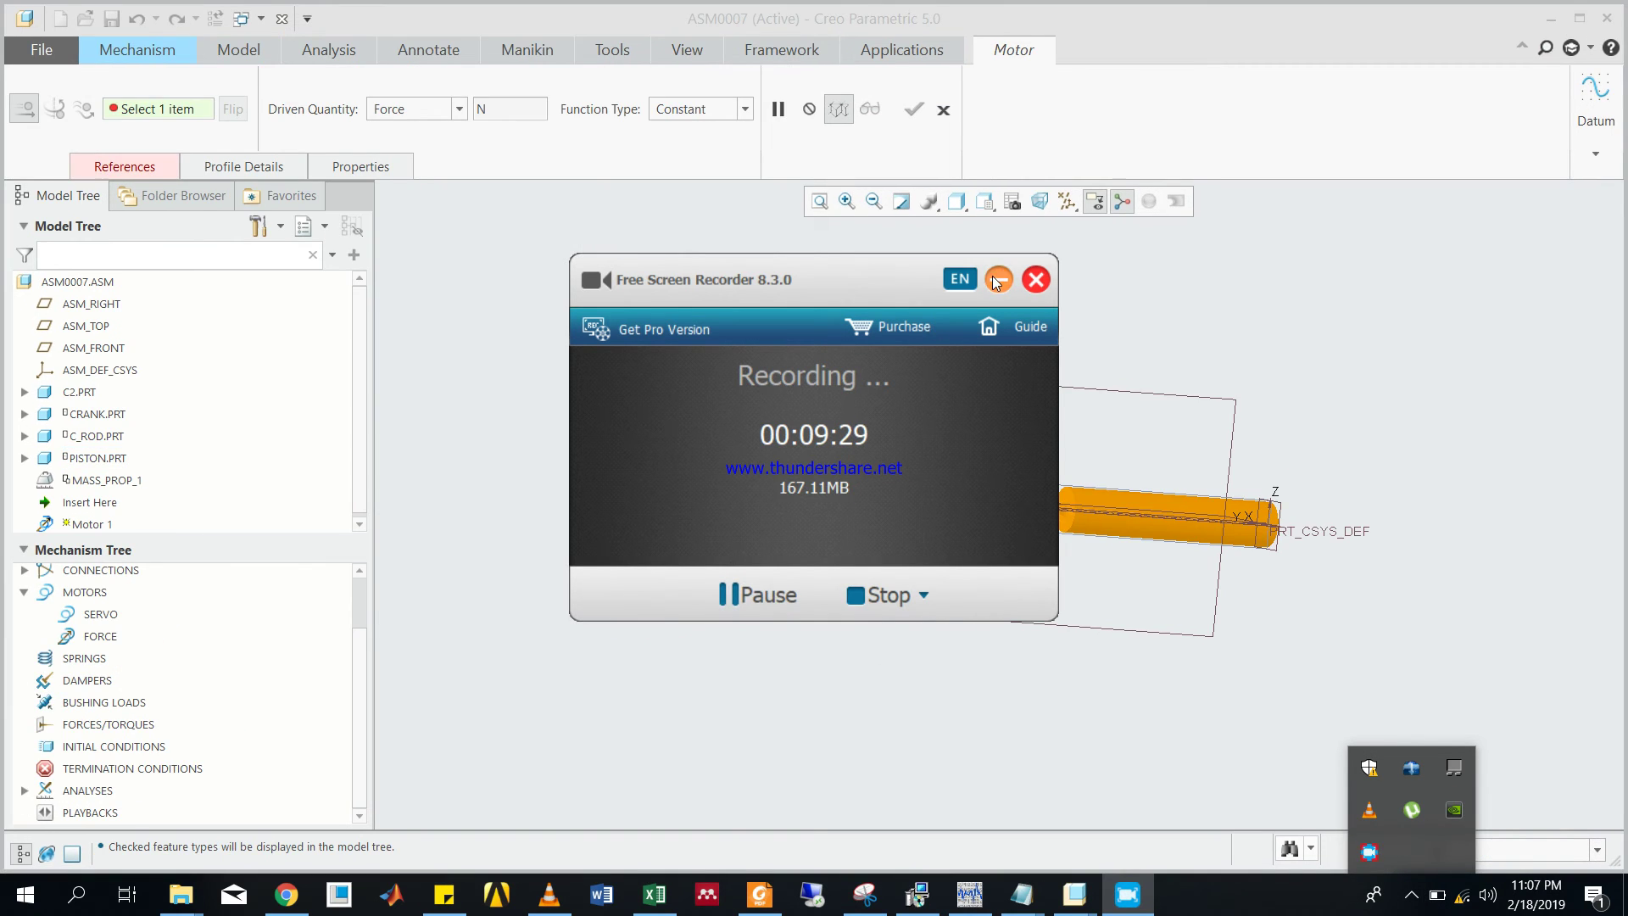
click(997, 278)
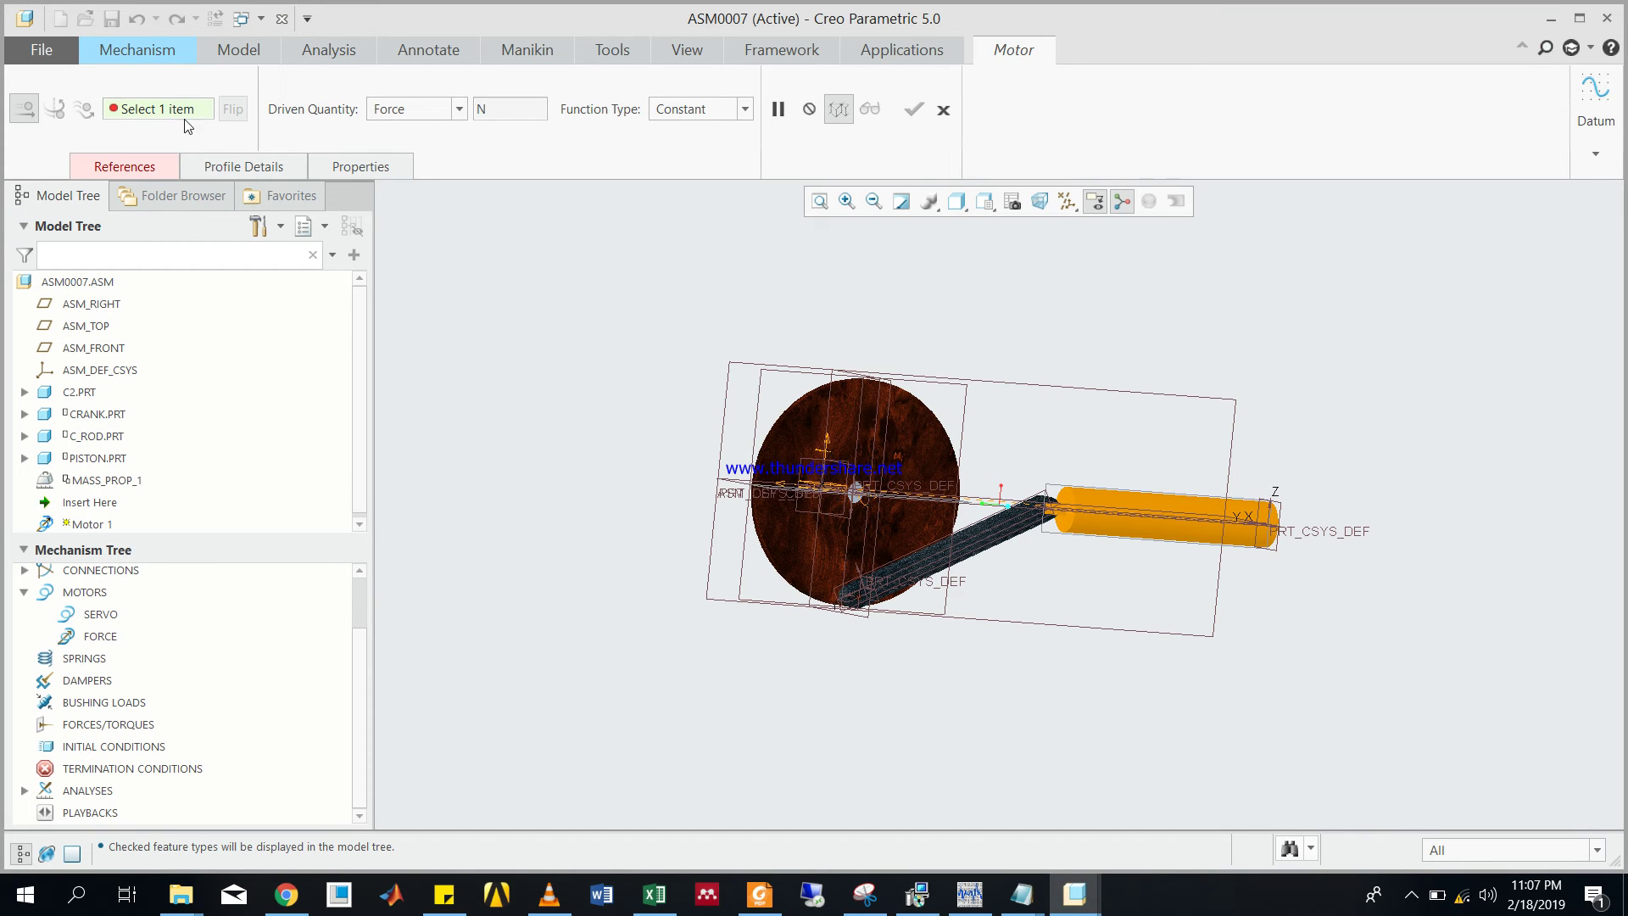
- Define a torque motor on the piston body with the explicit direction vector X 0, Y 1, Z 0
mouse_move(995, 365)
middle_down()
mouse_move(1010, 353)
mouse_move(975, 426)
mouse_move(992, 440)
middle_up()
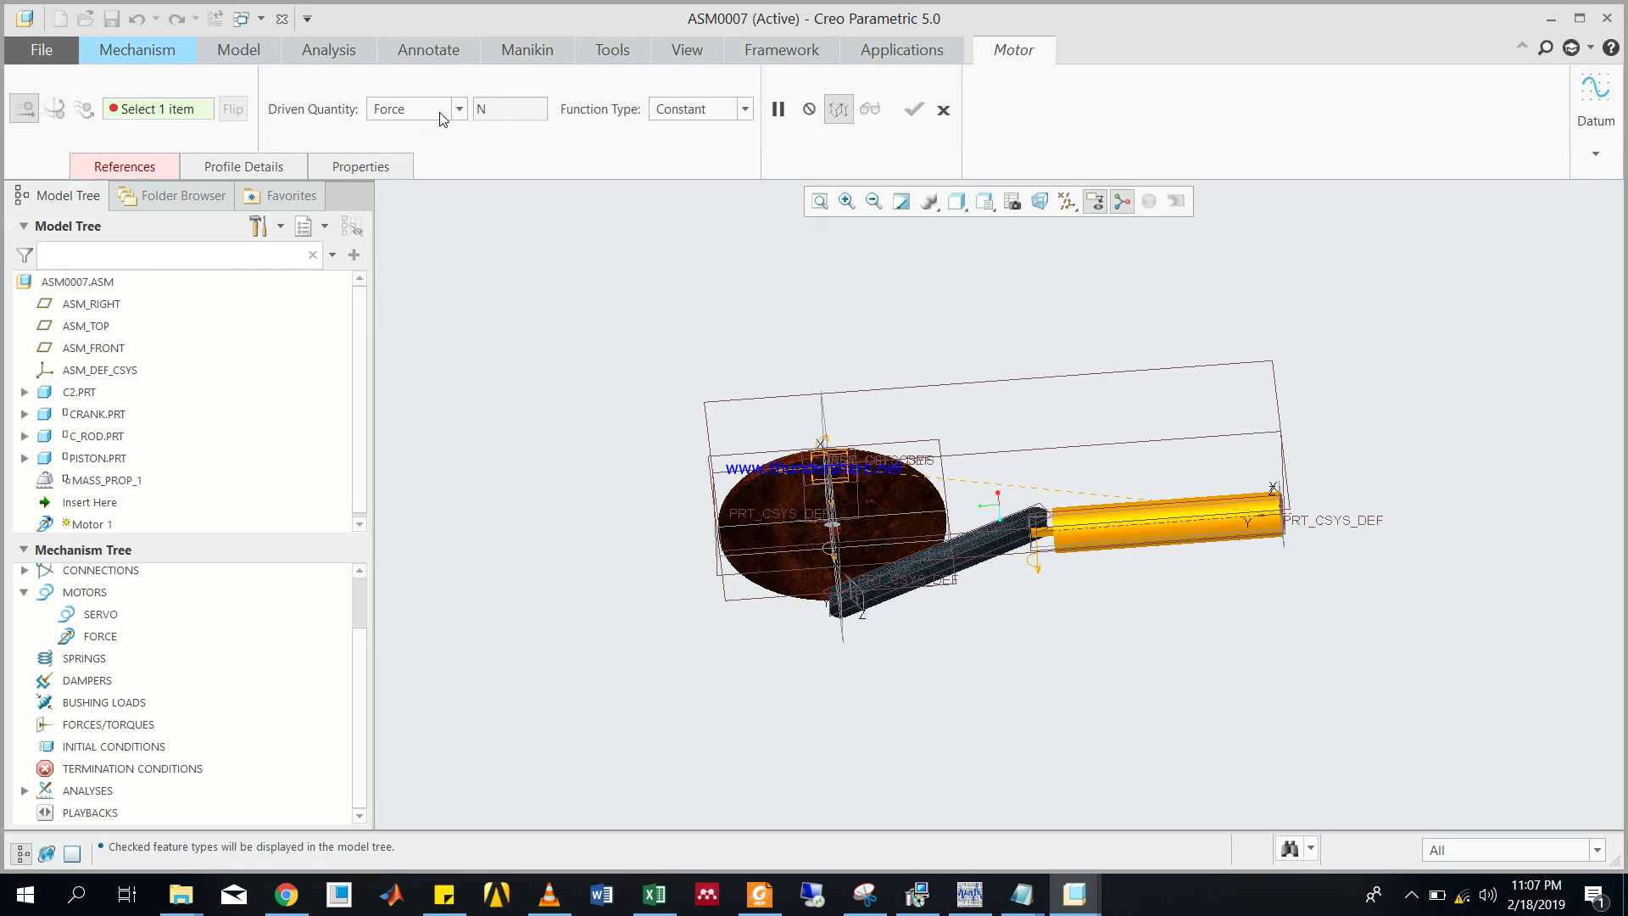
click(1169, 521)
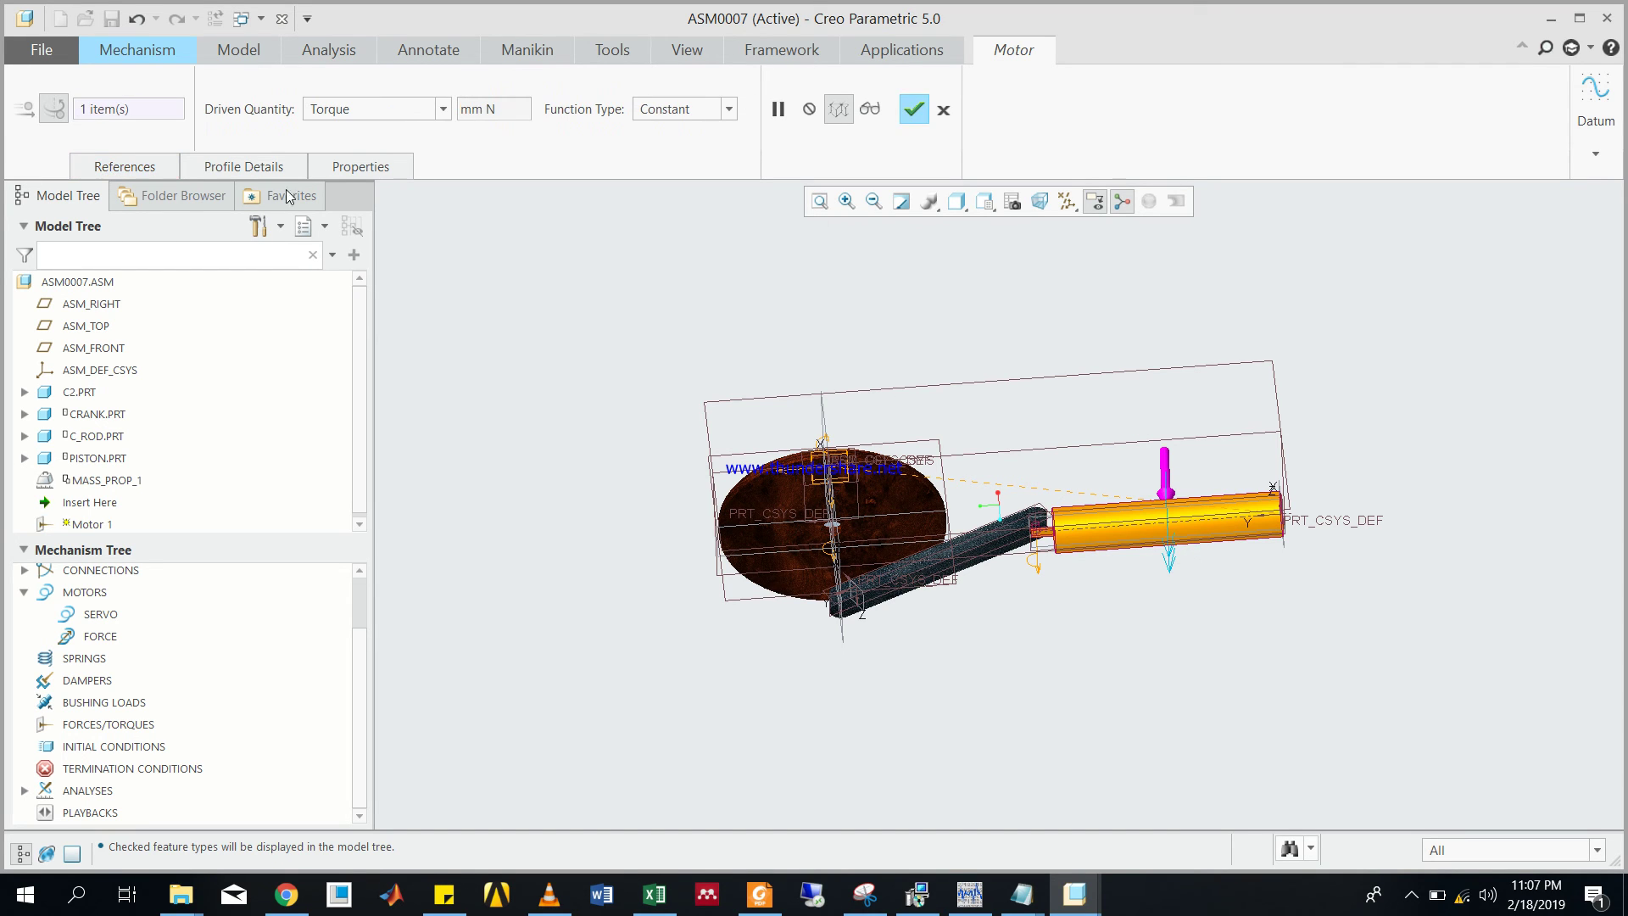
click(161, 166)
double_click(183, 459)
double_click(191, 487)
text(1)
drag(186, 519, 122, 512)
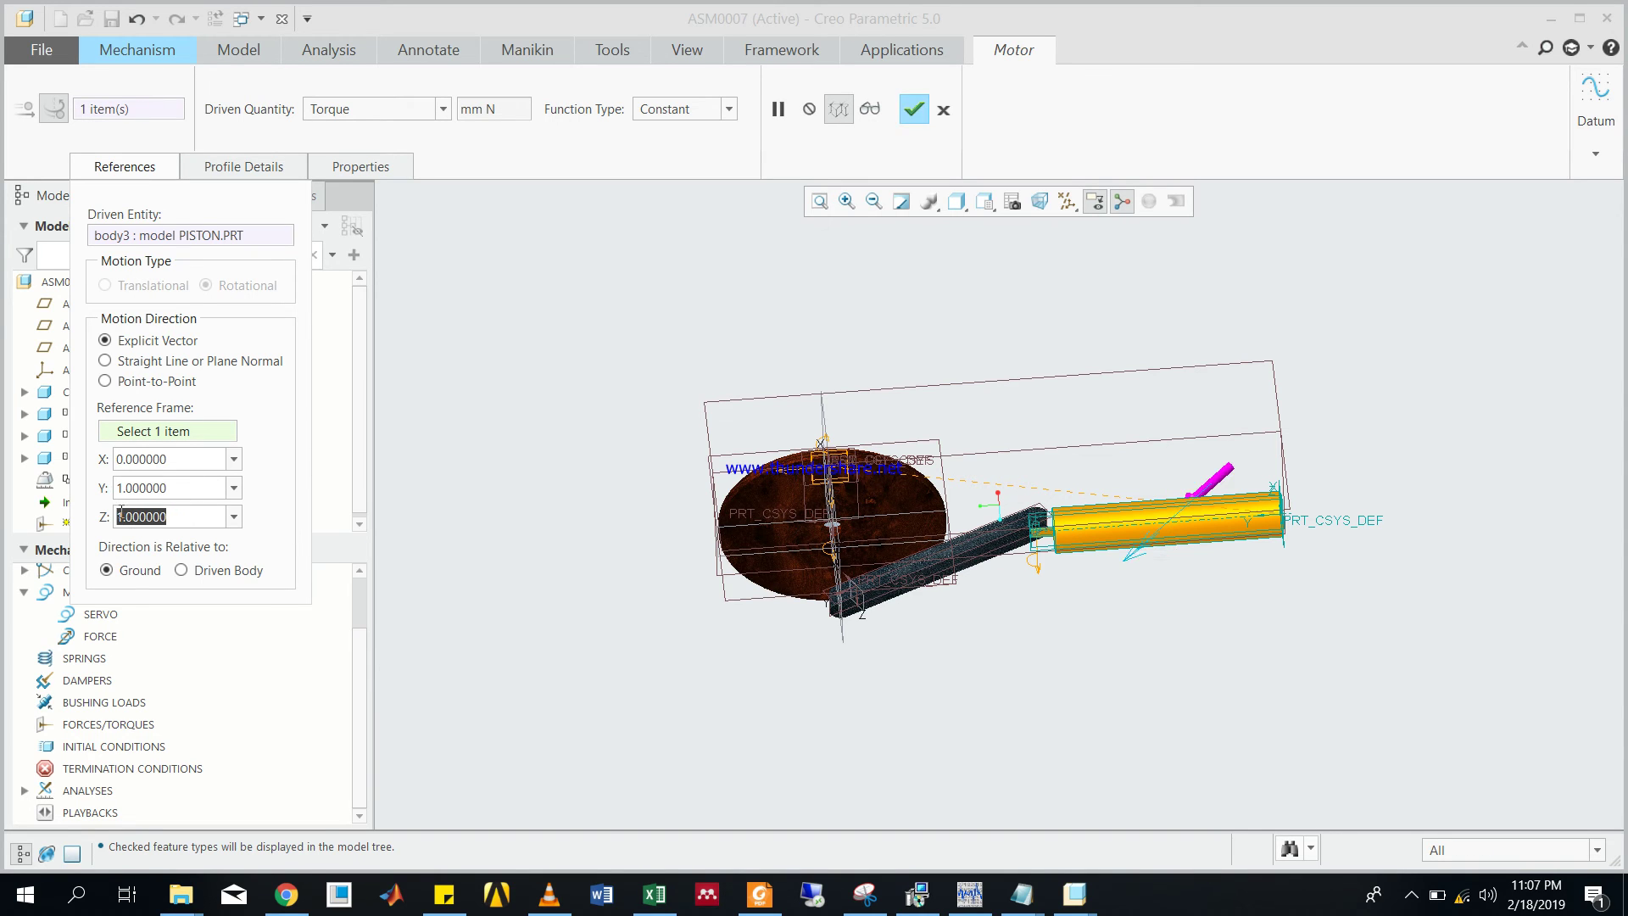
text(0)
key(Return)
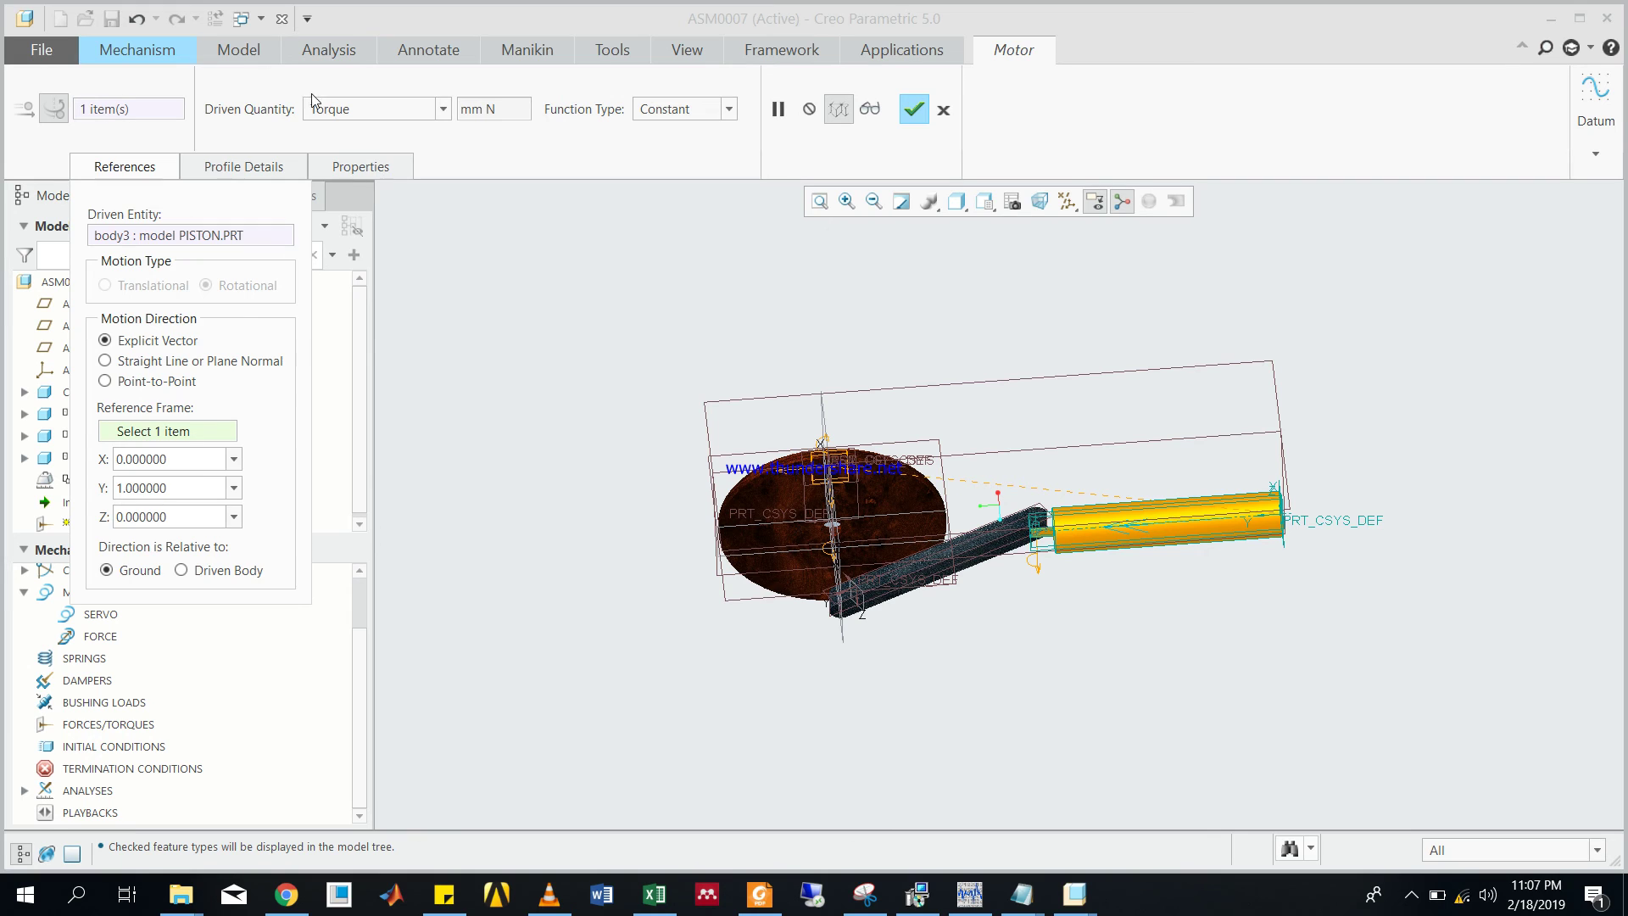
- Try the Table function type with position as the primary variable for the piston's torque, and cancel the motor definition
click(231, 173)
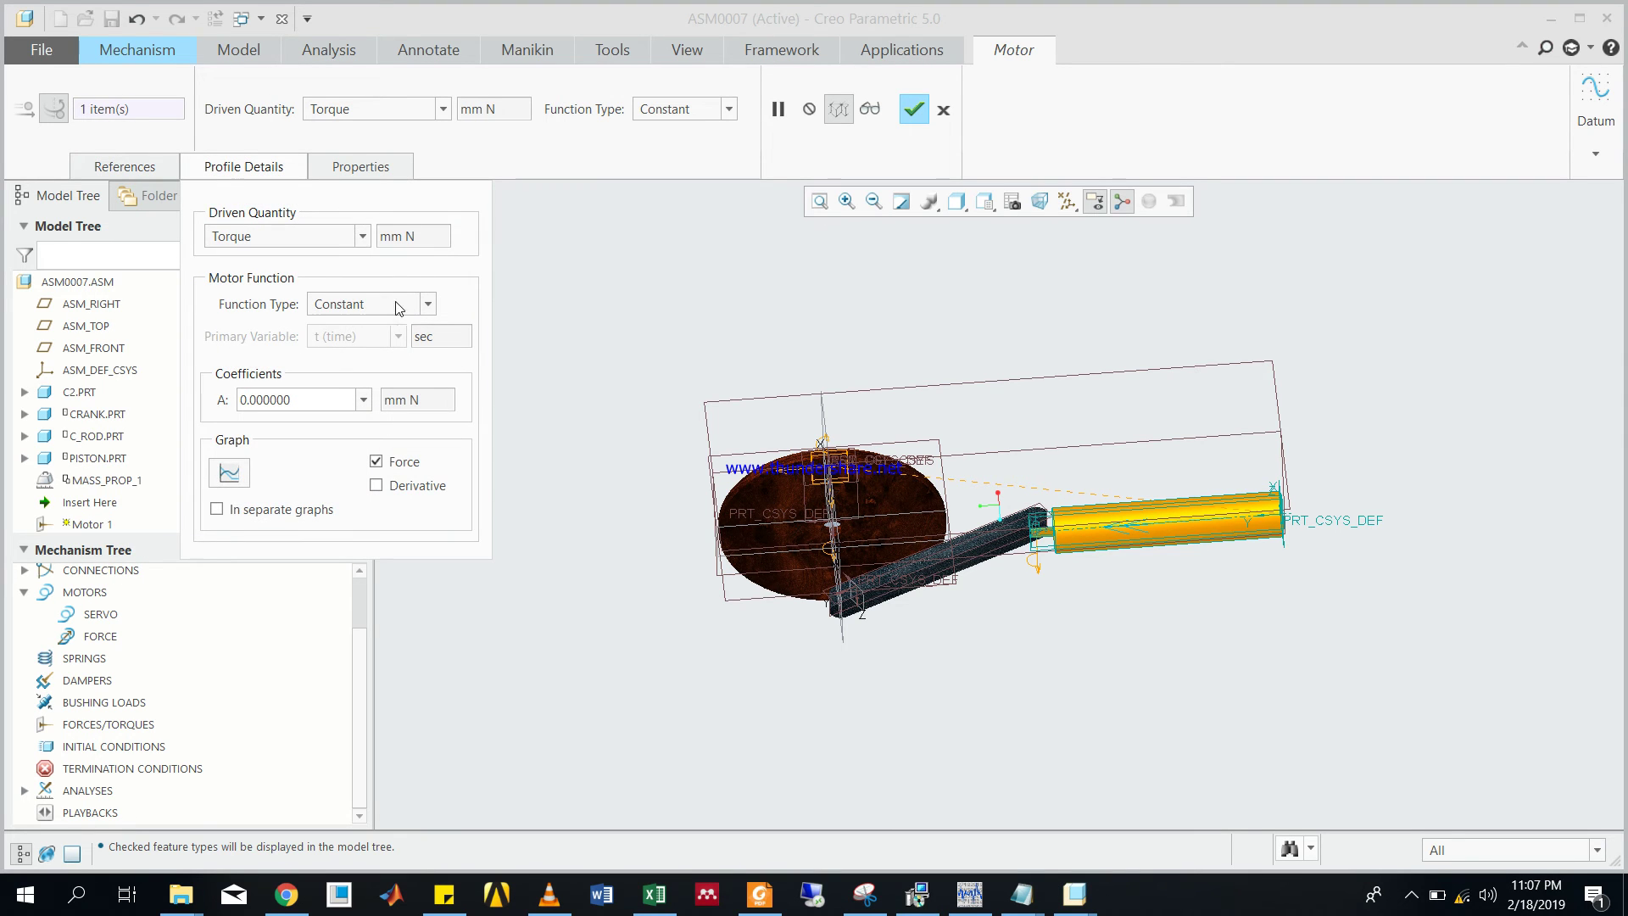
click(425, 303)
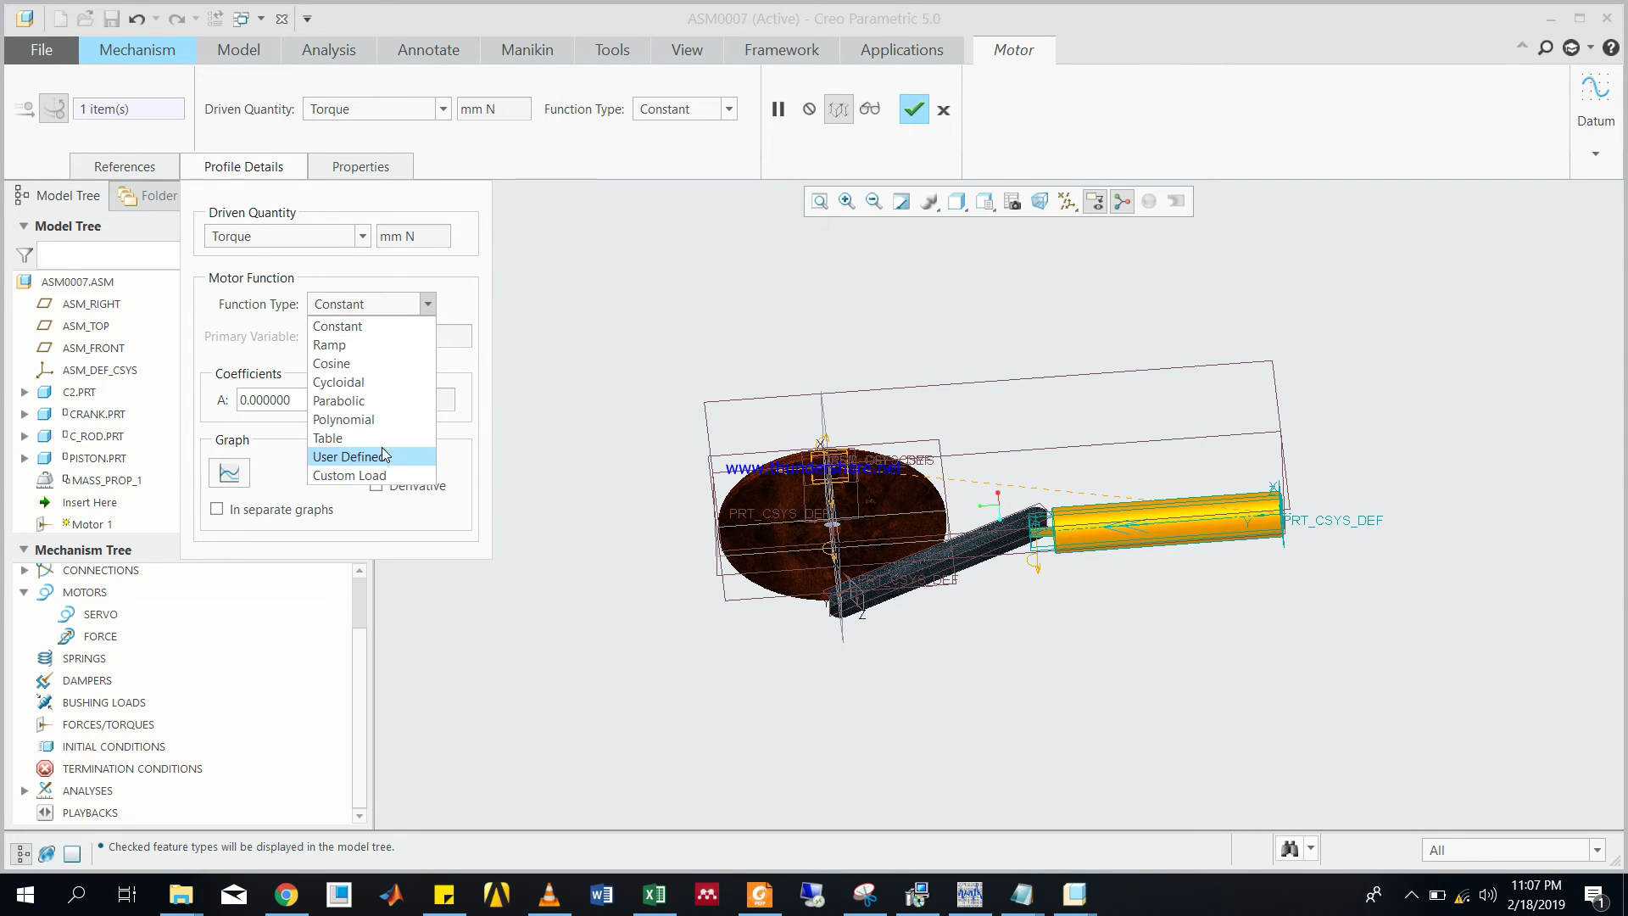
click(340, 438)
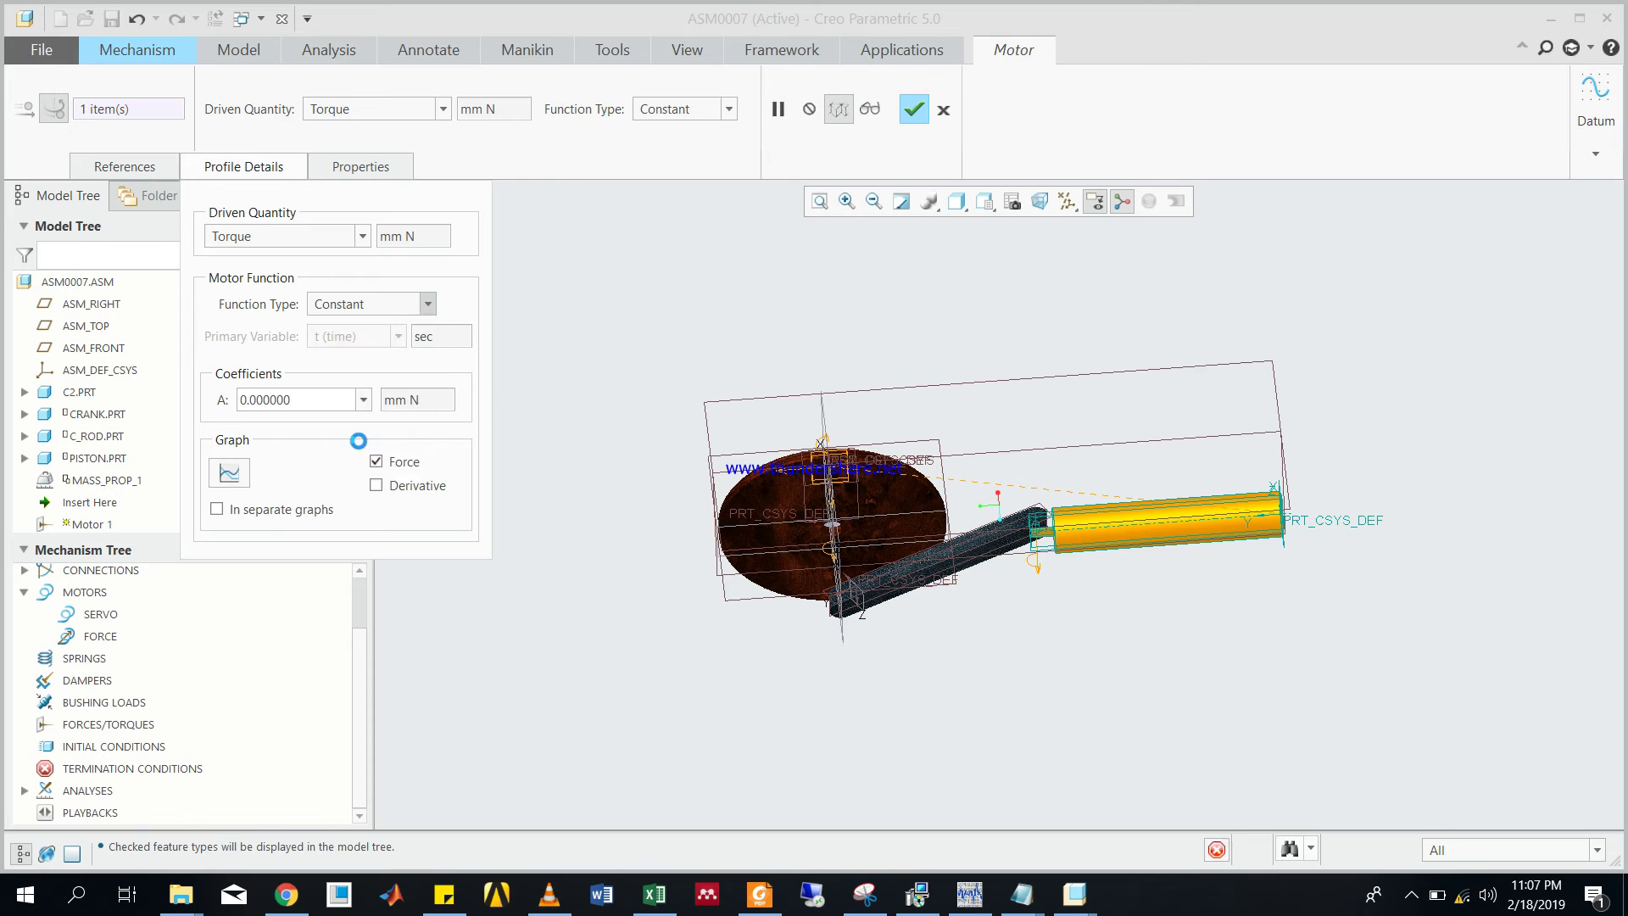
click(490, 335)
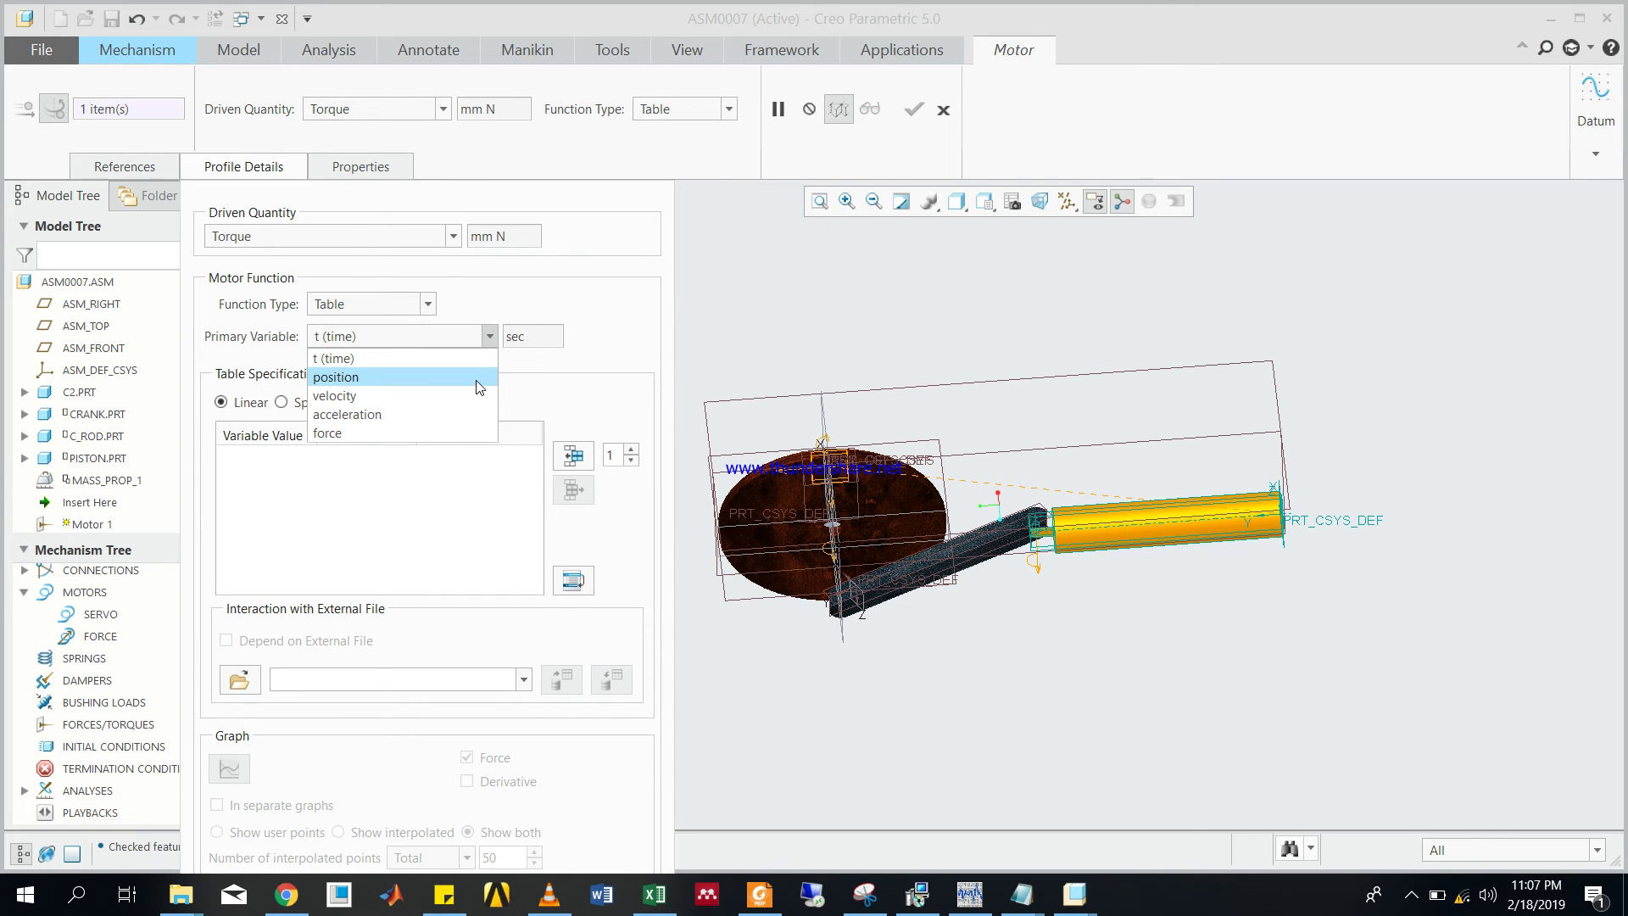
click(480, 378)
click(489, 336)
click(424, 375)
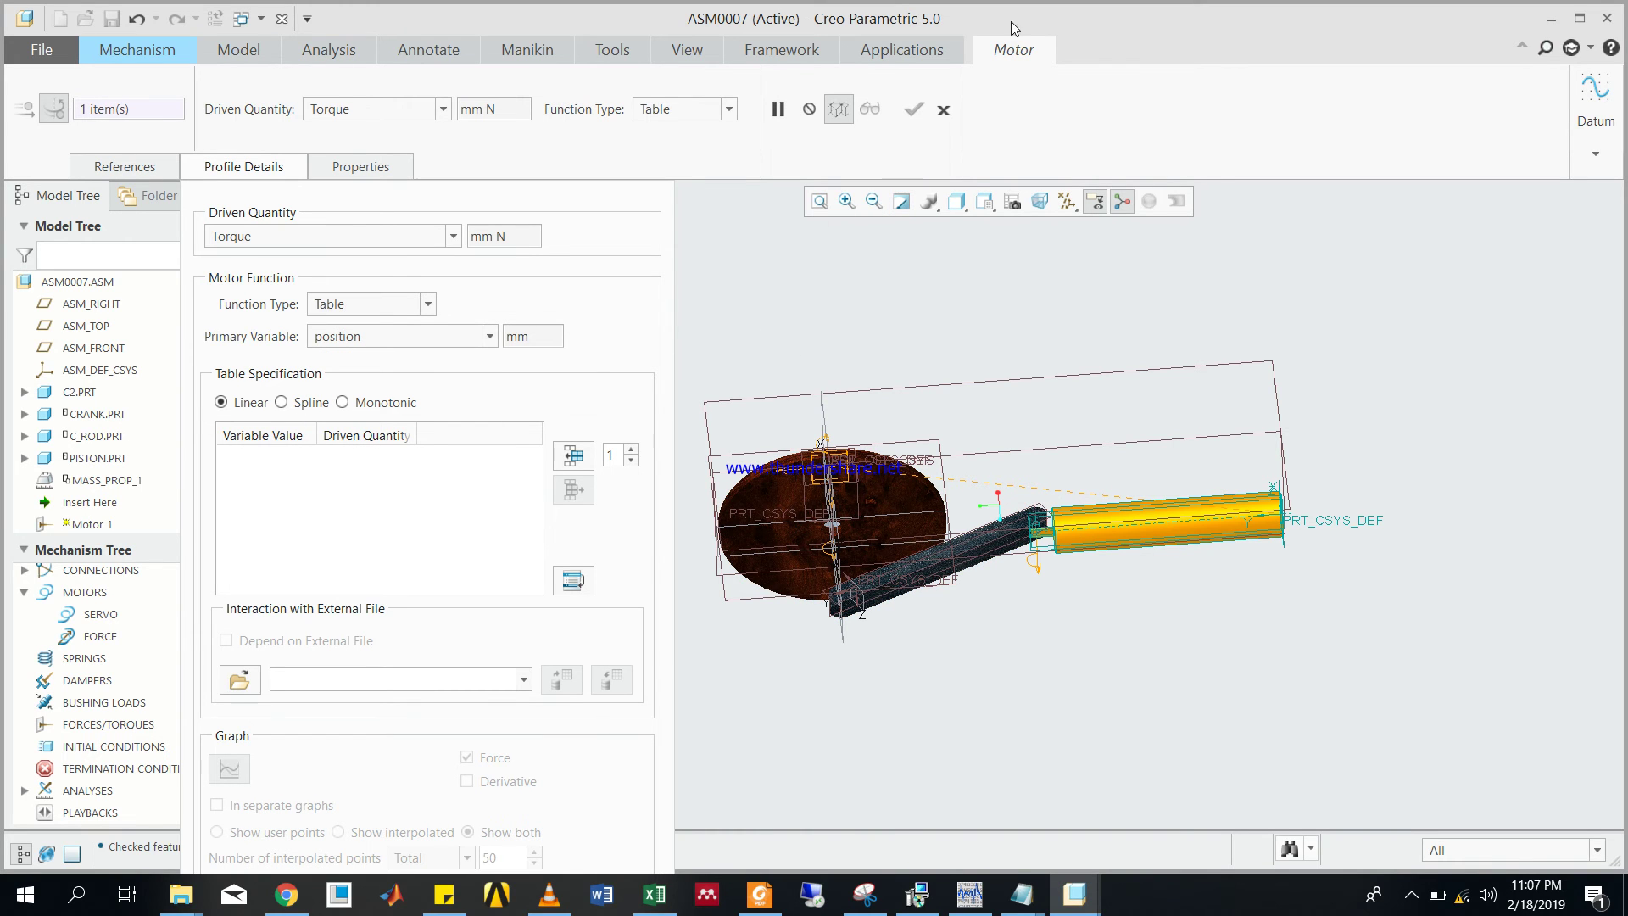
click(942, 111)
click(822, 488)
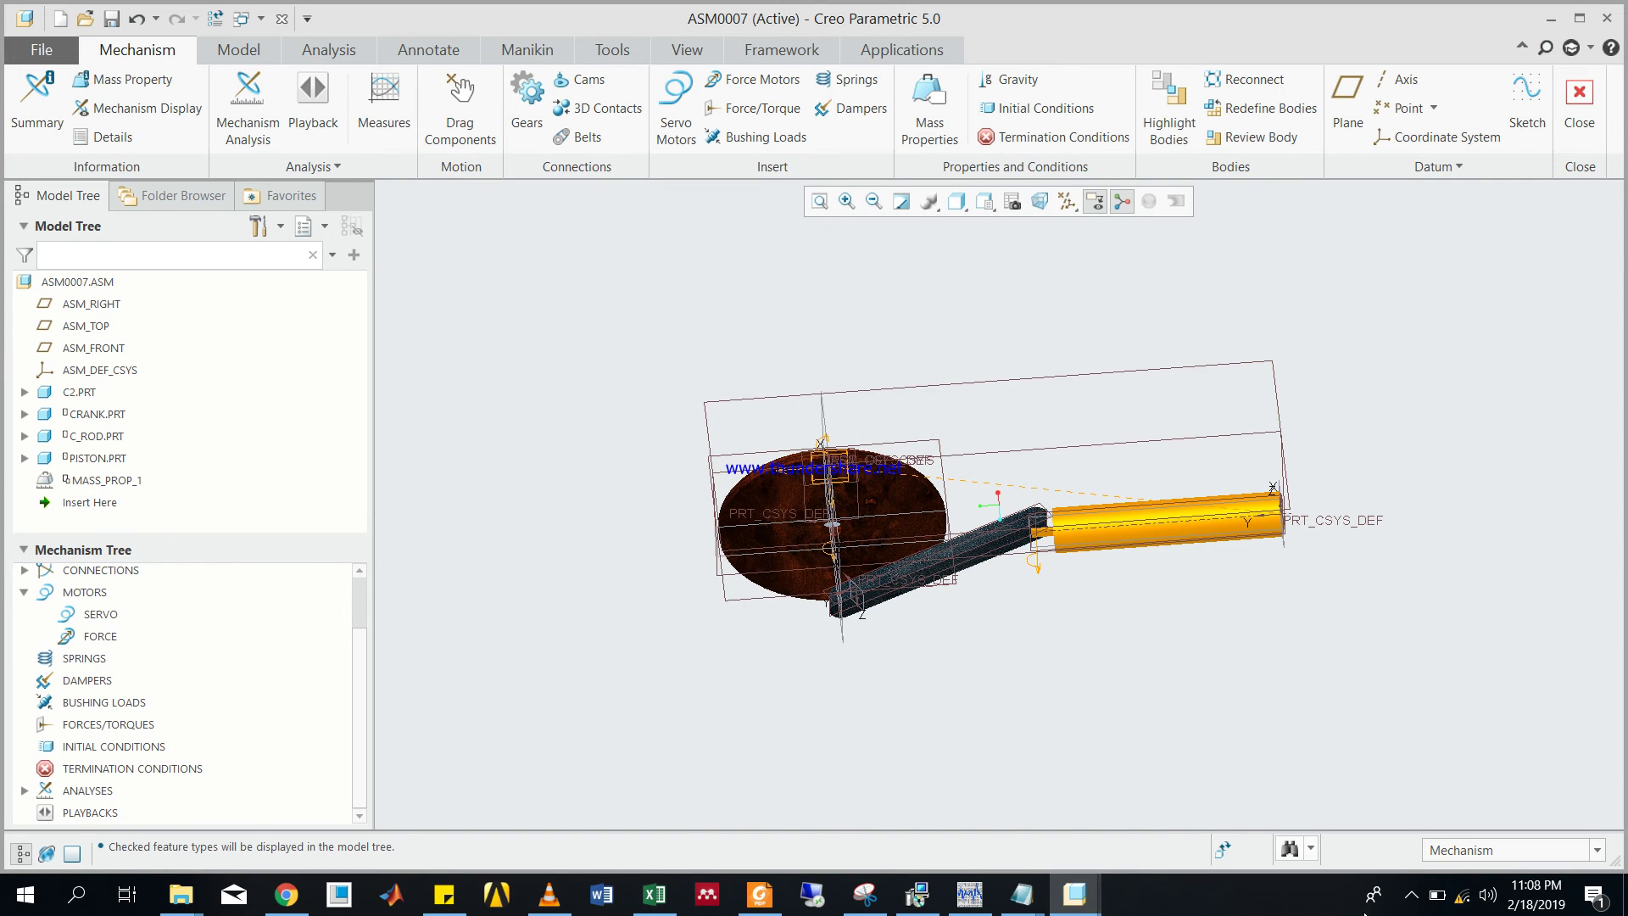
click(1410, 897)
click(1369, 852)
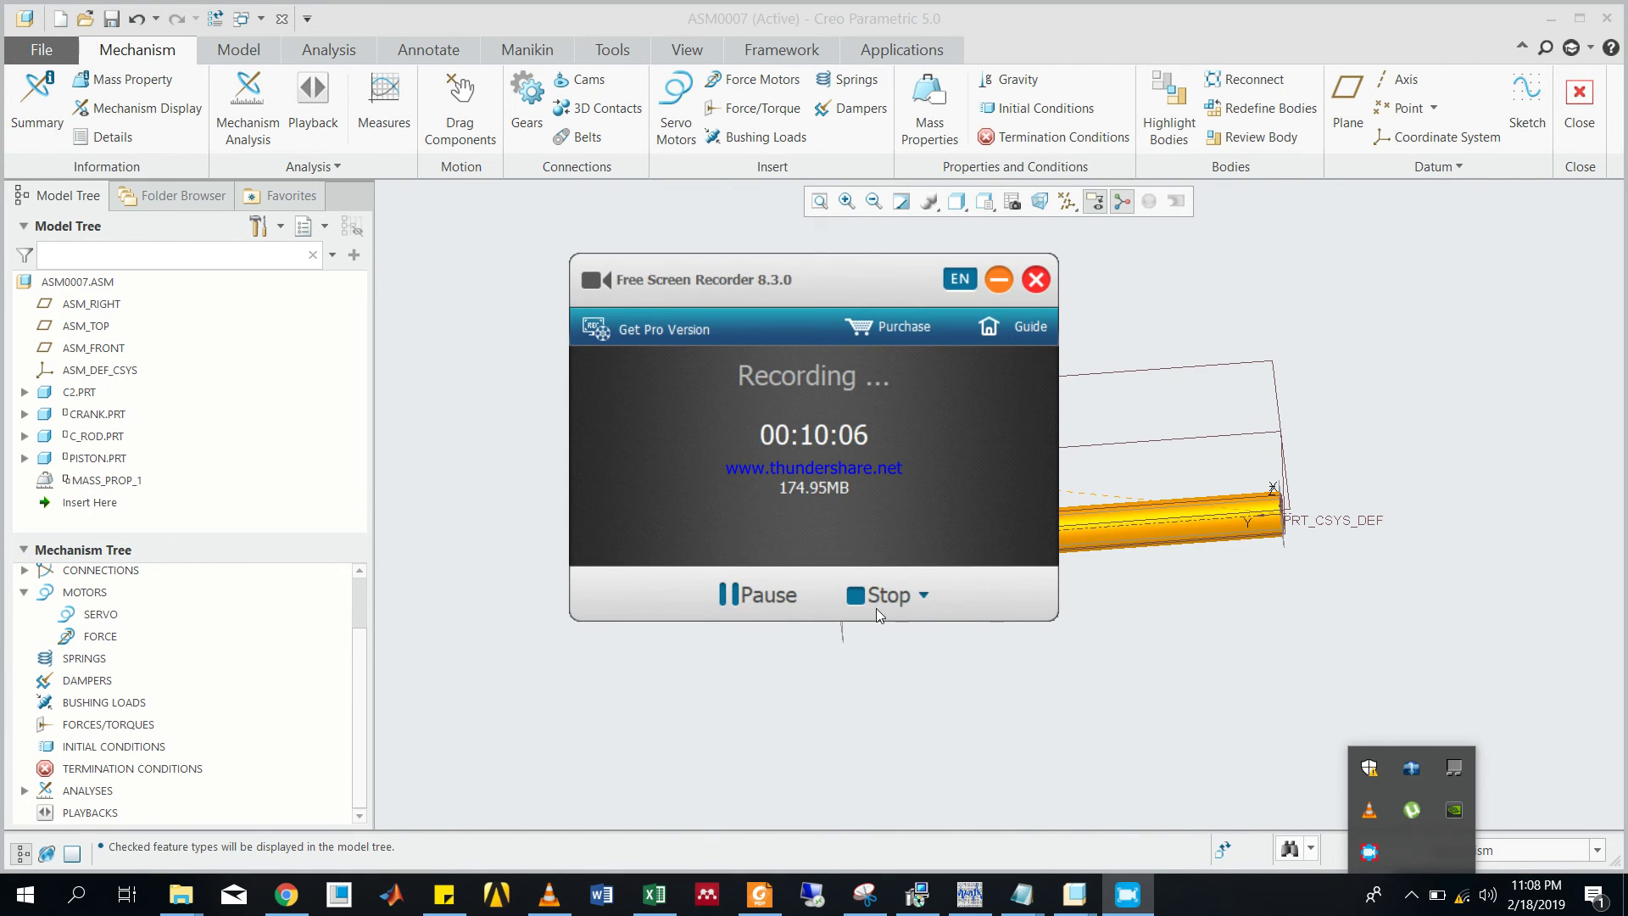
click(779, 592)
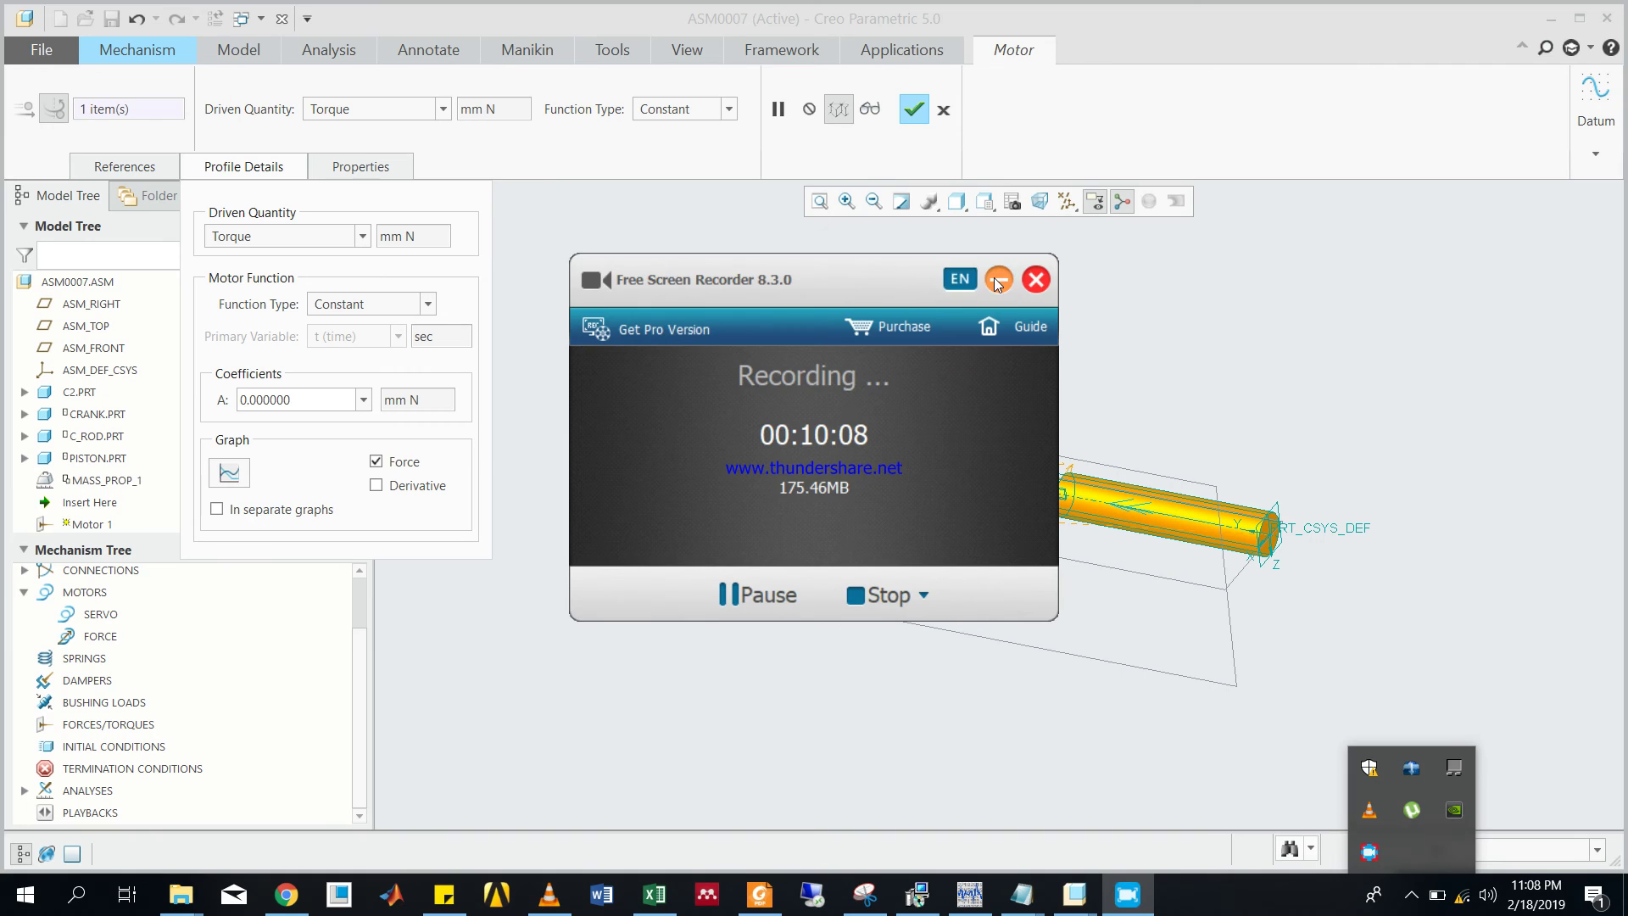
click(998, 281)
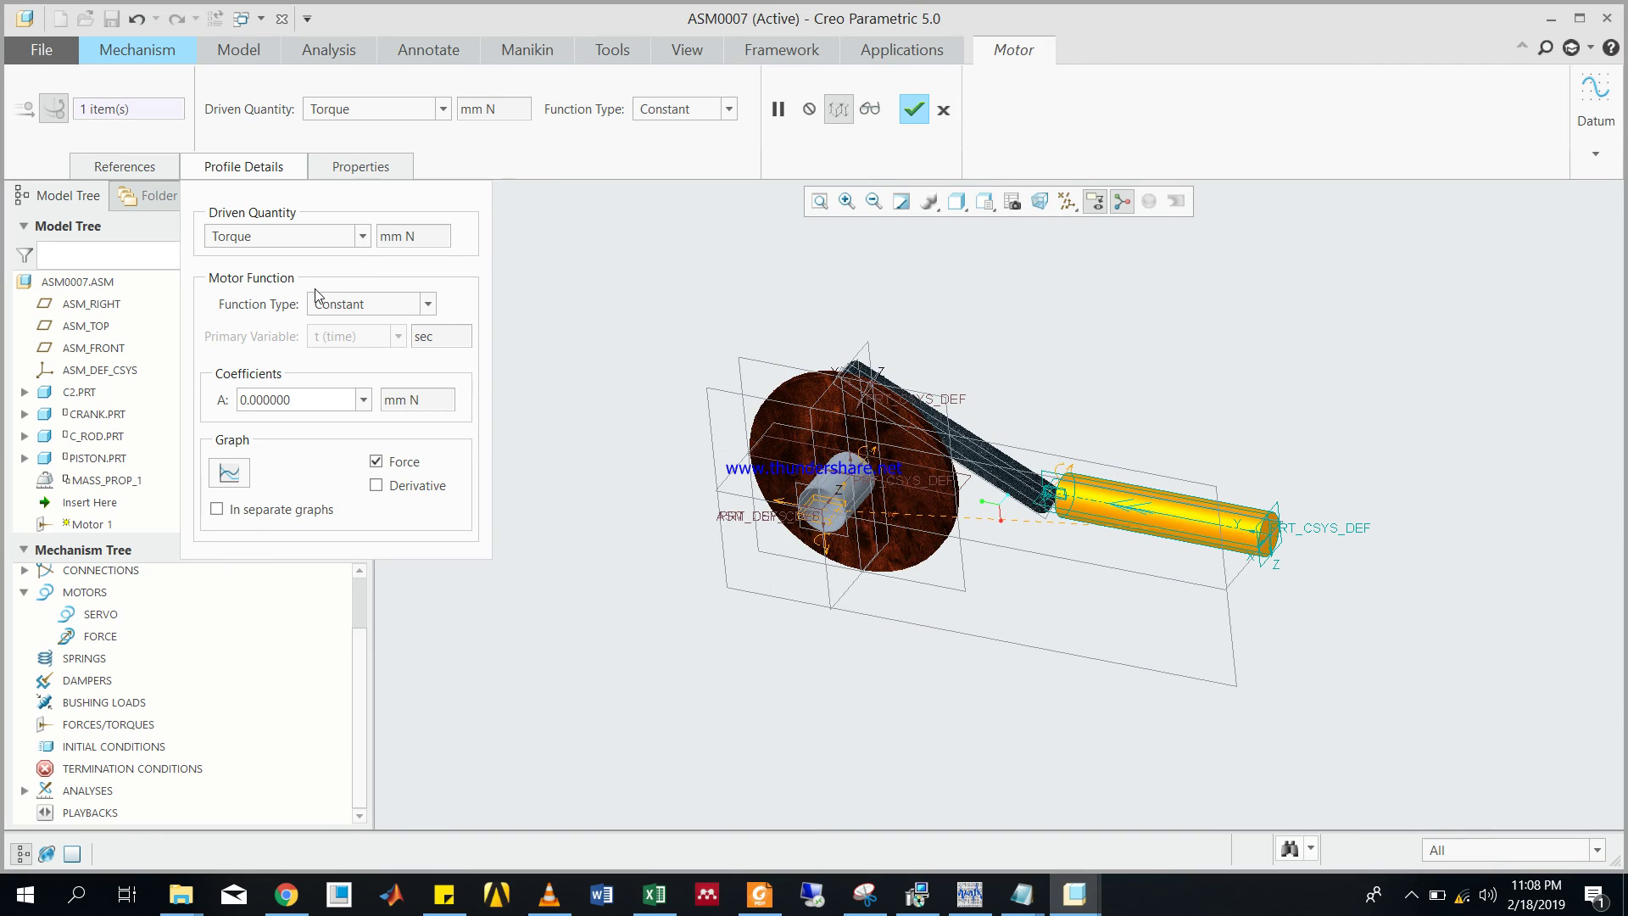
- Set the piston motor's torque function type to Table with posofcranck as the primary variable
click(428, 306)
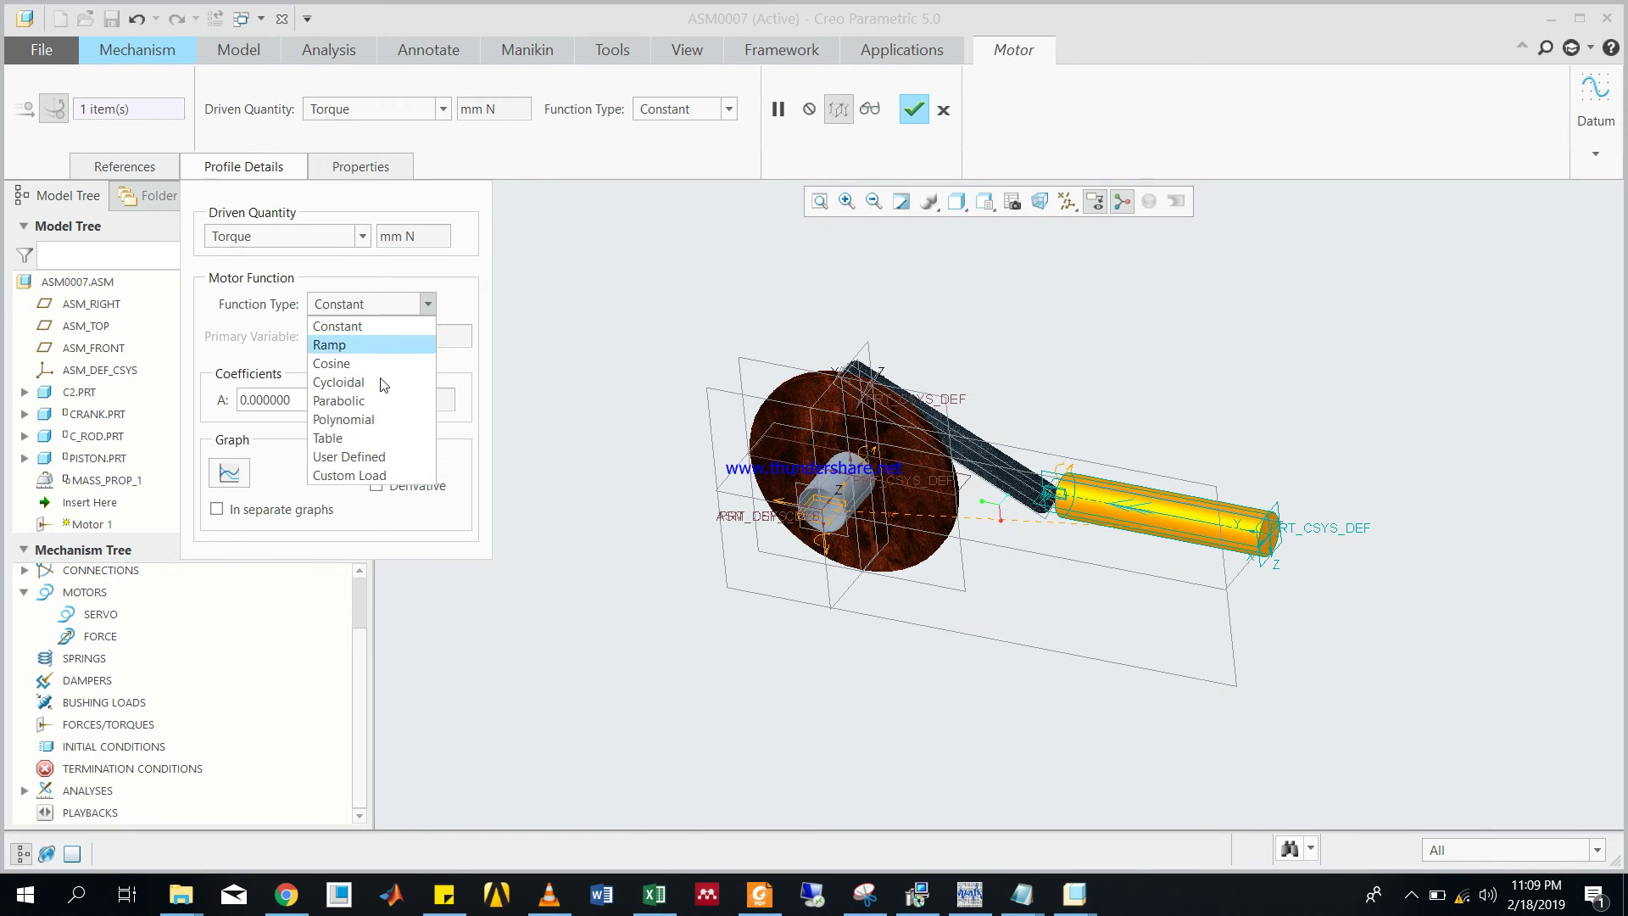
click(361, 438)
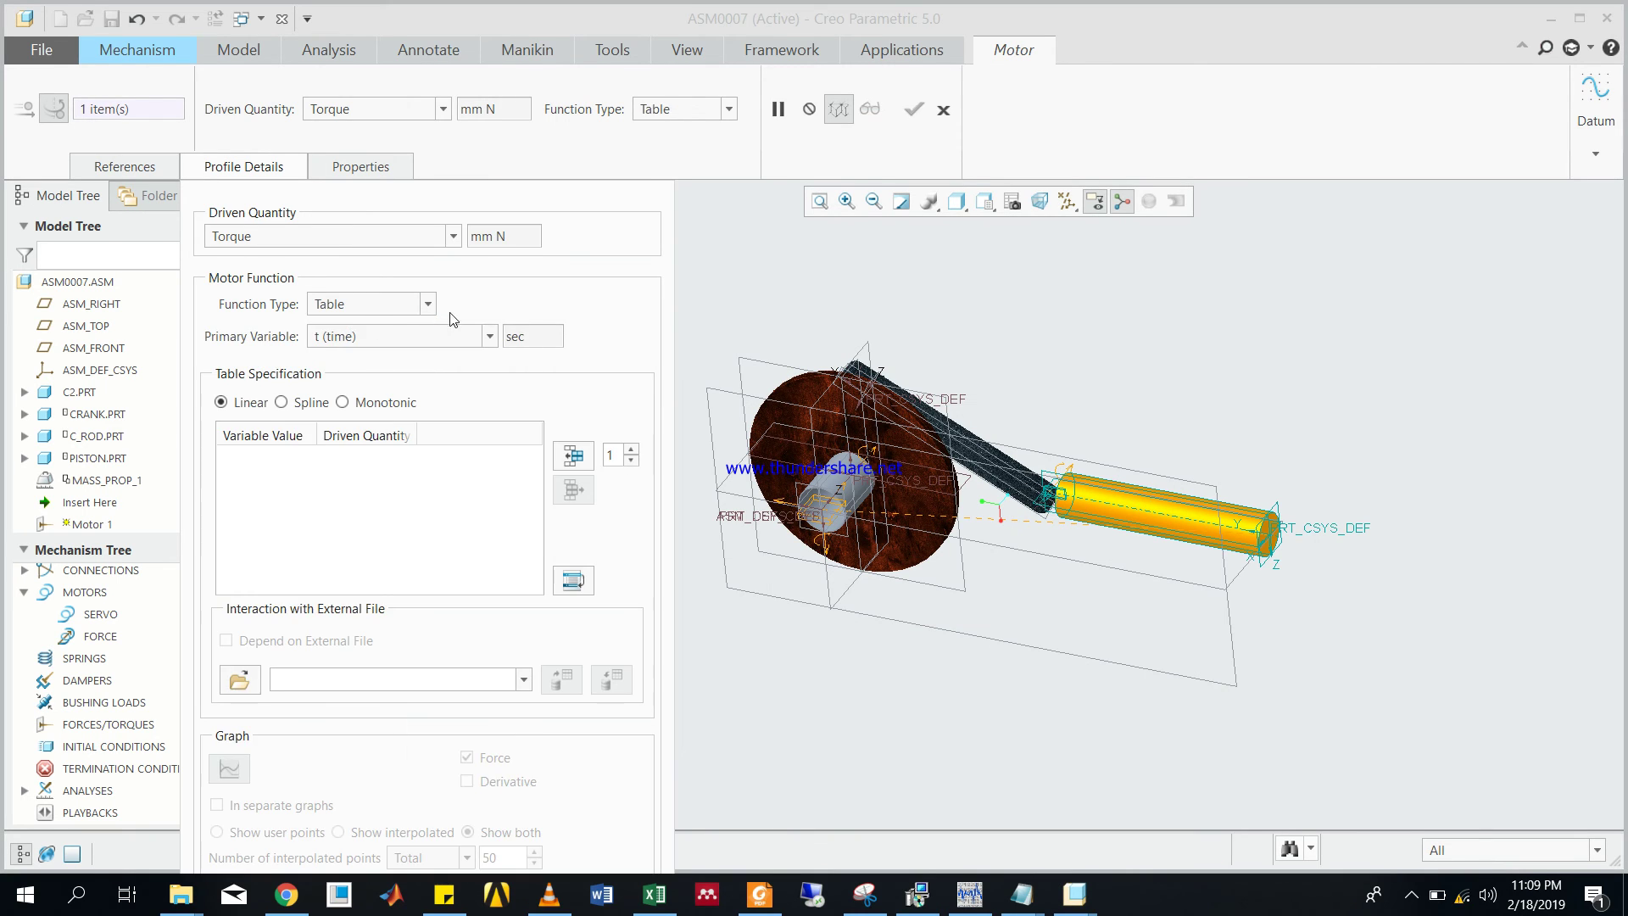
click(490, 338)
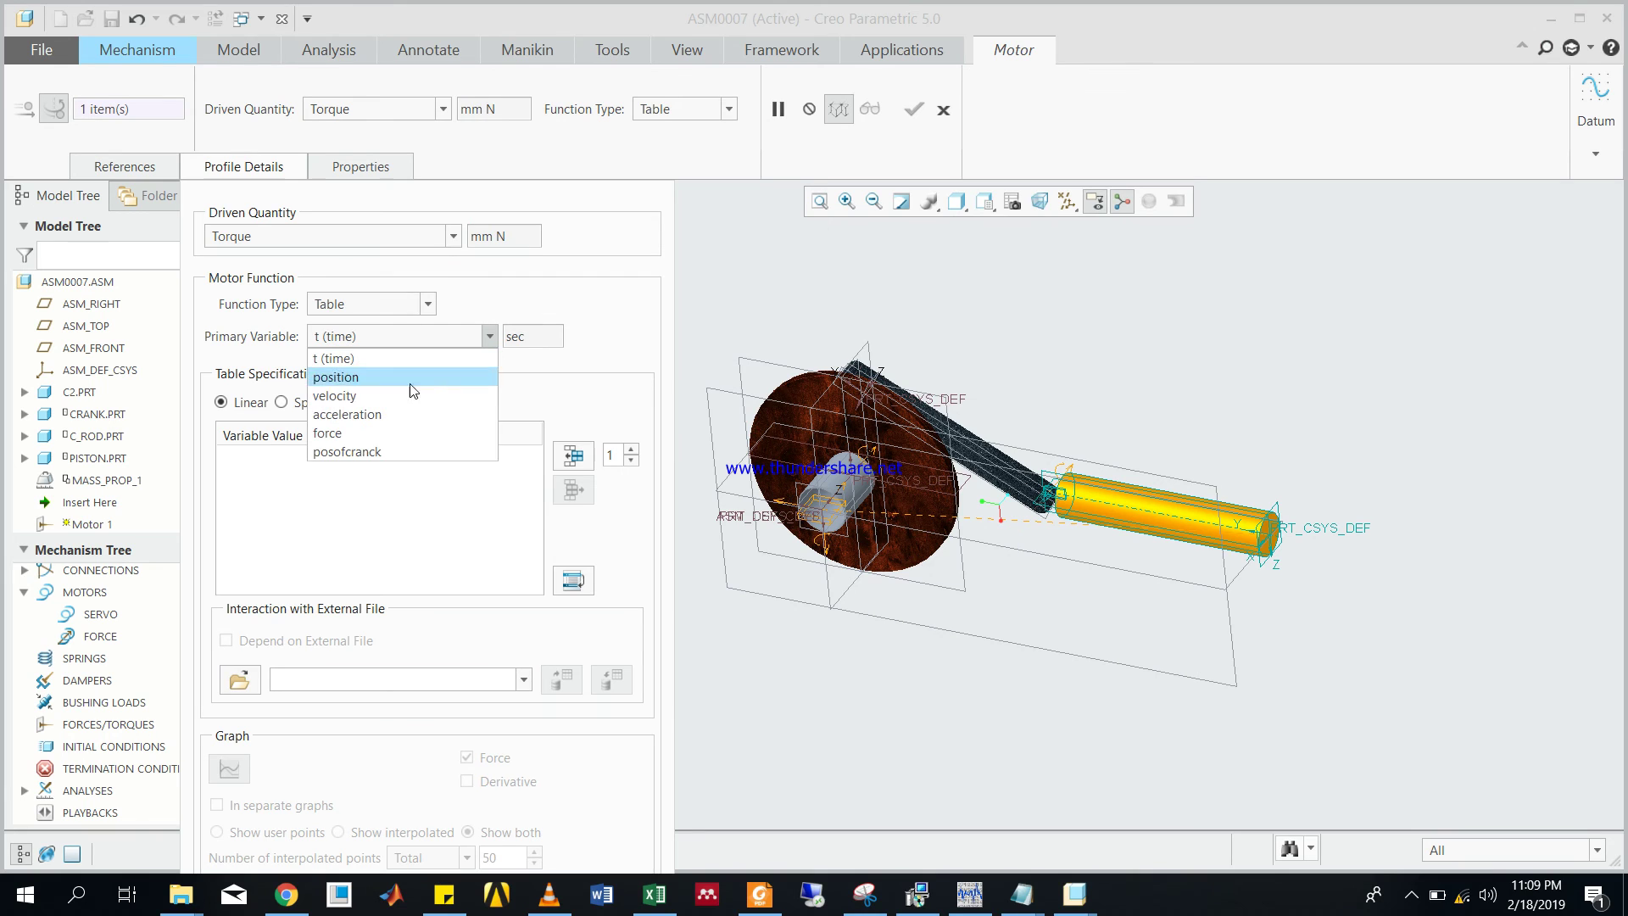
click(368, 451)
- Load the torque table from New Text Document (3).txt on the Desktop, showing all file types
click(236, 685)
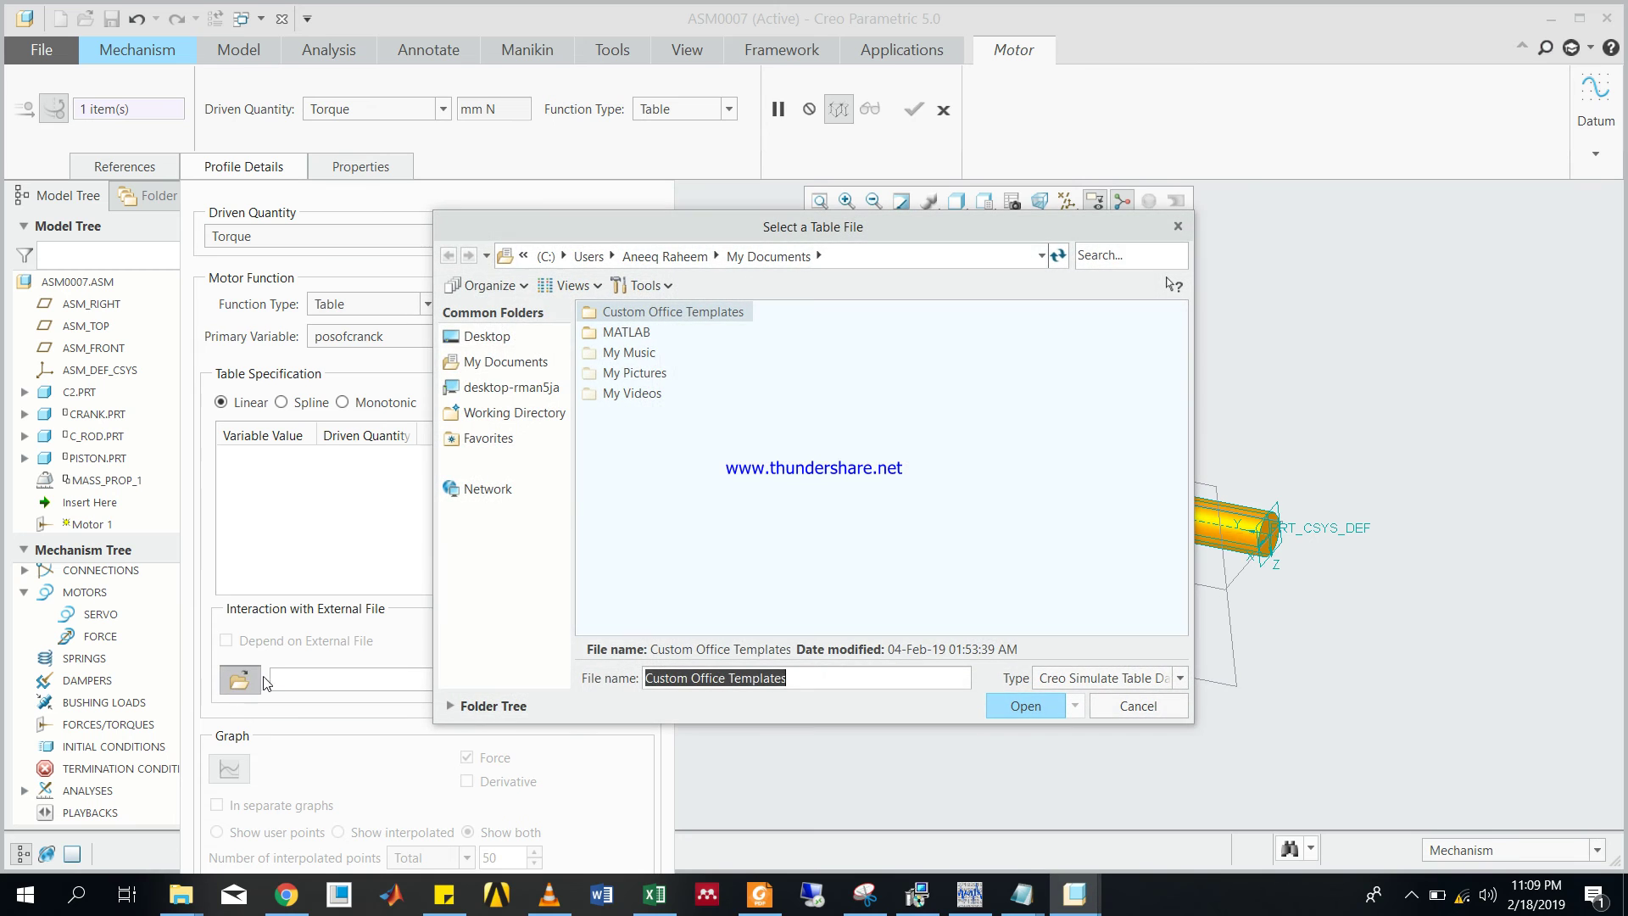
click(488, 336)
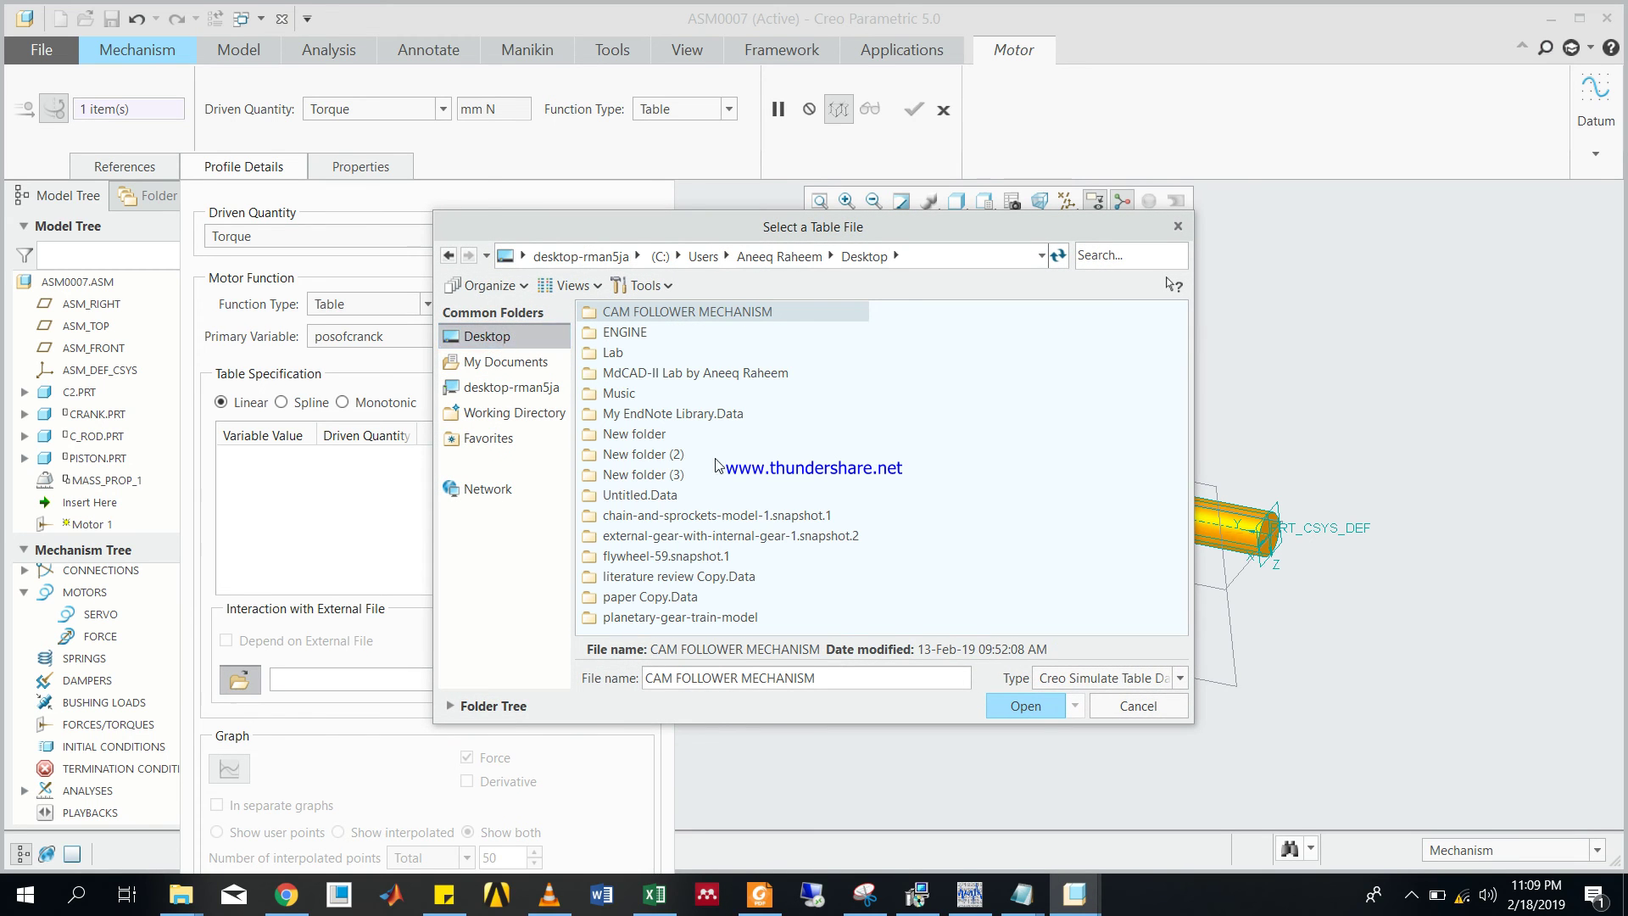
click(1078, 677)
click(1060, 737)
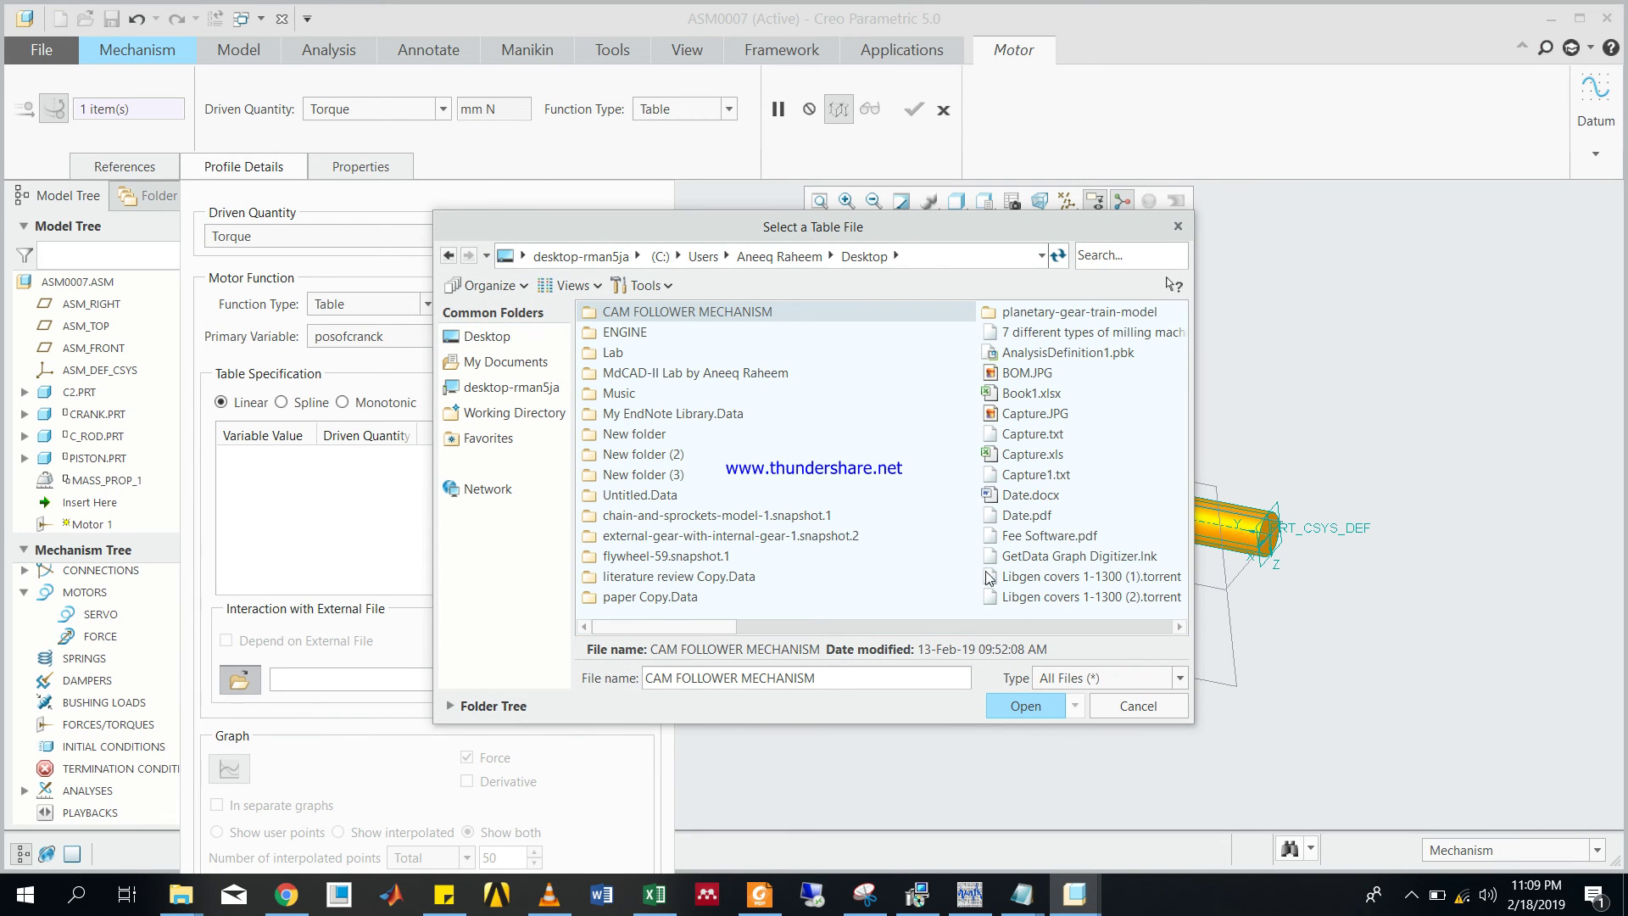
click(776, 625)
click(944, 628)
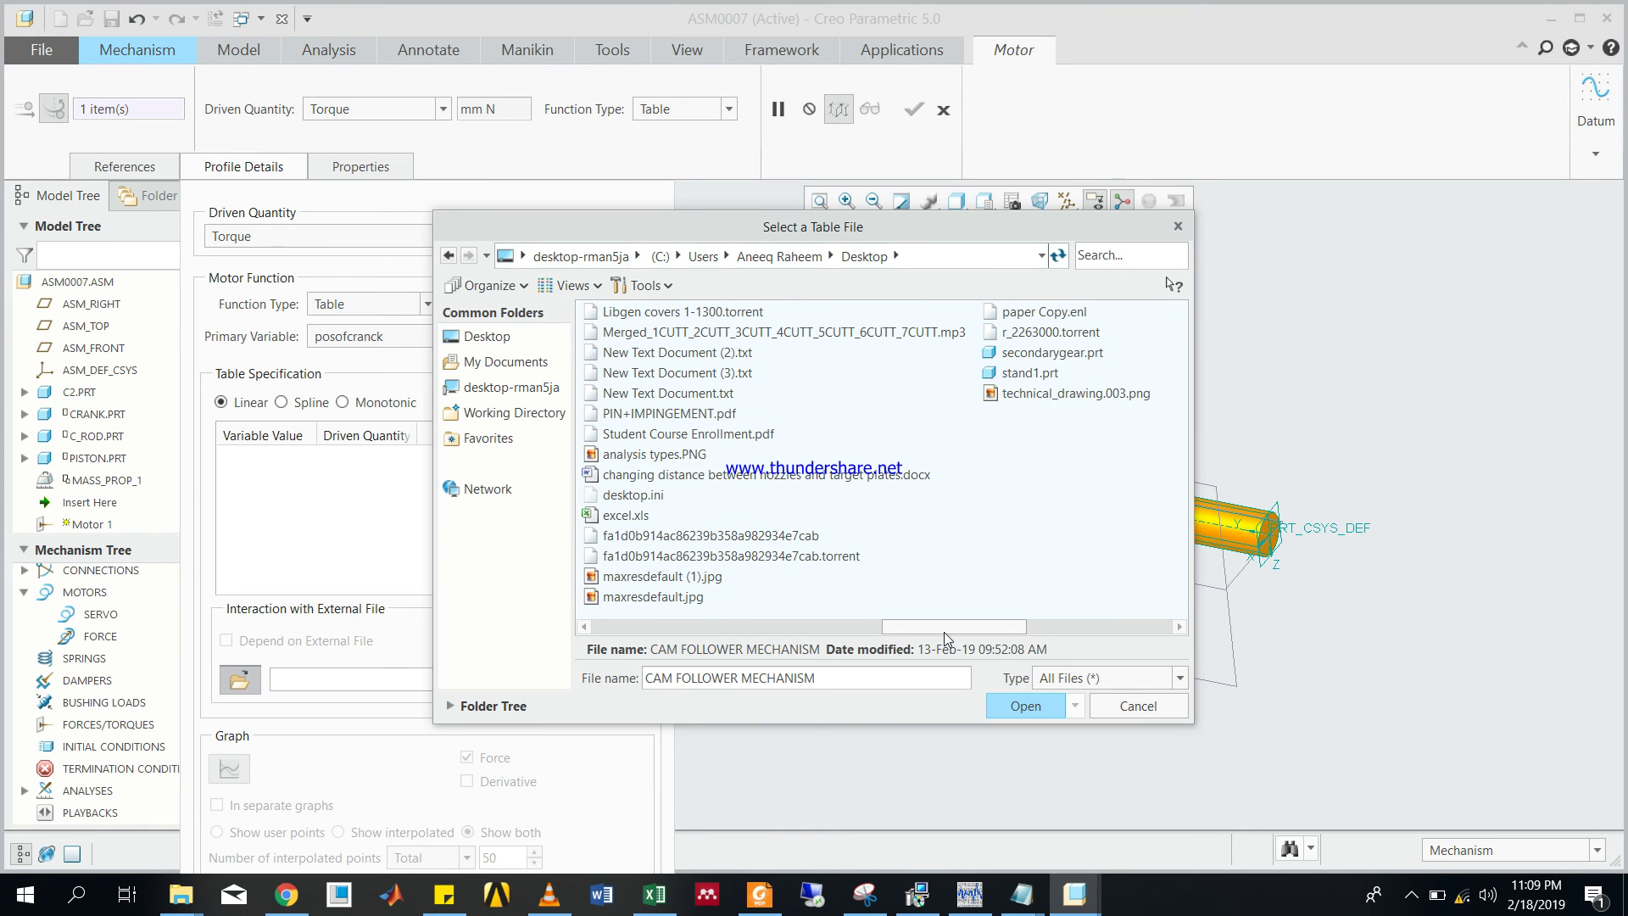
double_click(739, 373)
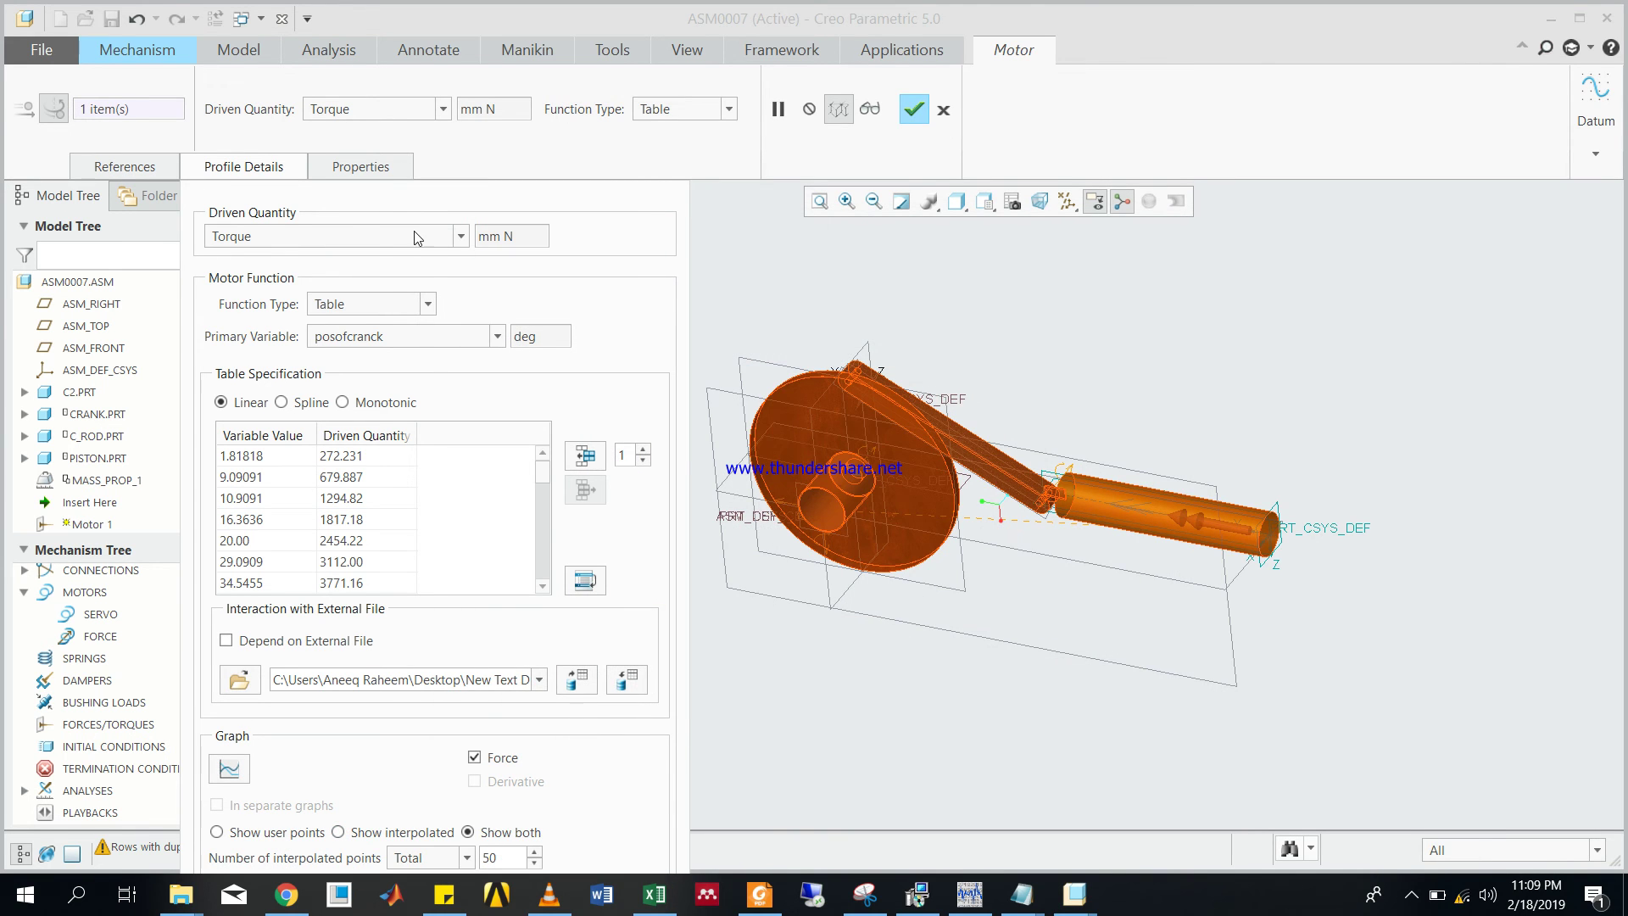
- Set the torque table's interpolation to Spline, plot the torque profile, and finish the motor definition
drag(458, 186, 567, 39)
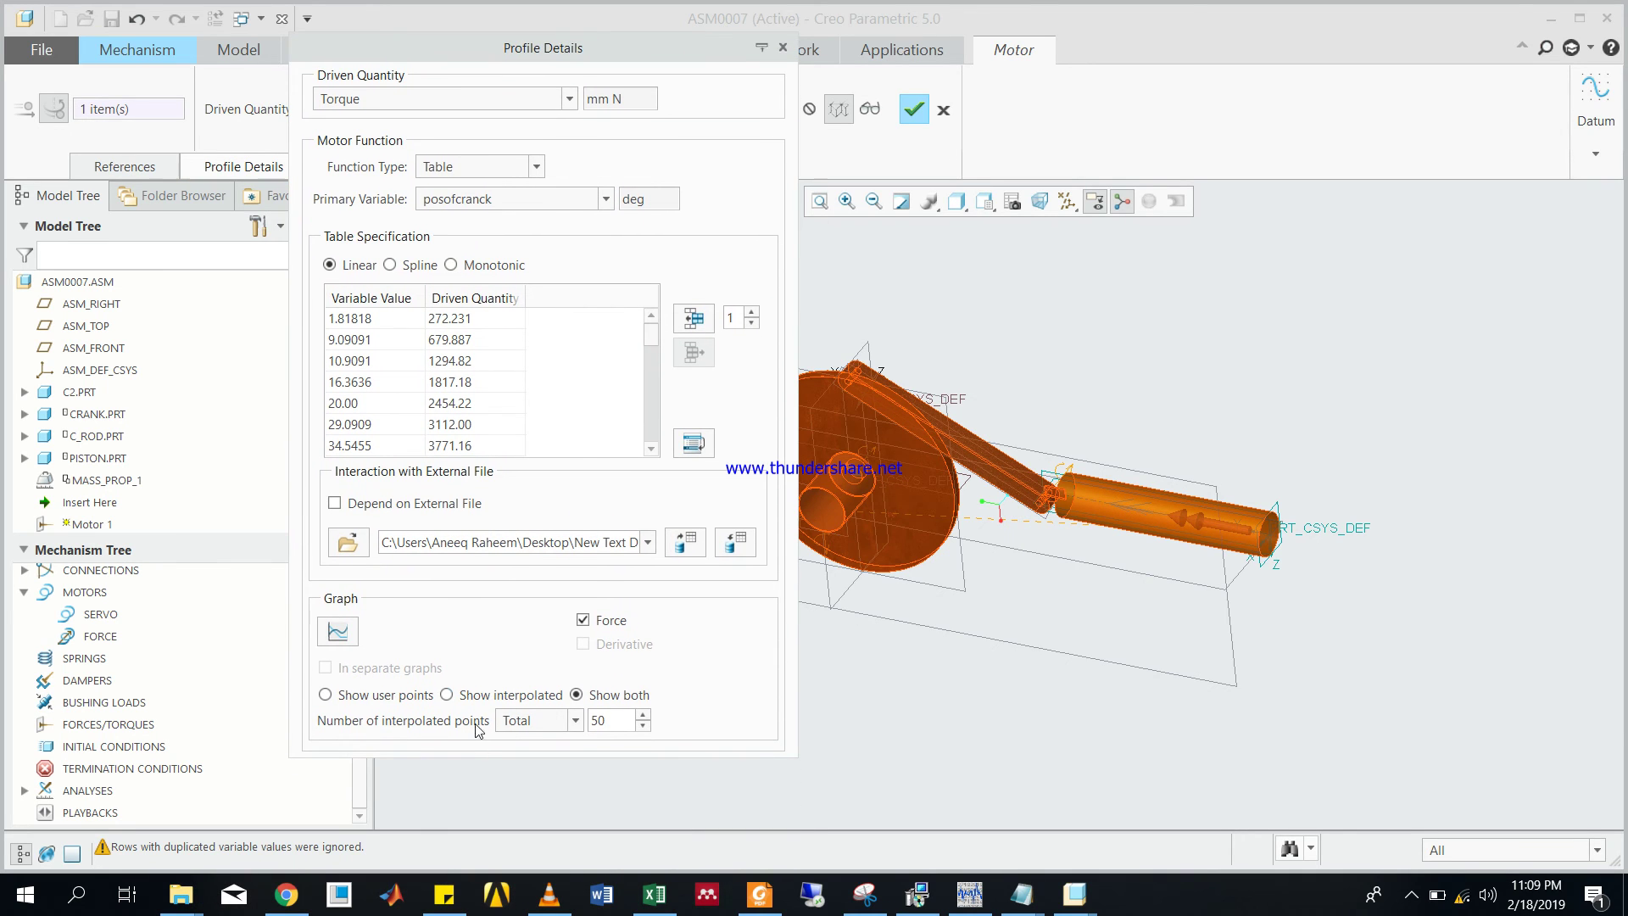
click(416, 265)
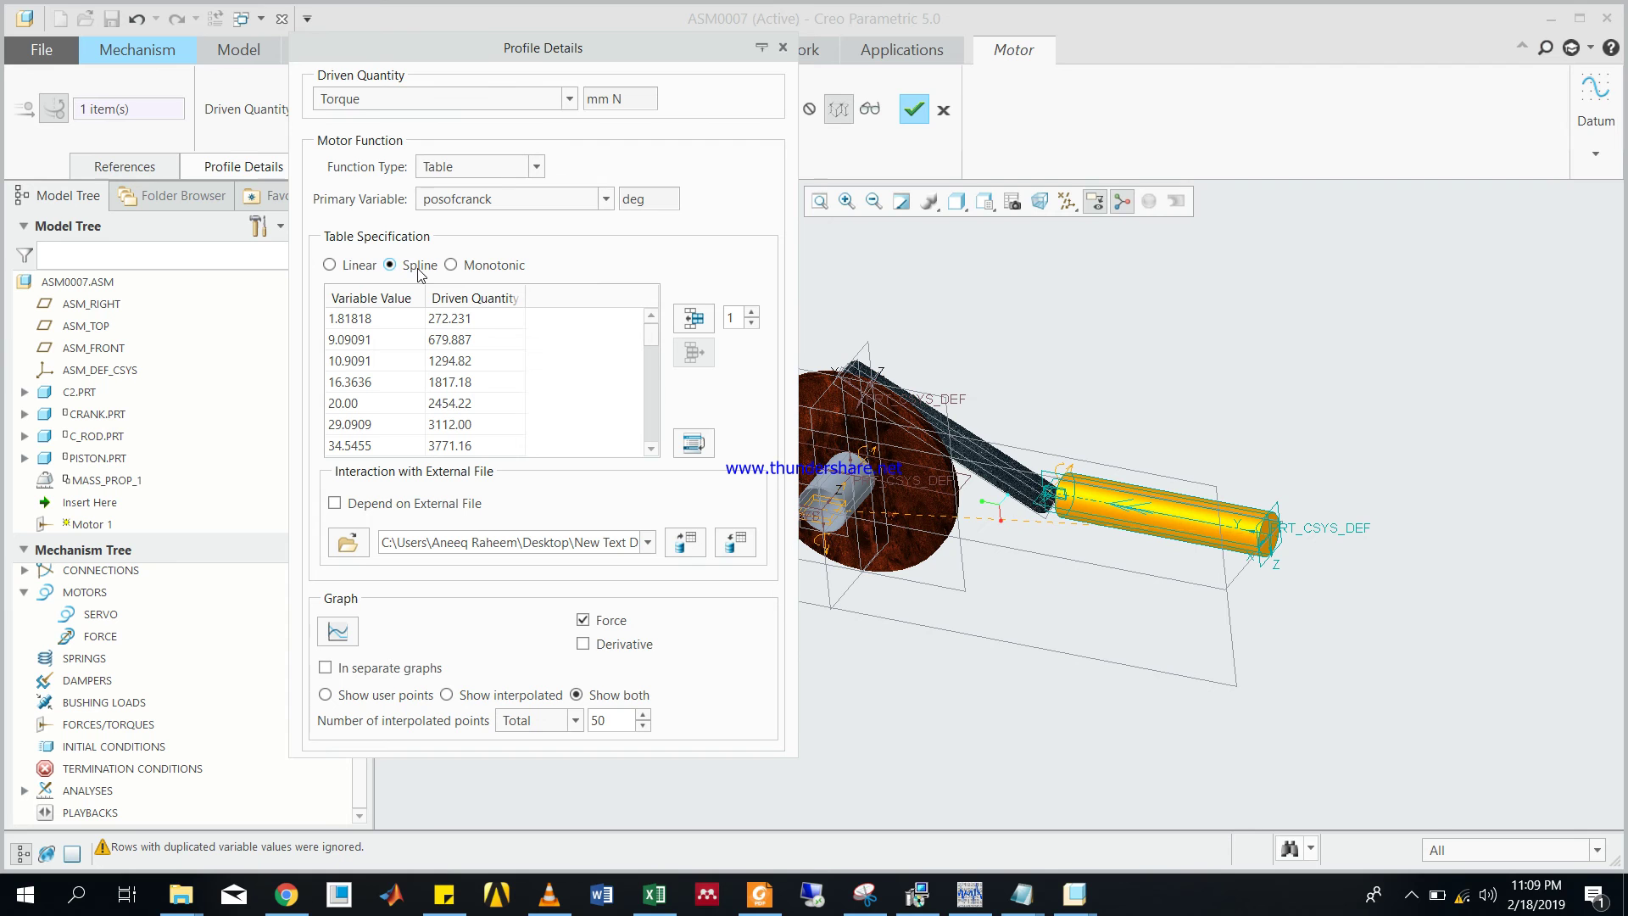
click(348, 643)
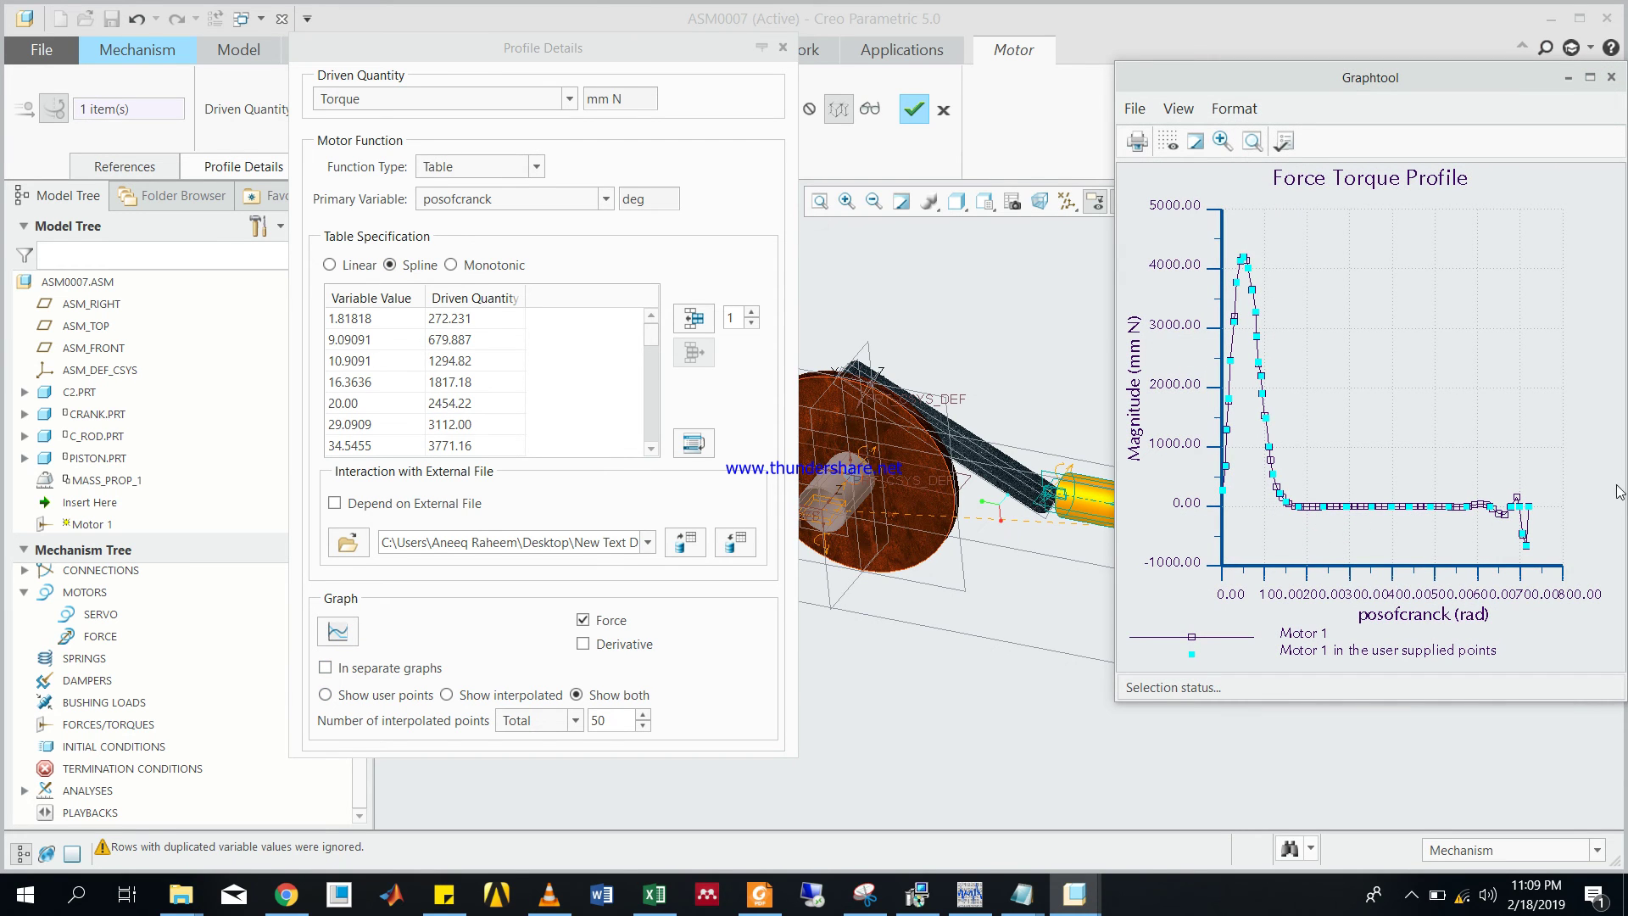
click(1590, 78)
click(1613, 16)
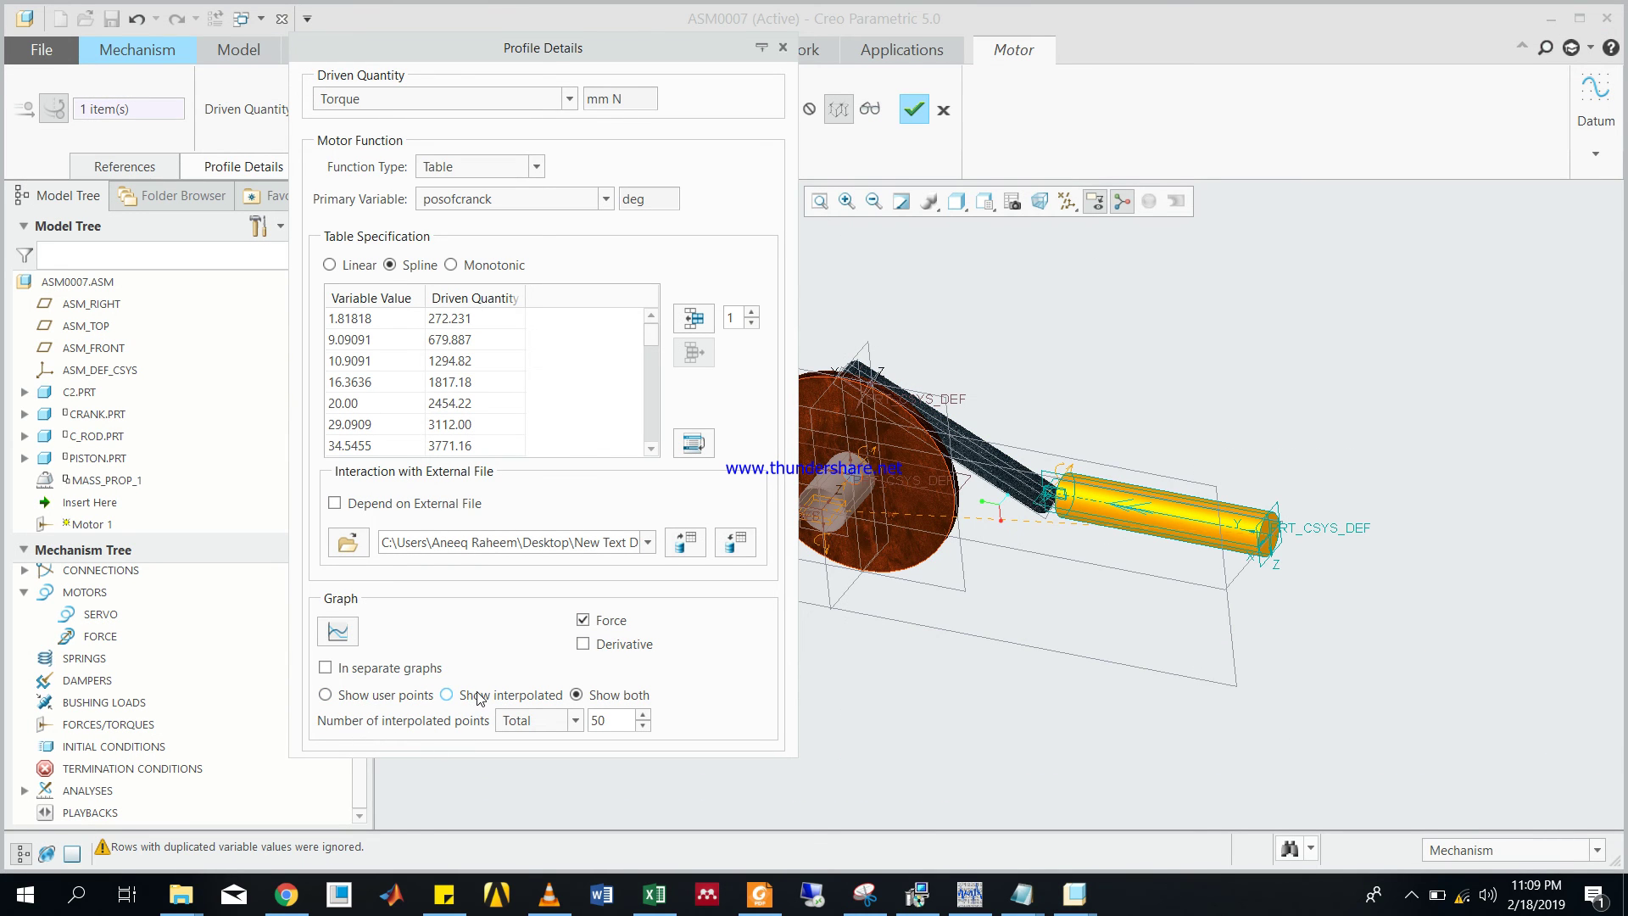
drag(617, 41, 462, 31)
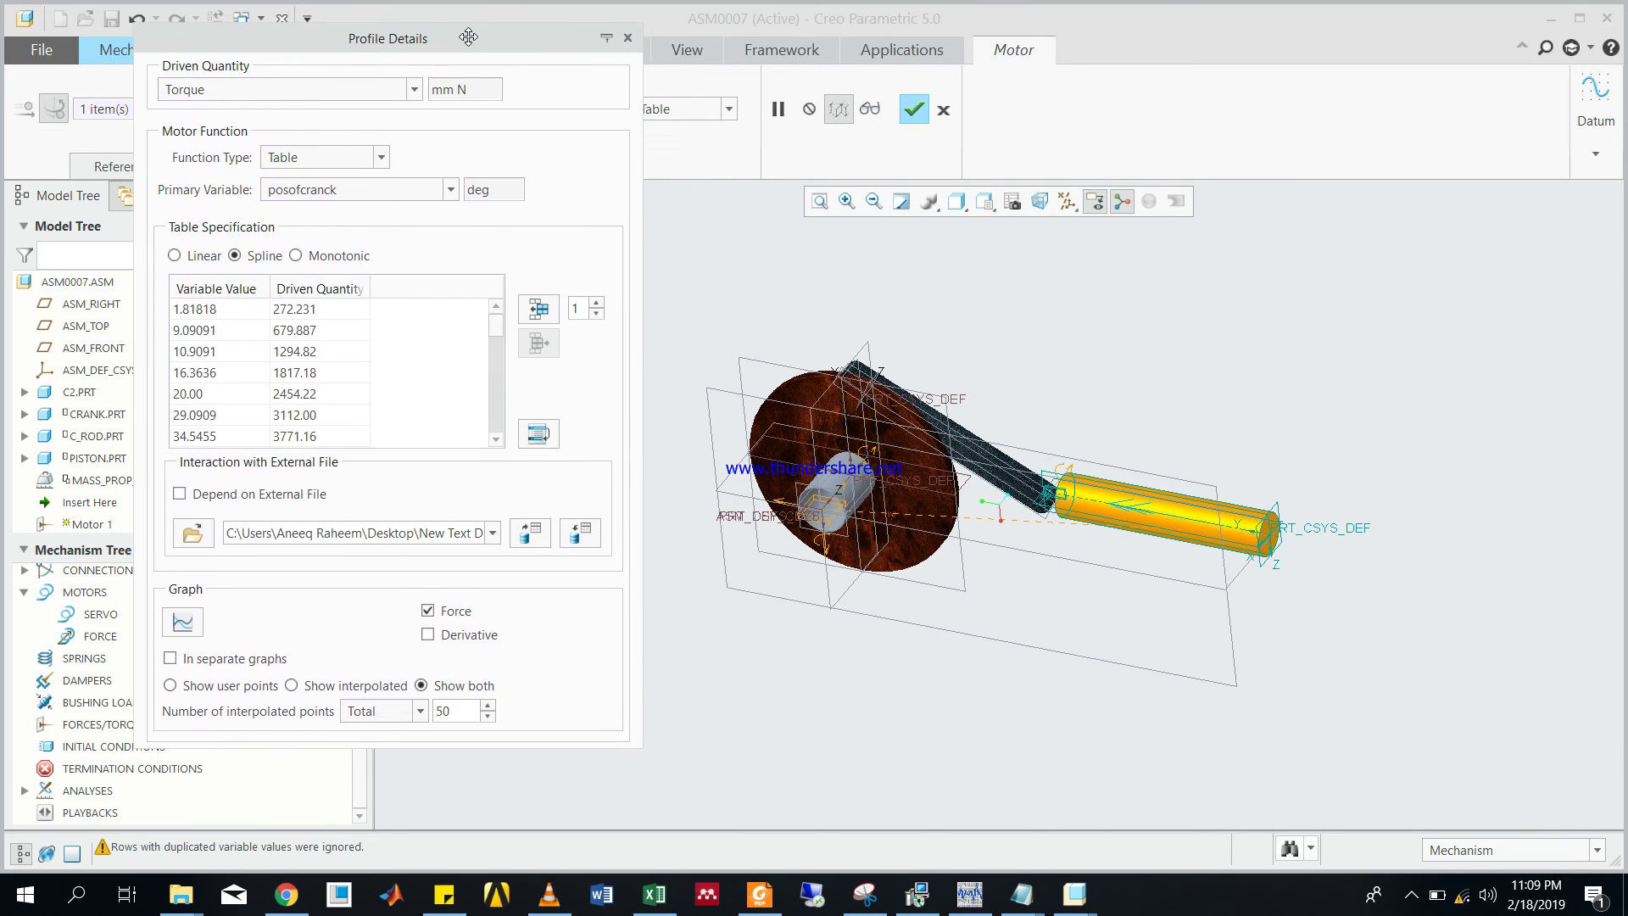
click(913, 110)
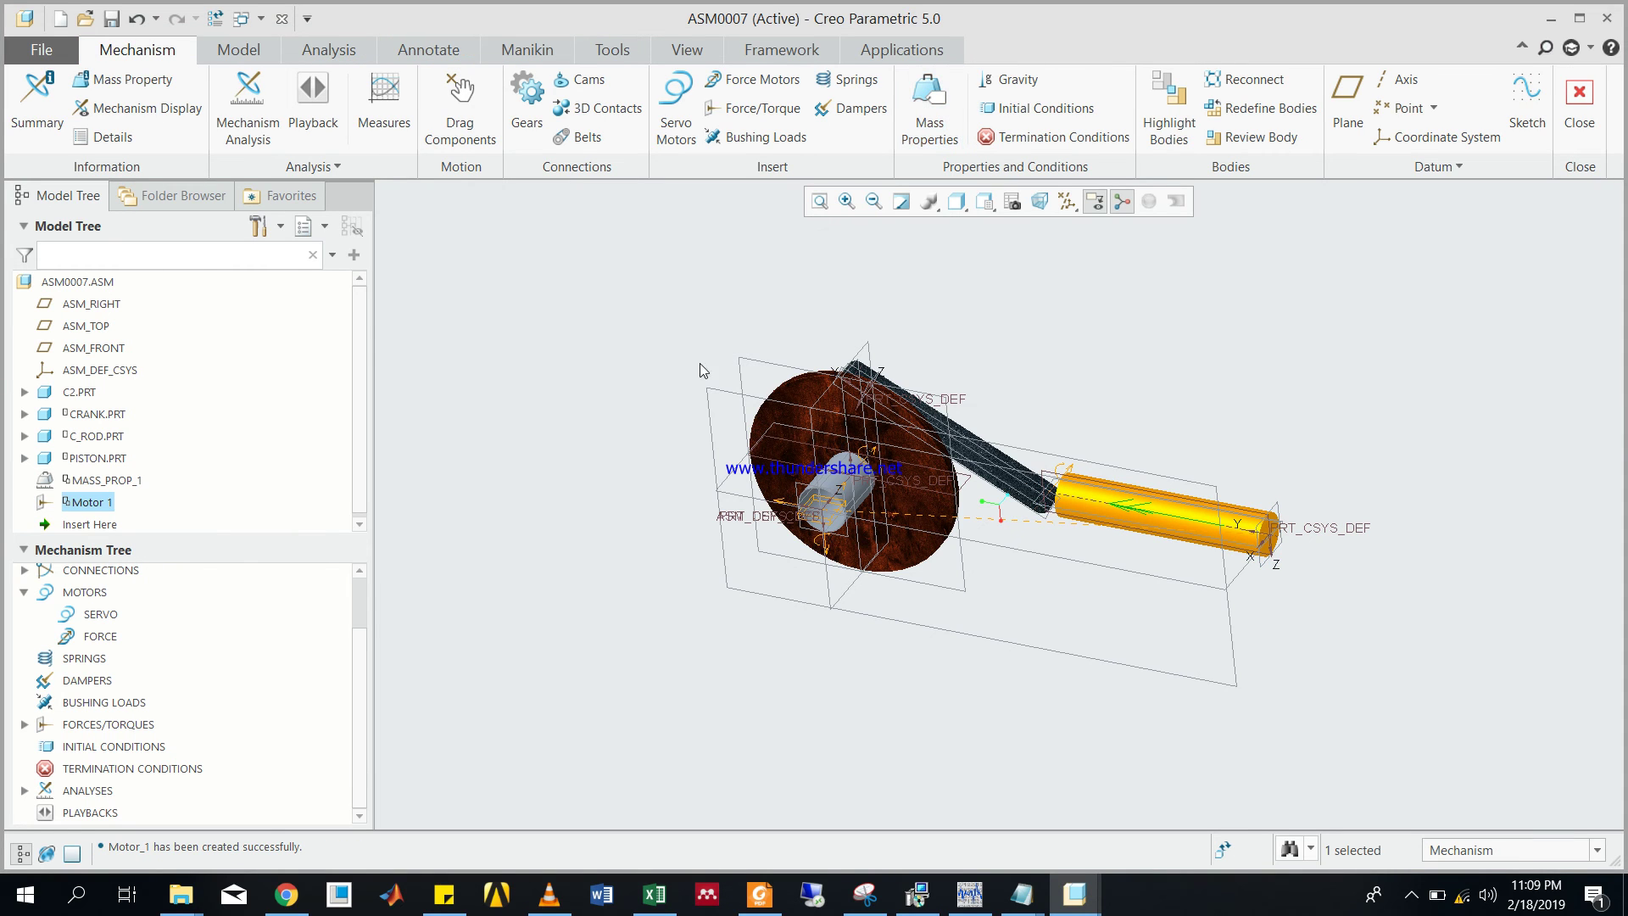
- Open the dynamic analysis AnalysisDefinition3 for editing and review its motors and external loads
click(24, 791)
scroll(254, 738, down, 2)
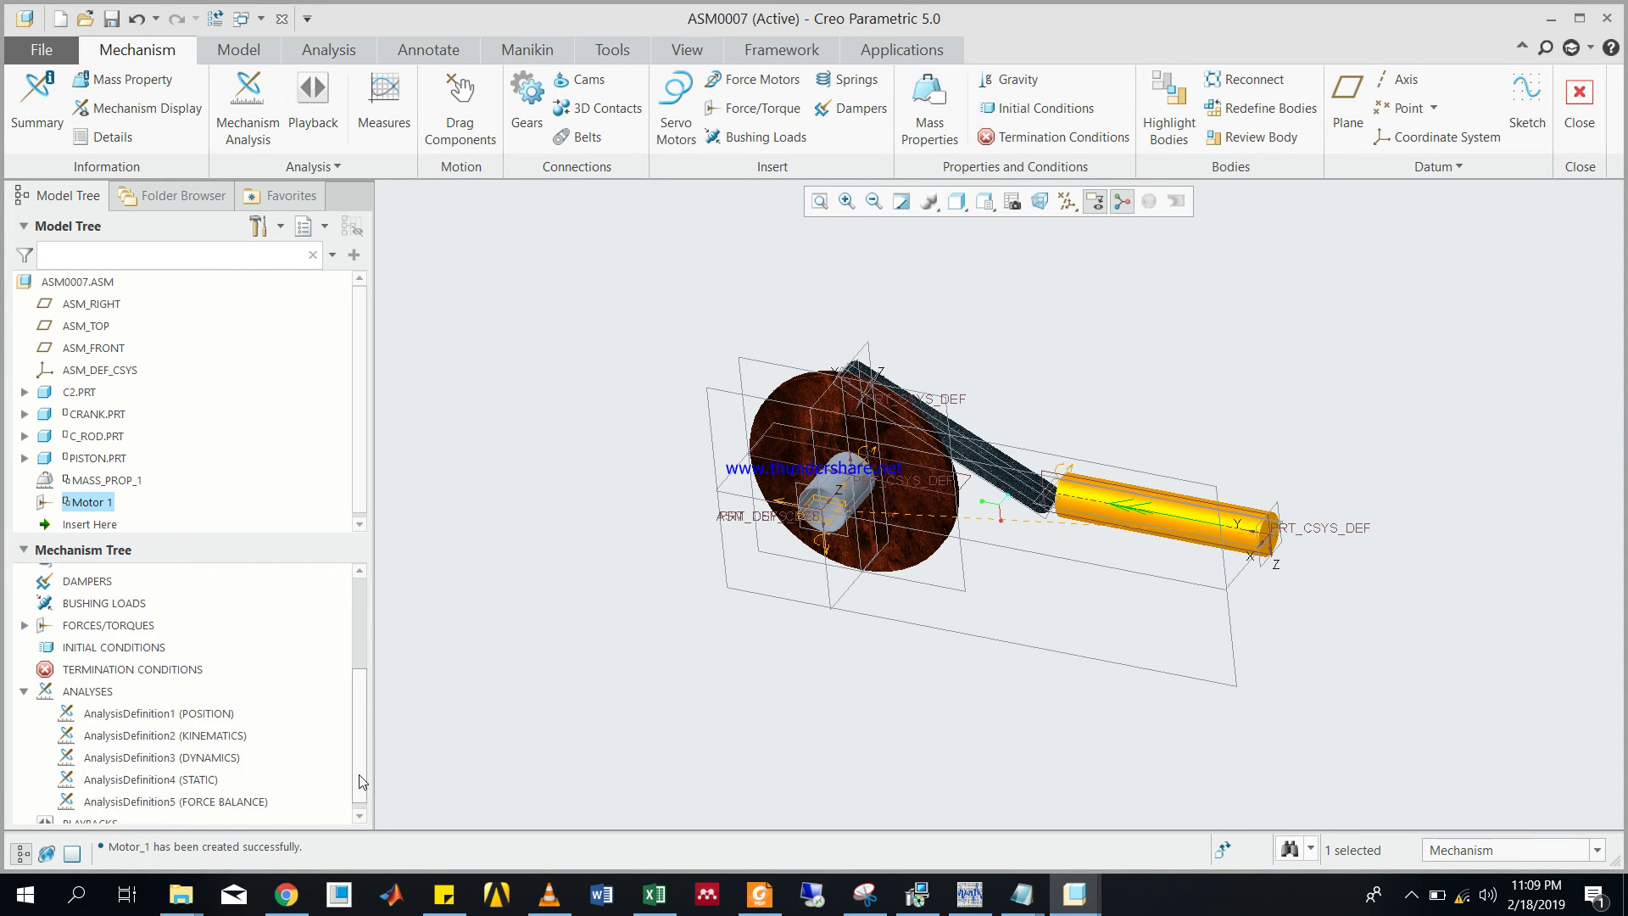
right_click(207, 751)
click(246, 717)
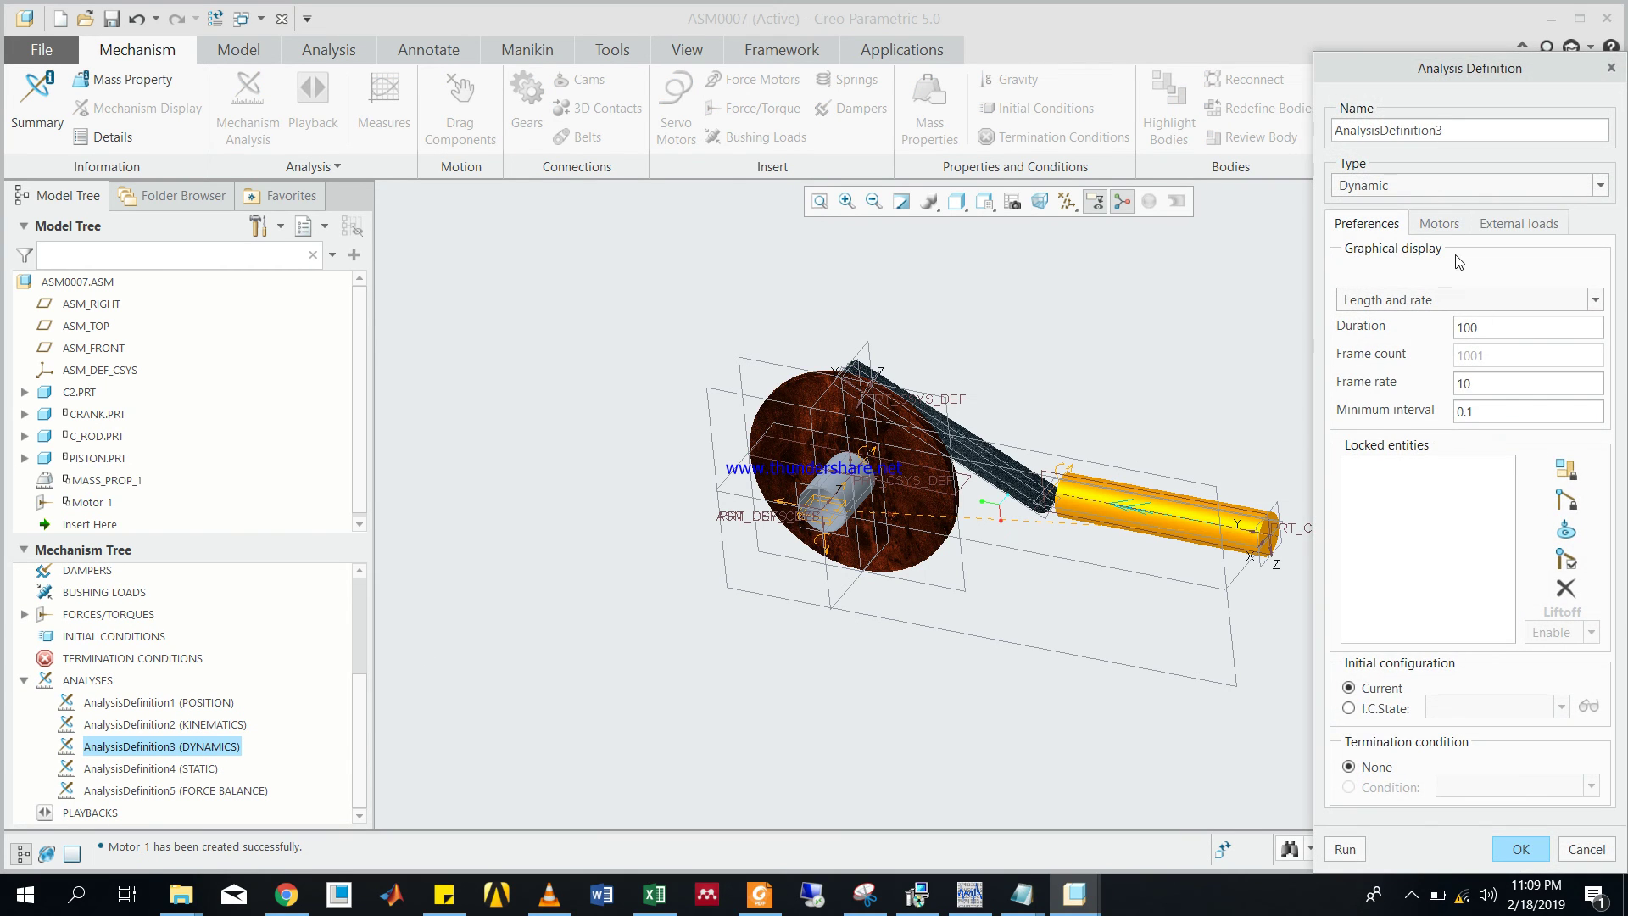
click(1451, 225)
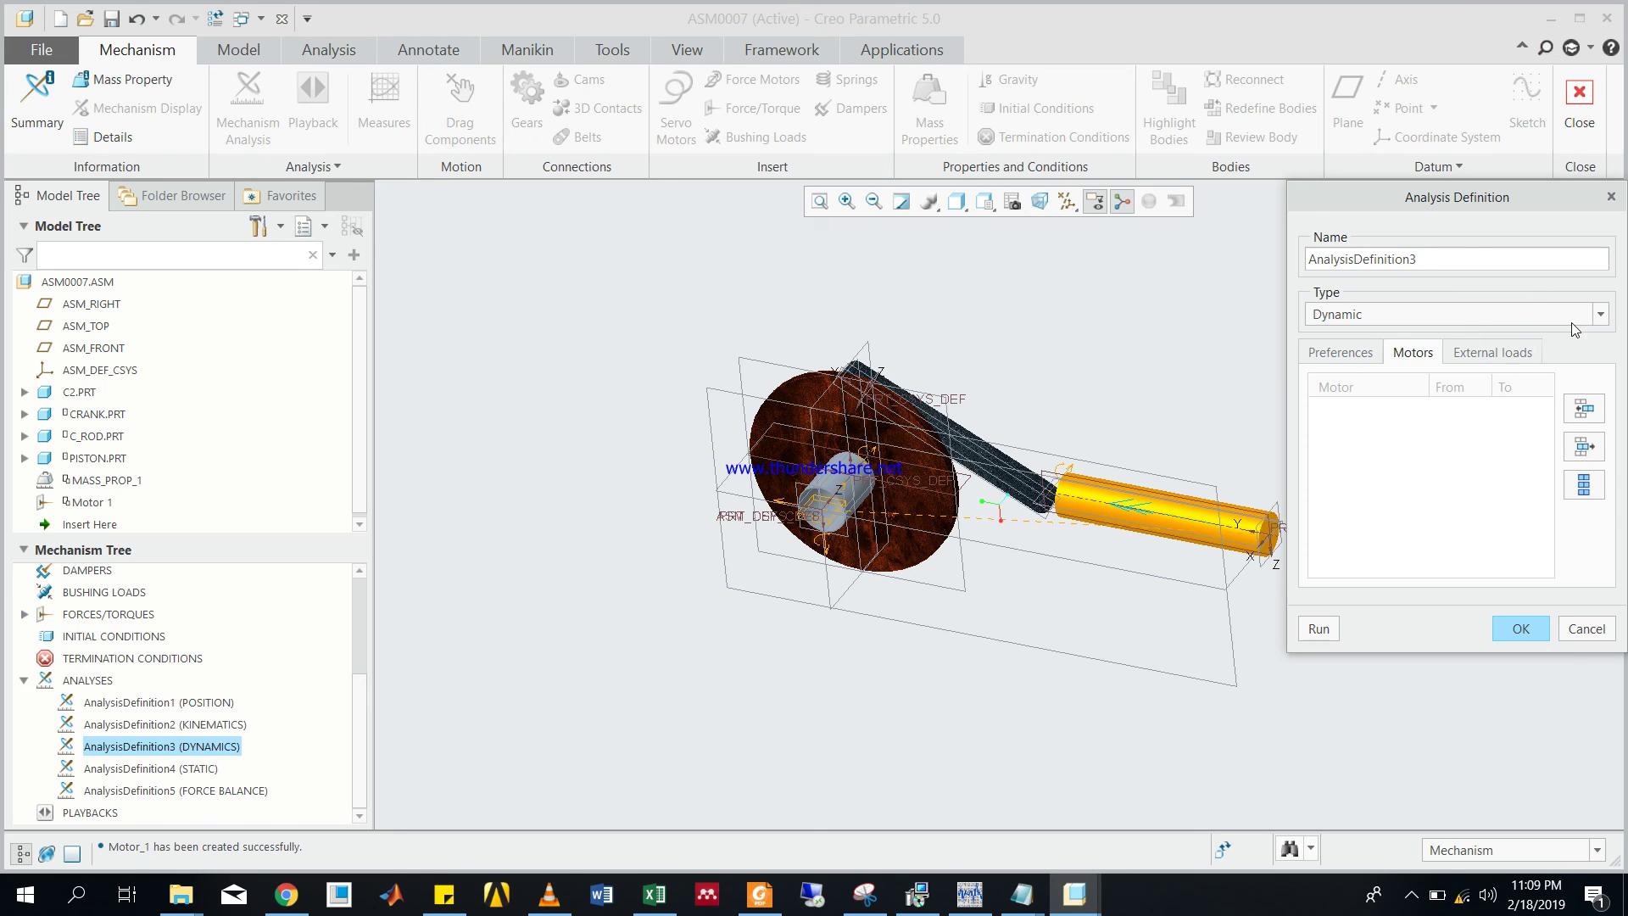
click(1494, 354)
click(1338, 357)
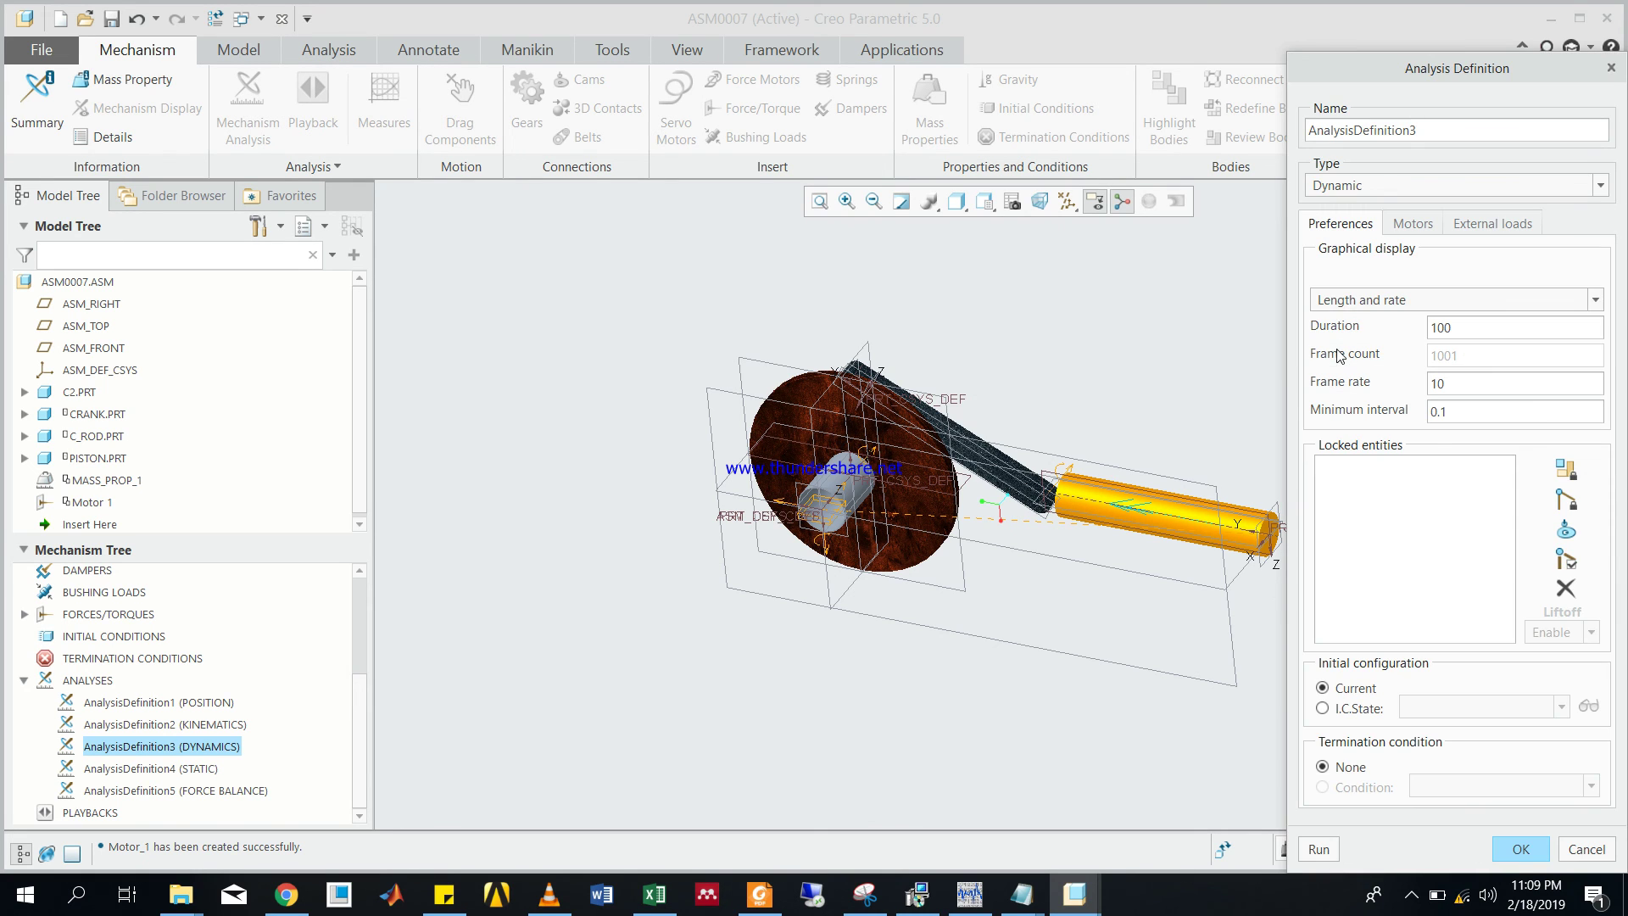
- Run AnalysisDefinition3, interrupt the run, and recheck its motors, external loads and preferences
click(1320, 848)
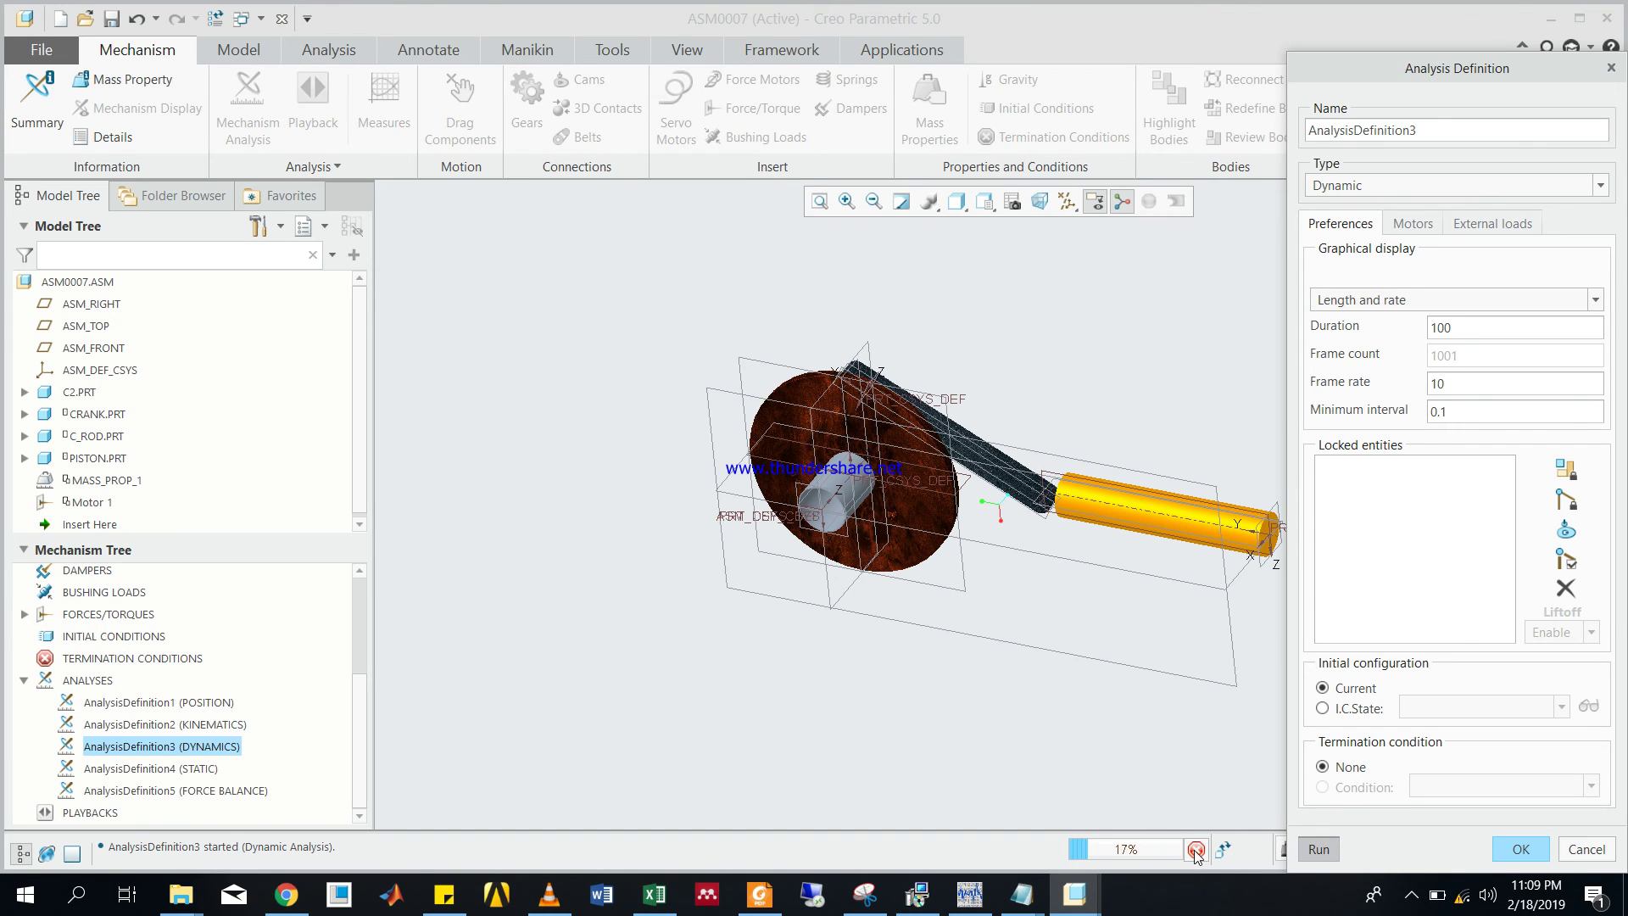
click(1195, 849)
click(1421, 223)
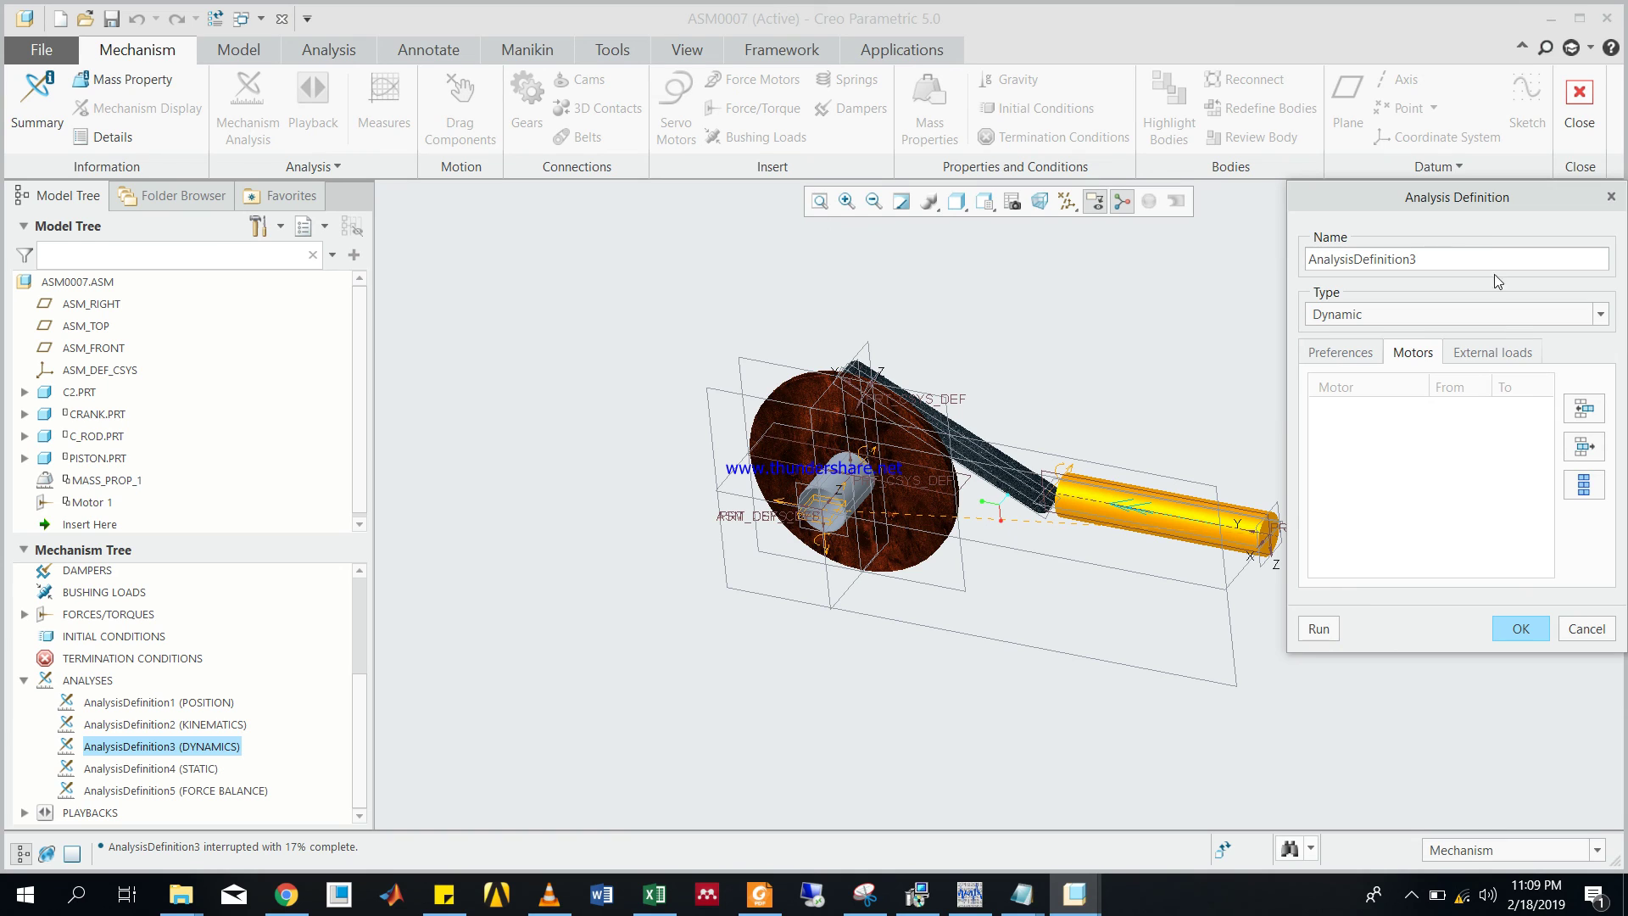
click(1490, 354)
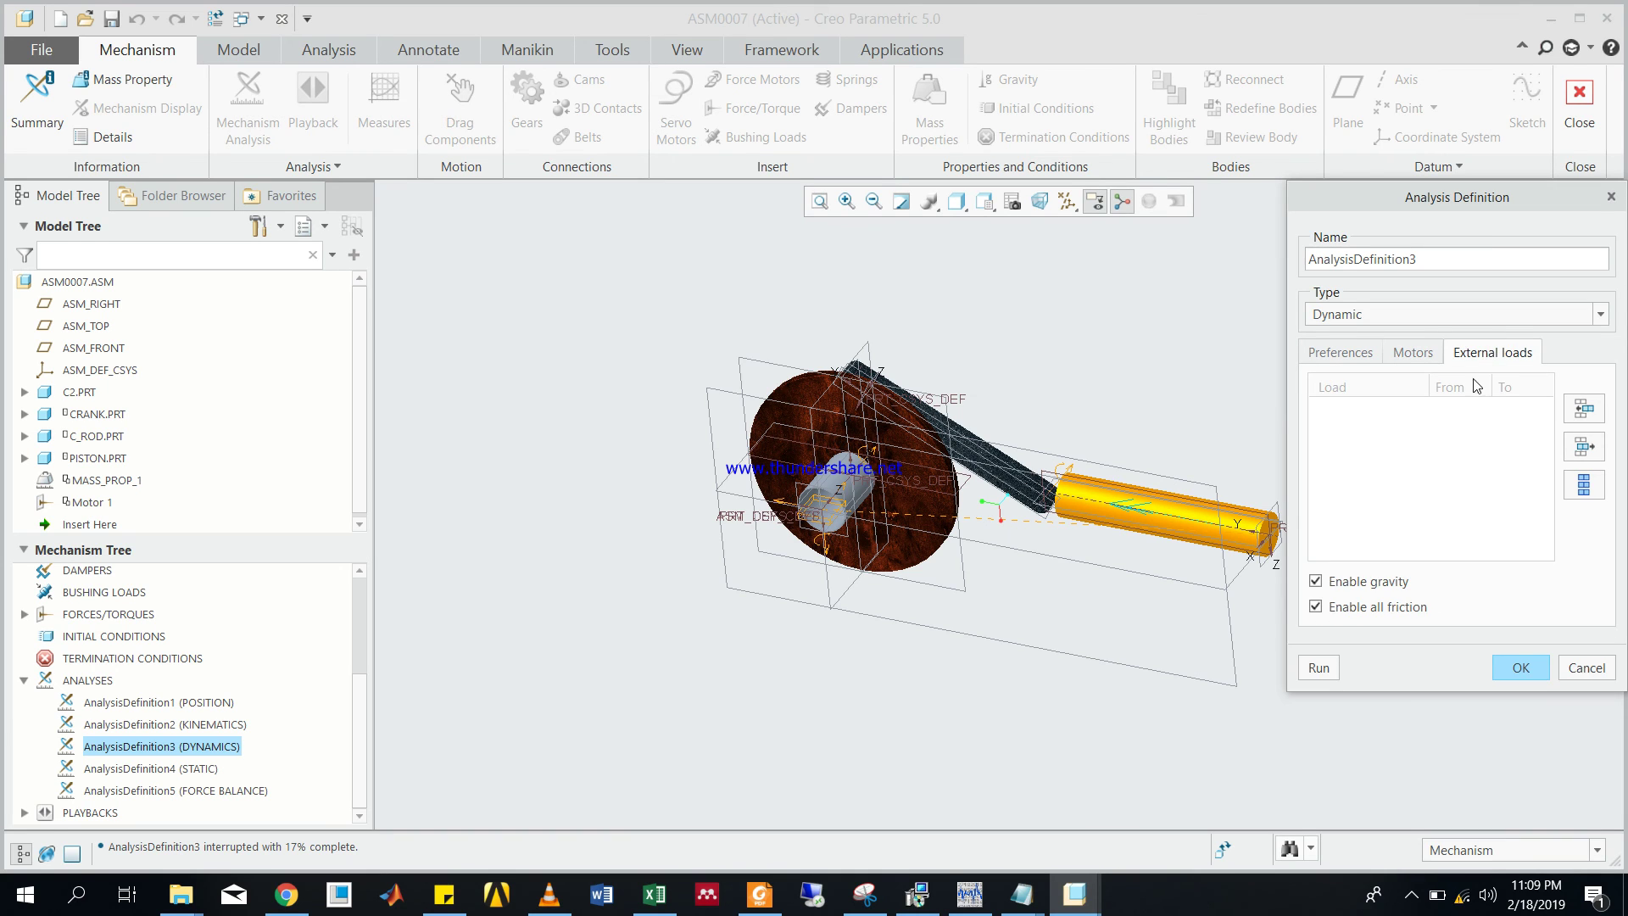
click(1342, 352)
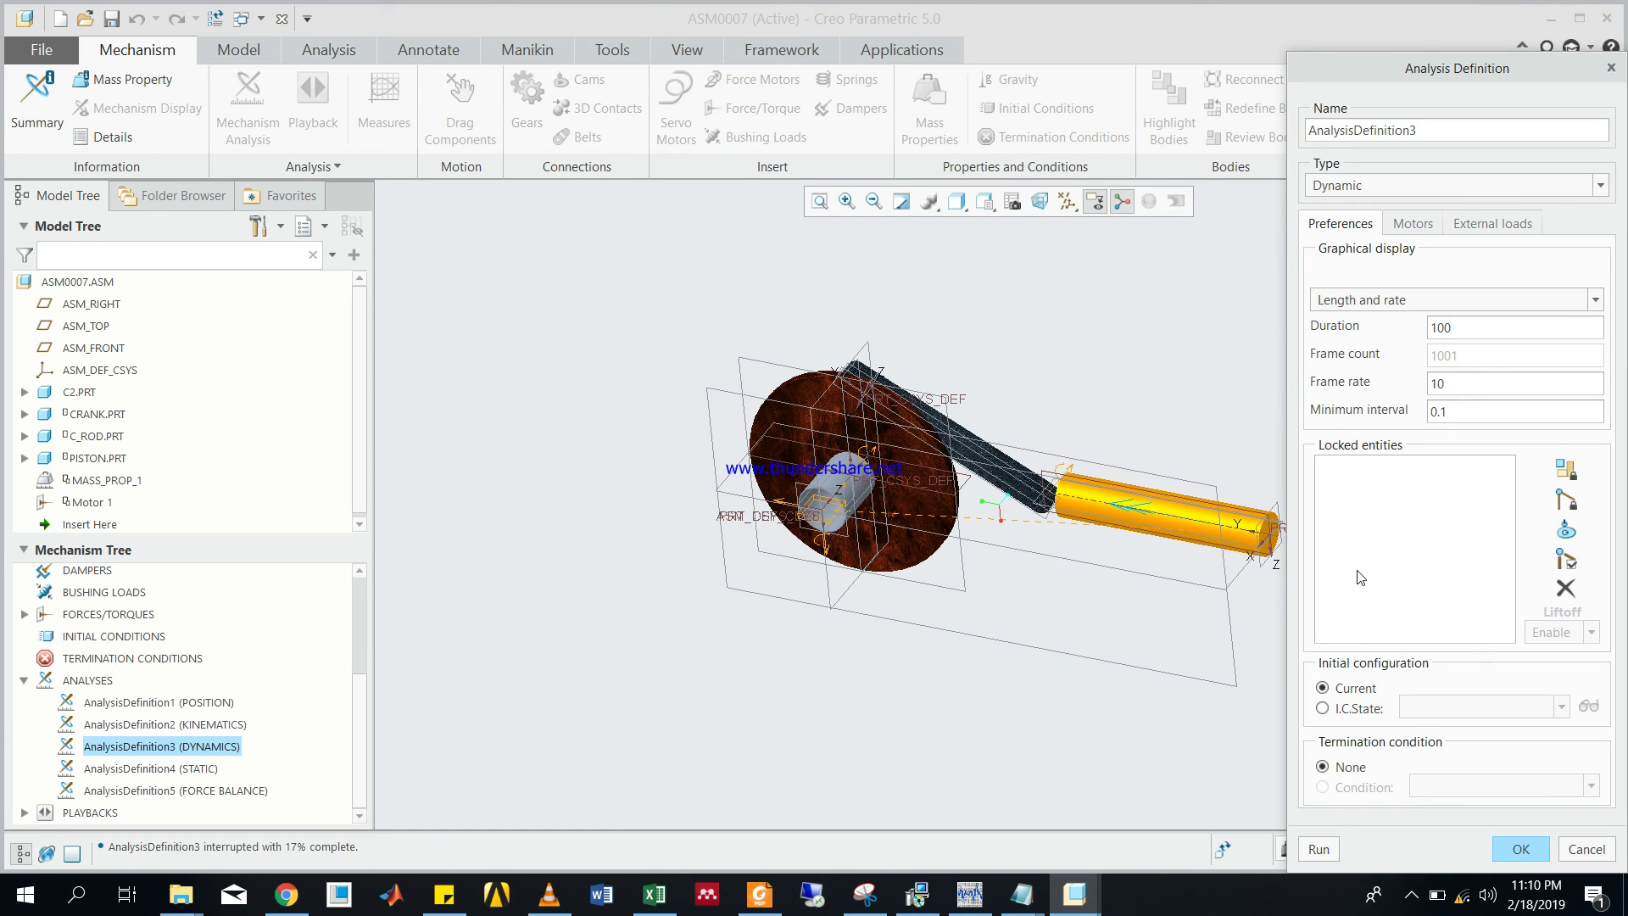
- Accept the AnalysisDefinition3 settings and close the analysis definition
click(1529, 852)
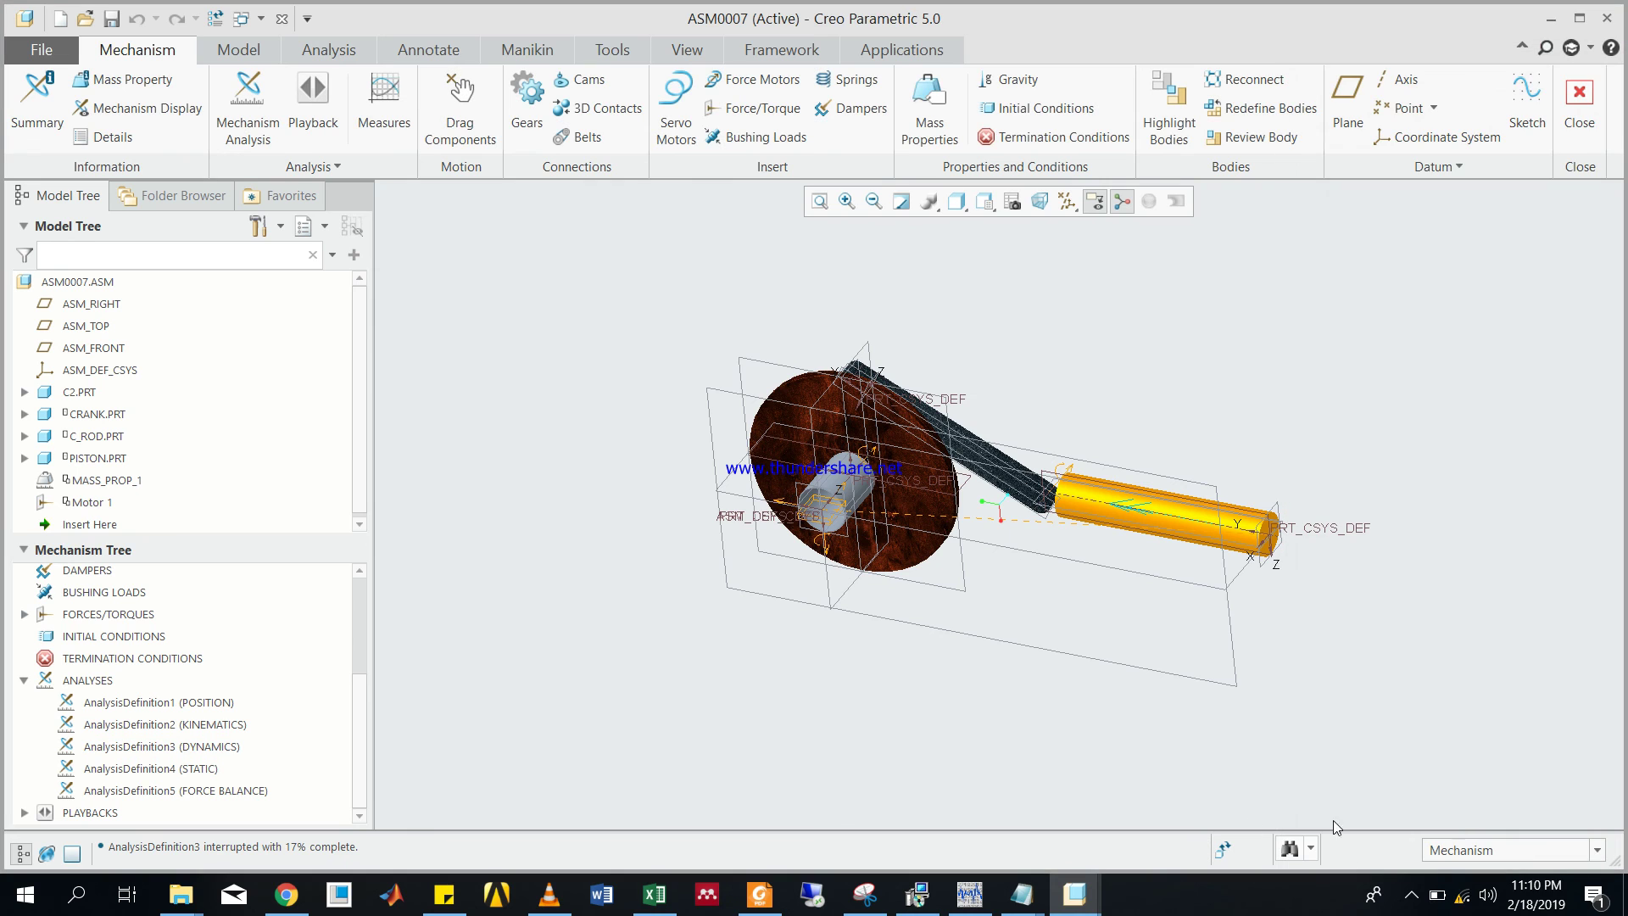
click(1411, 894)
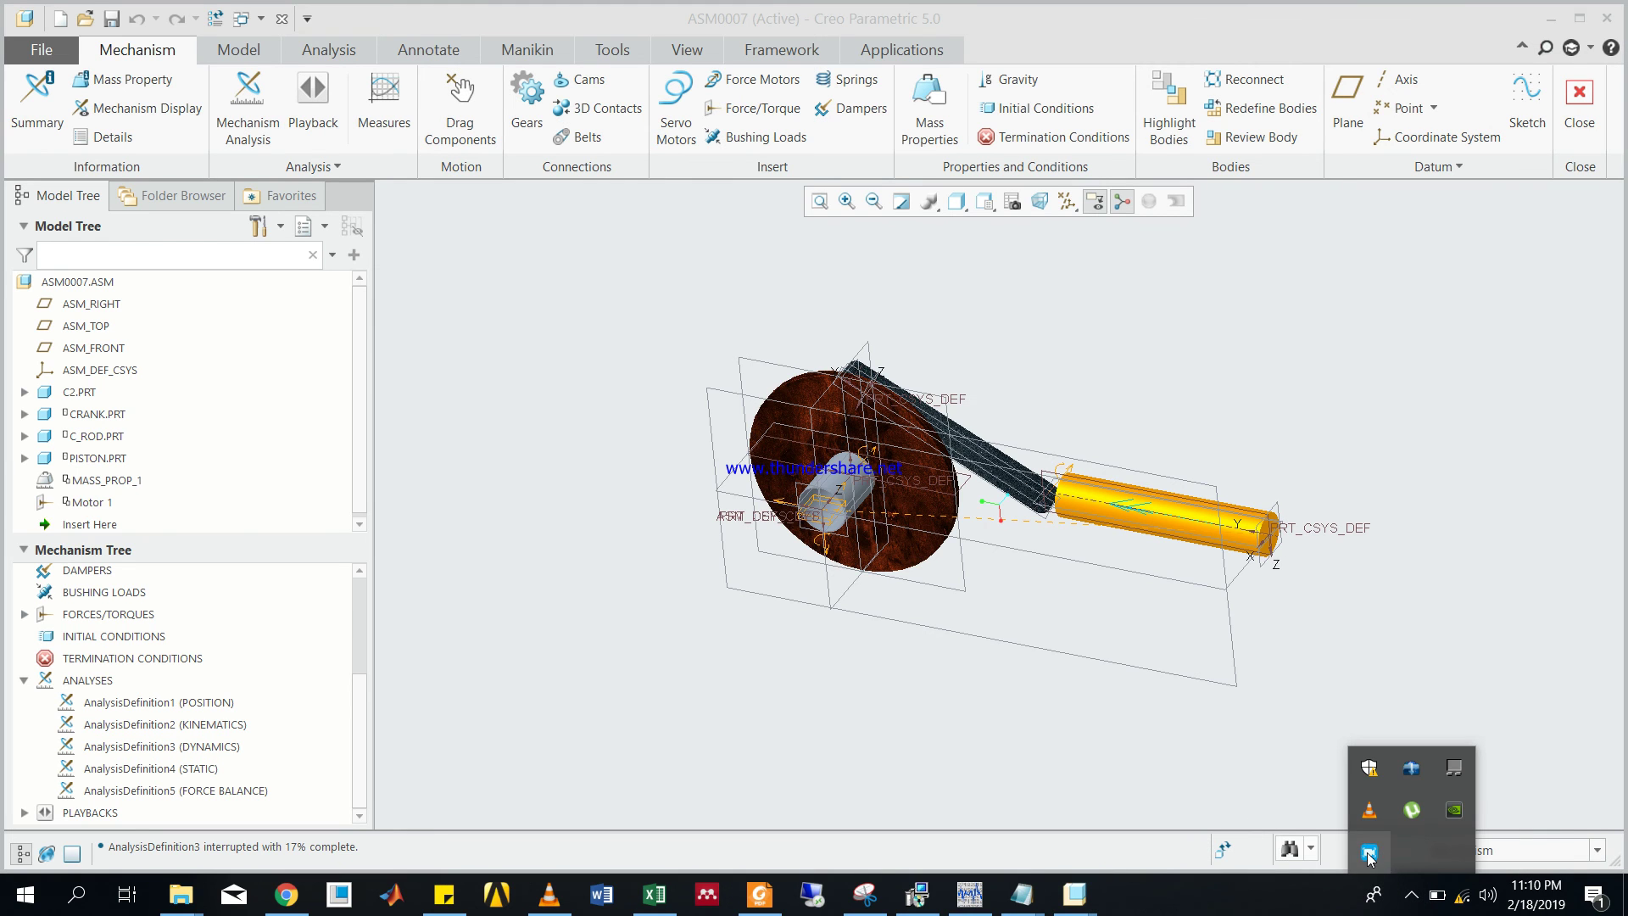
click(1368, 852)
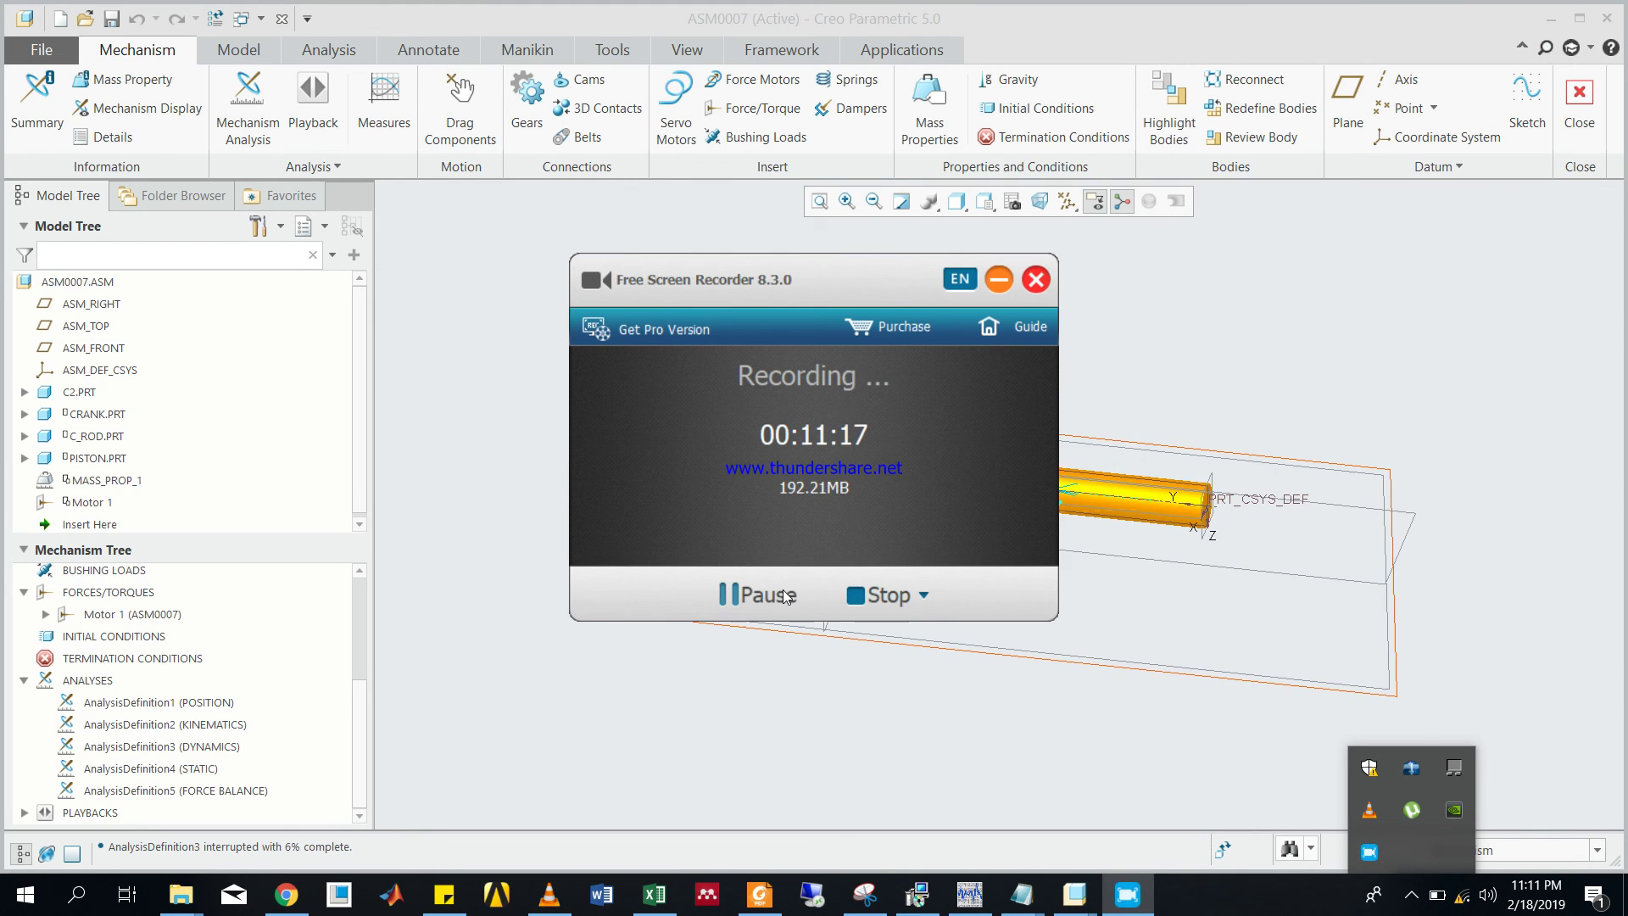
click(999, 279)
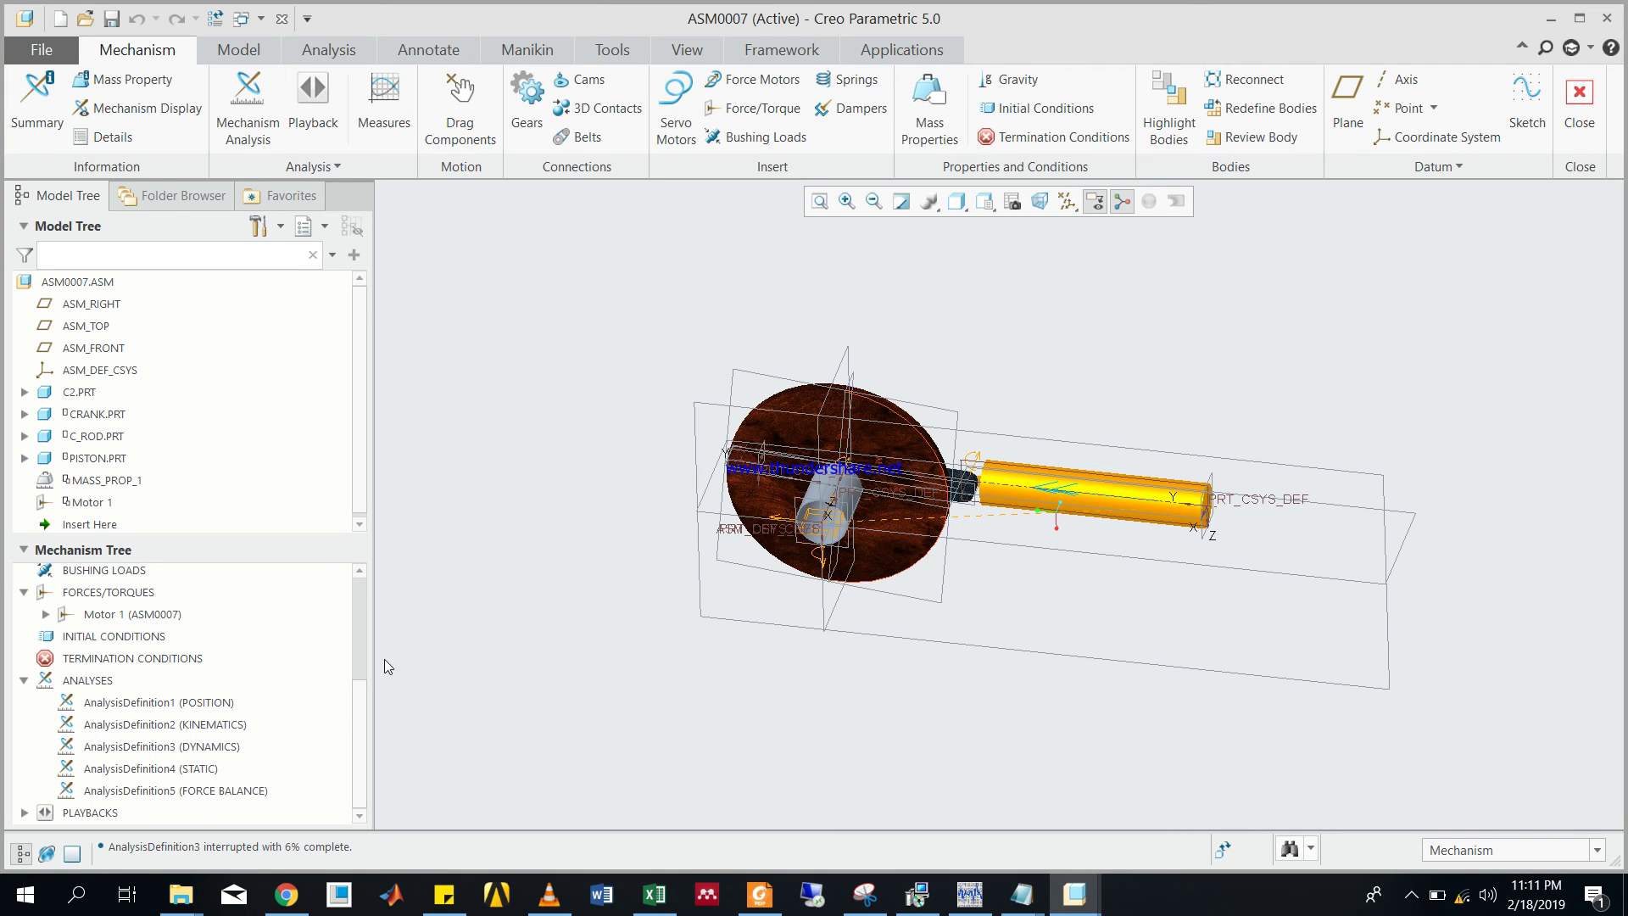
- Reopen AnalysisDefinition3 for editing, rerun the dynamic analysis, stop the run early, and accept the definition
right_click(212, 748)
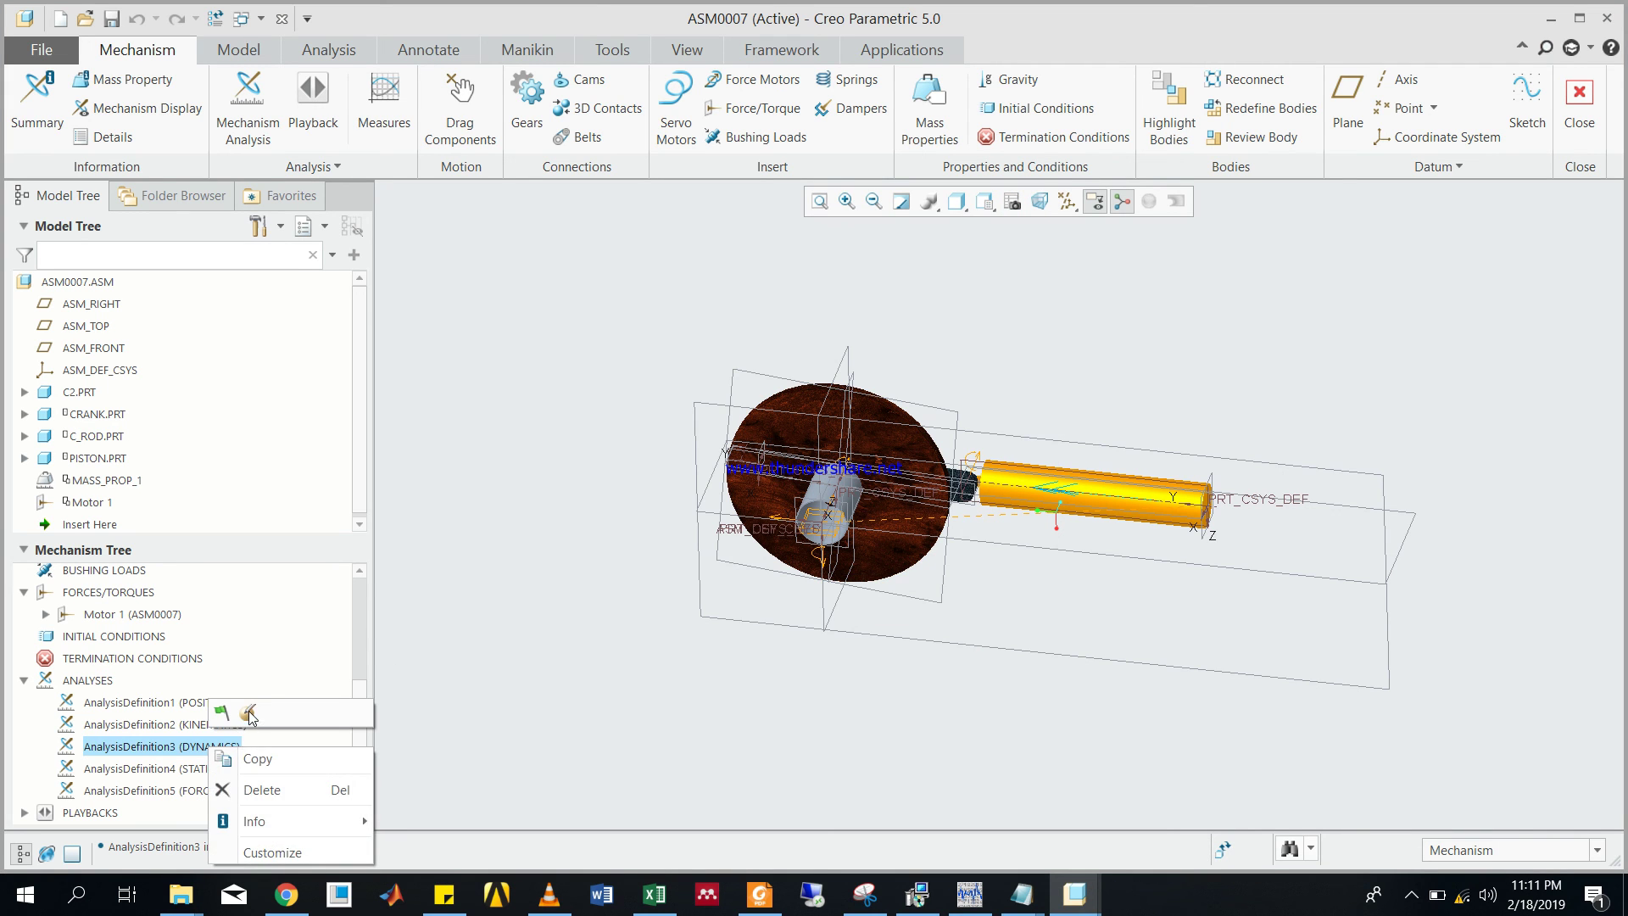
click(249, 713)
click(1323, 849)
click(712, 506)
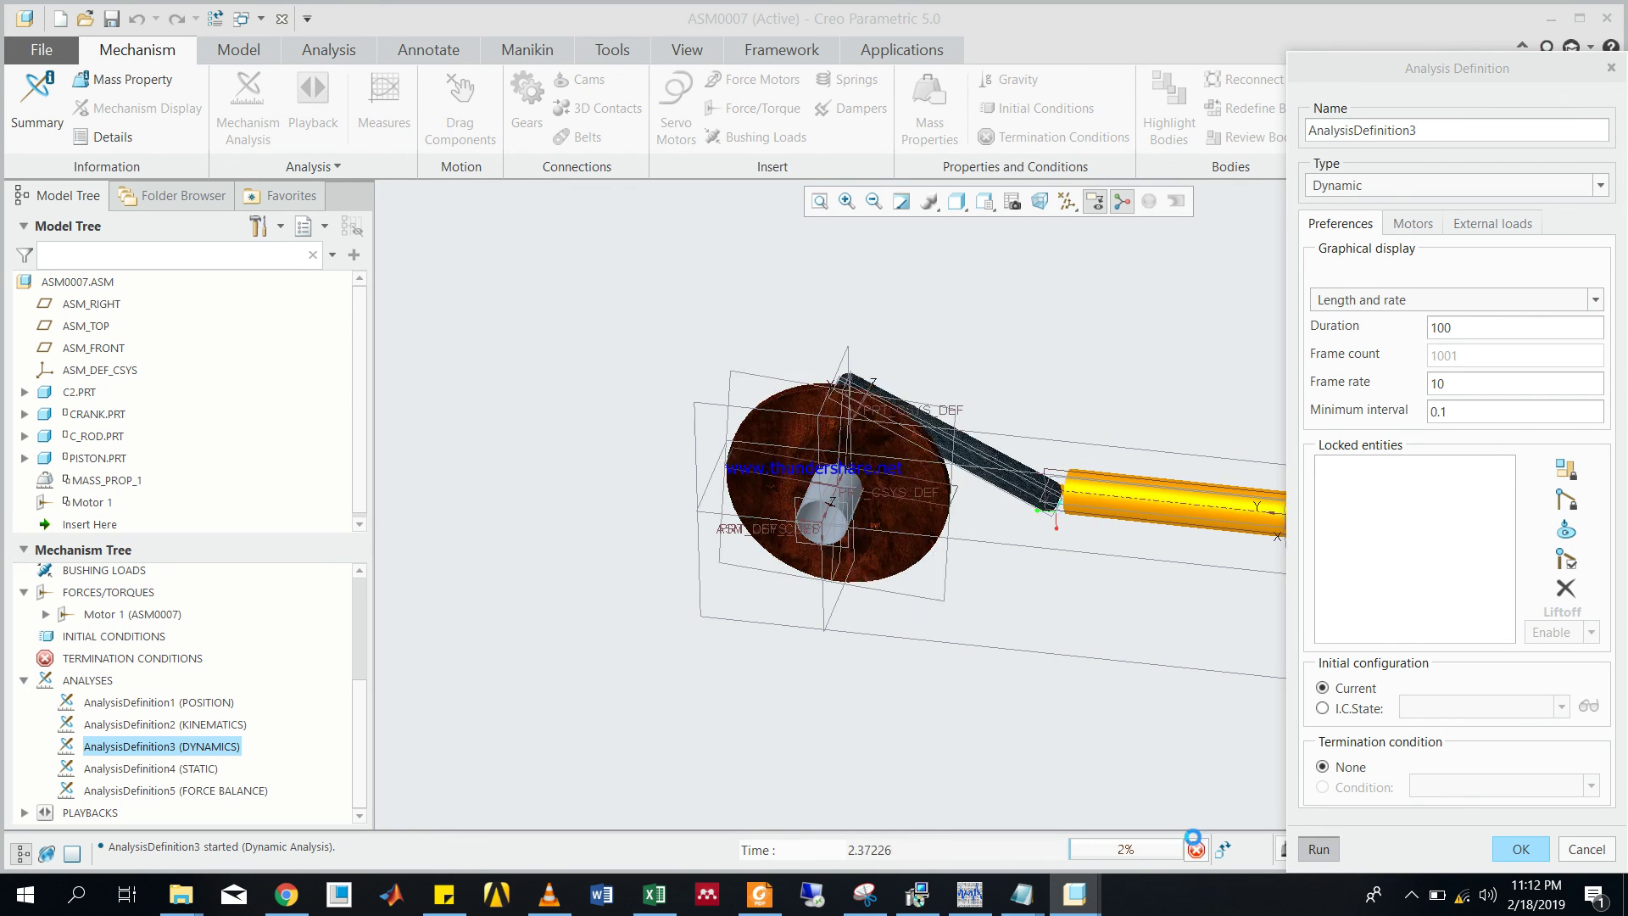
click(1196, 848)
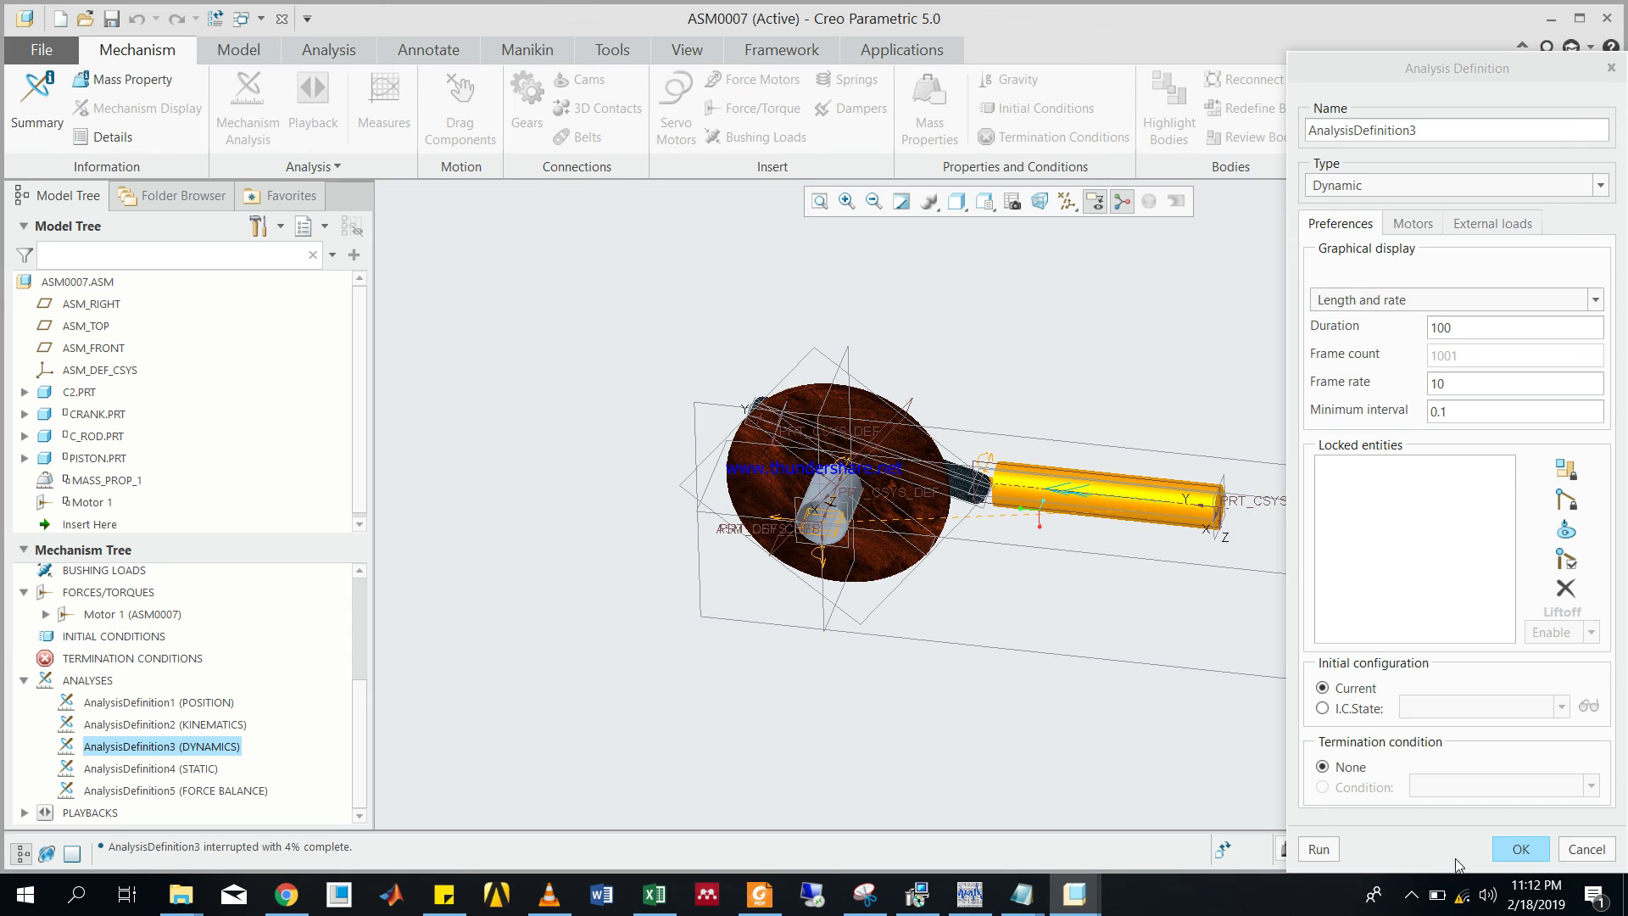
click(1517, 849)
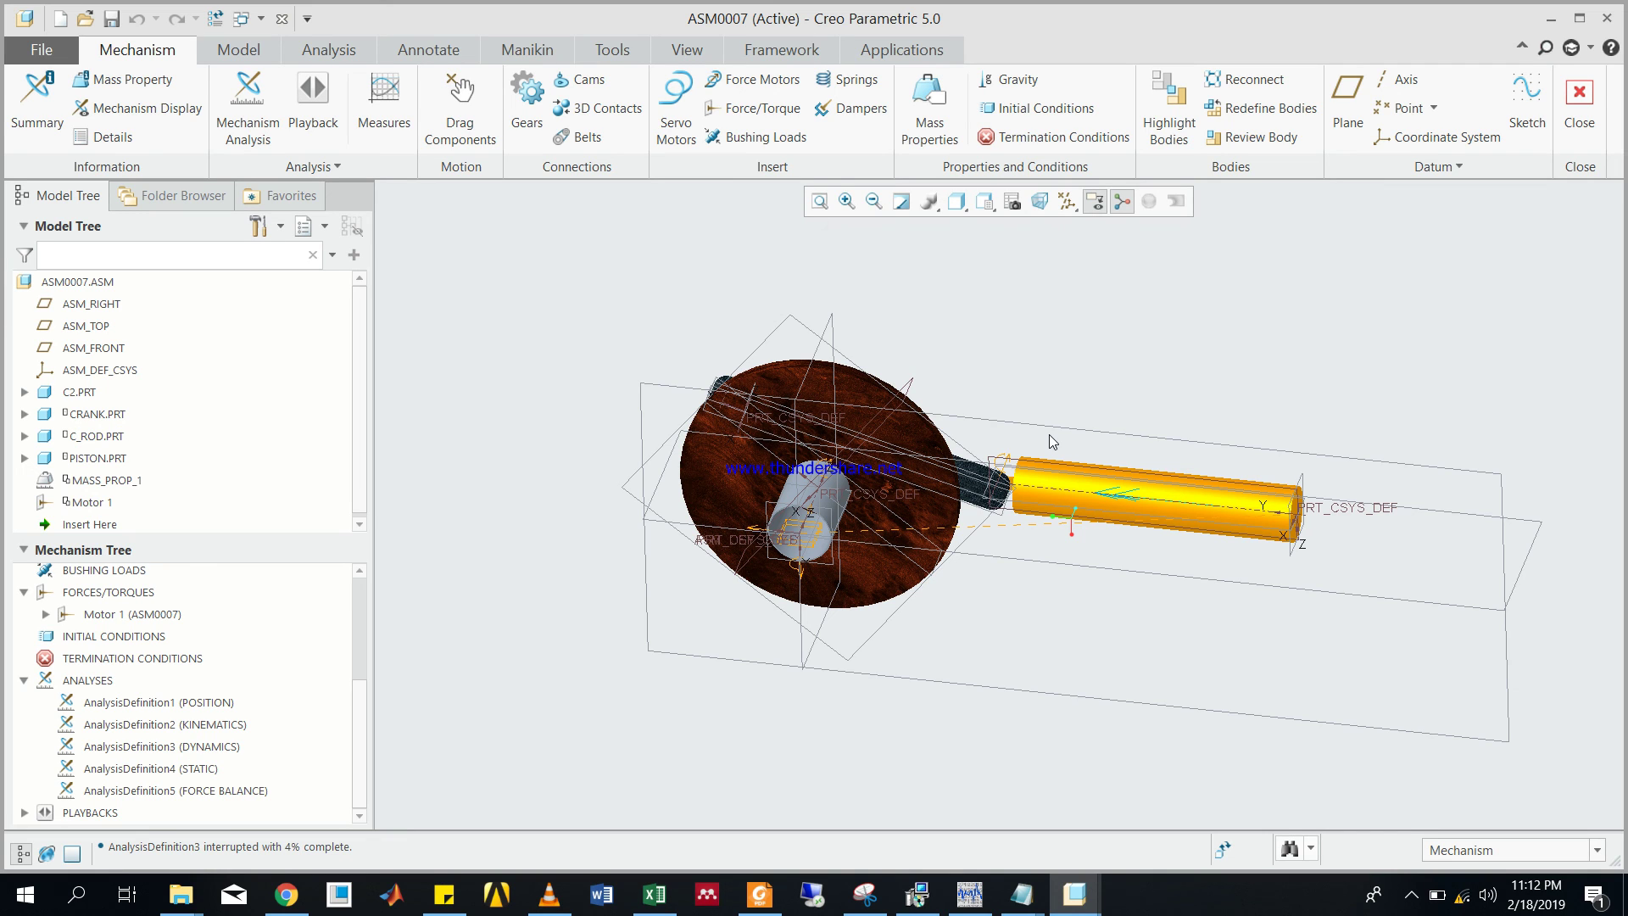
click(360, 709)
drag(363, 746, 363, 743)
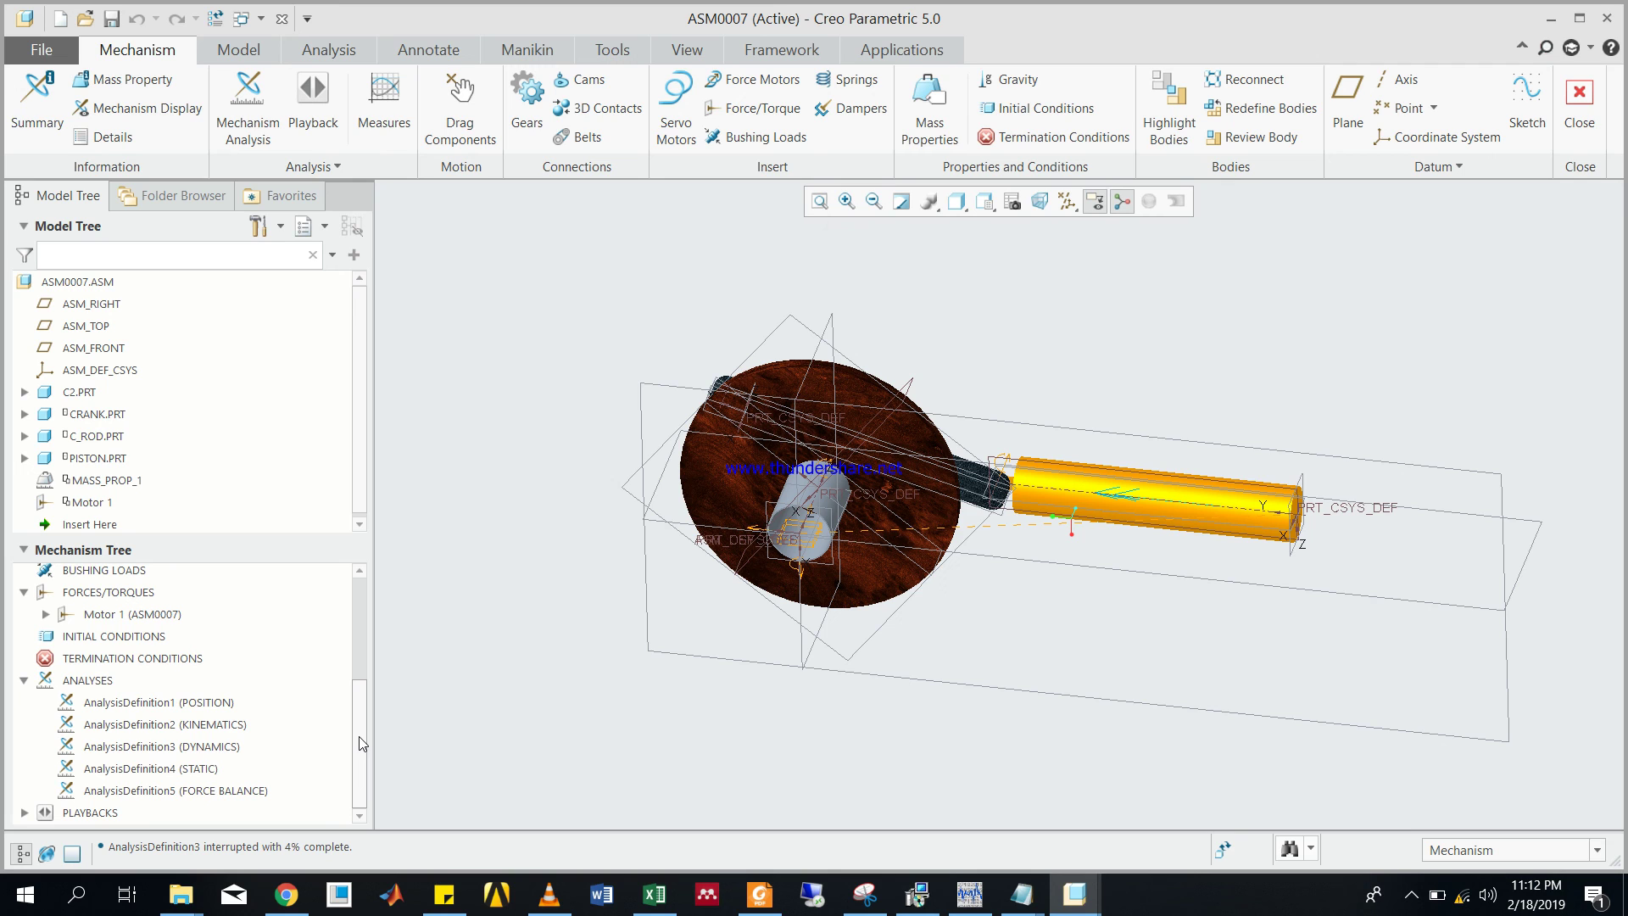